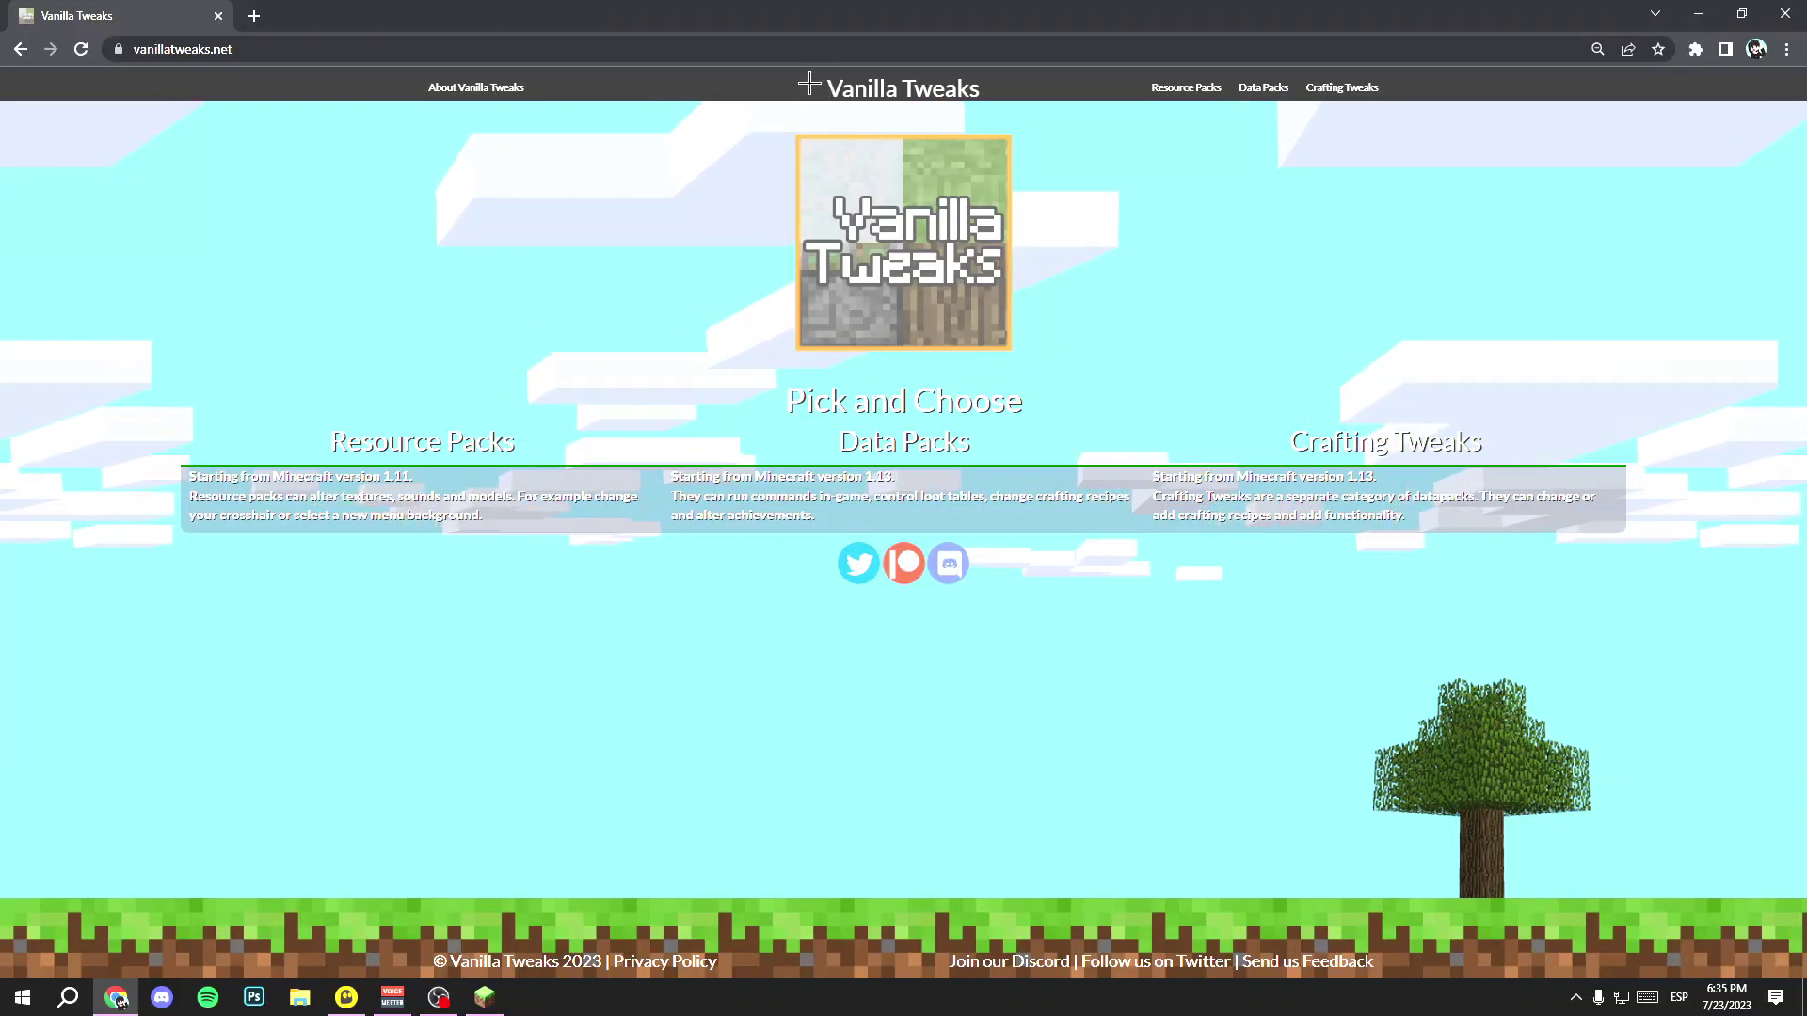
Go to the Vanilla Tweaks Data Packs page, which opens on version 1.20 with Survival packs.
{"action": "left_click_drag", "start_coordinate": [806, 85], "coordinate": [1032, 93]}
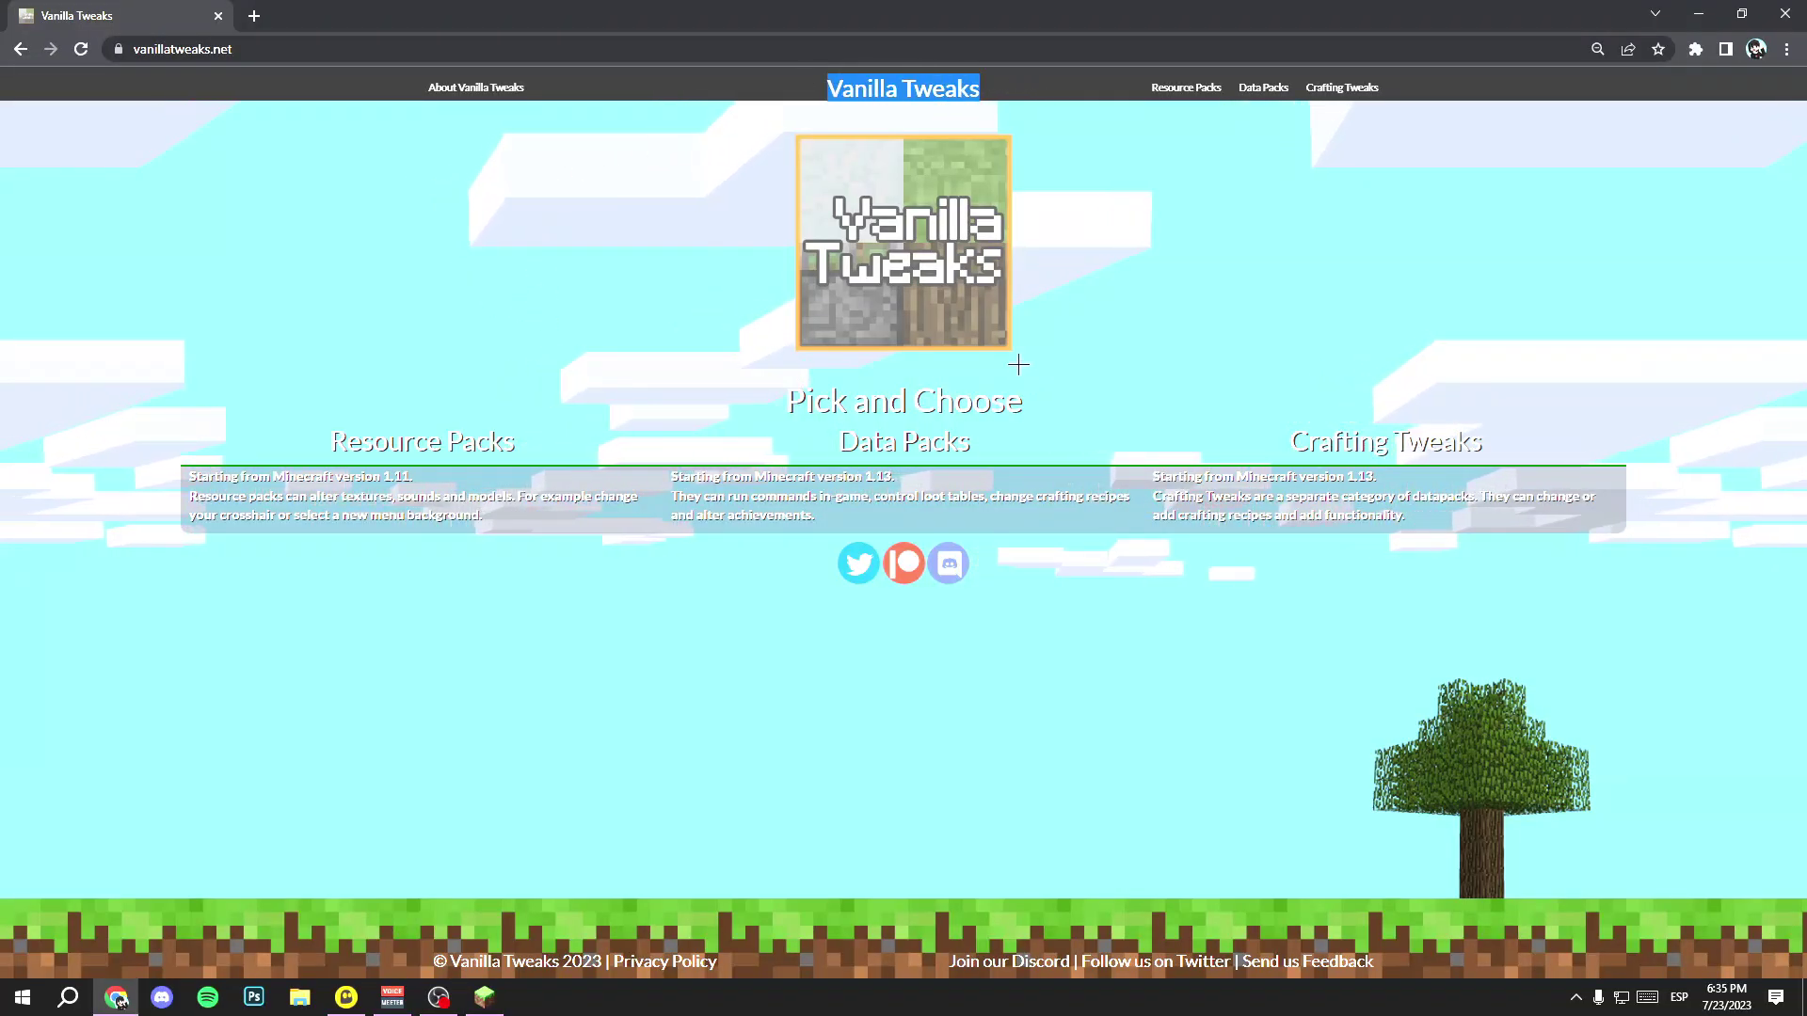
{"action": "left_click", "coordinate": [871, 455]}
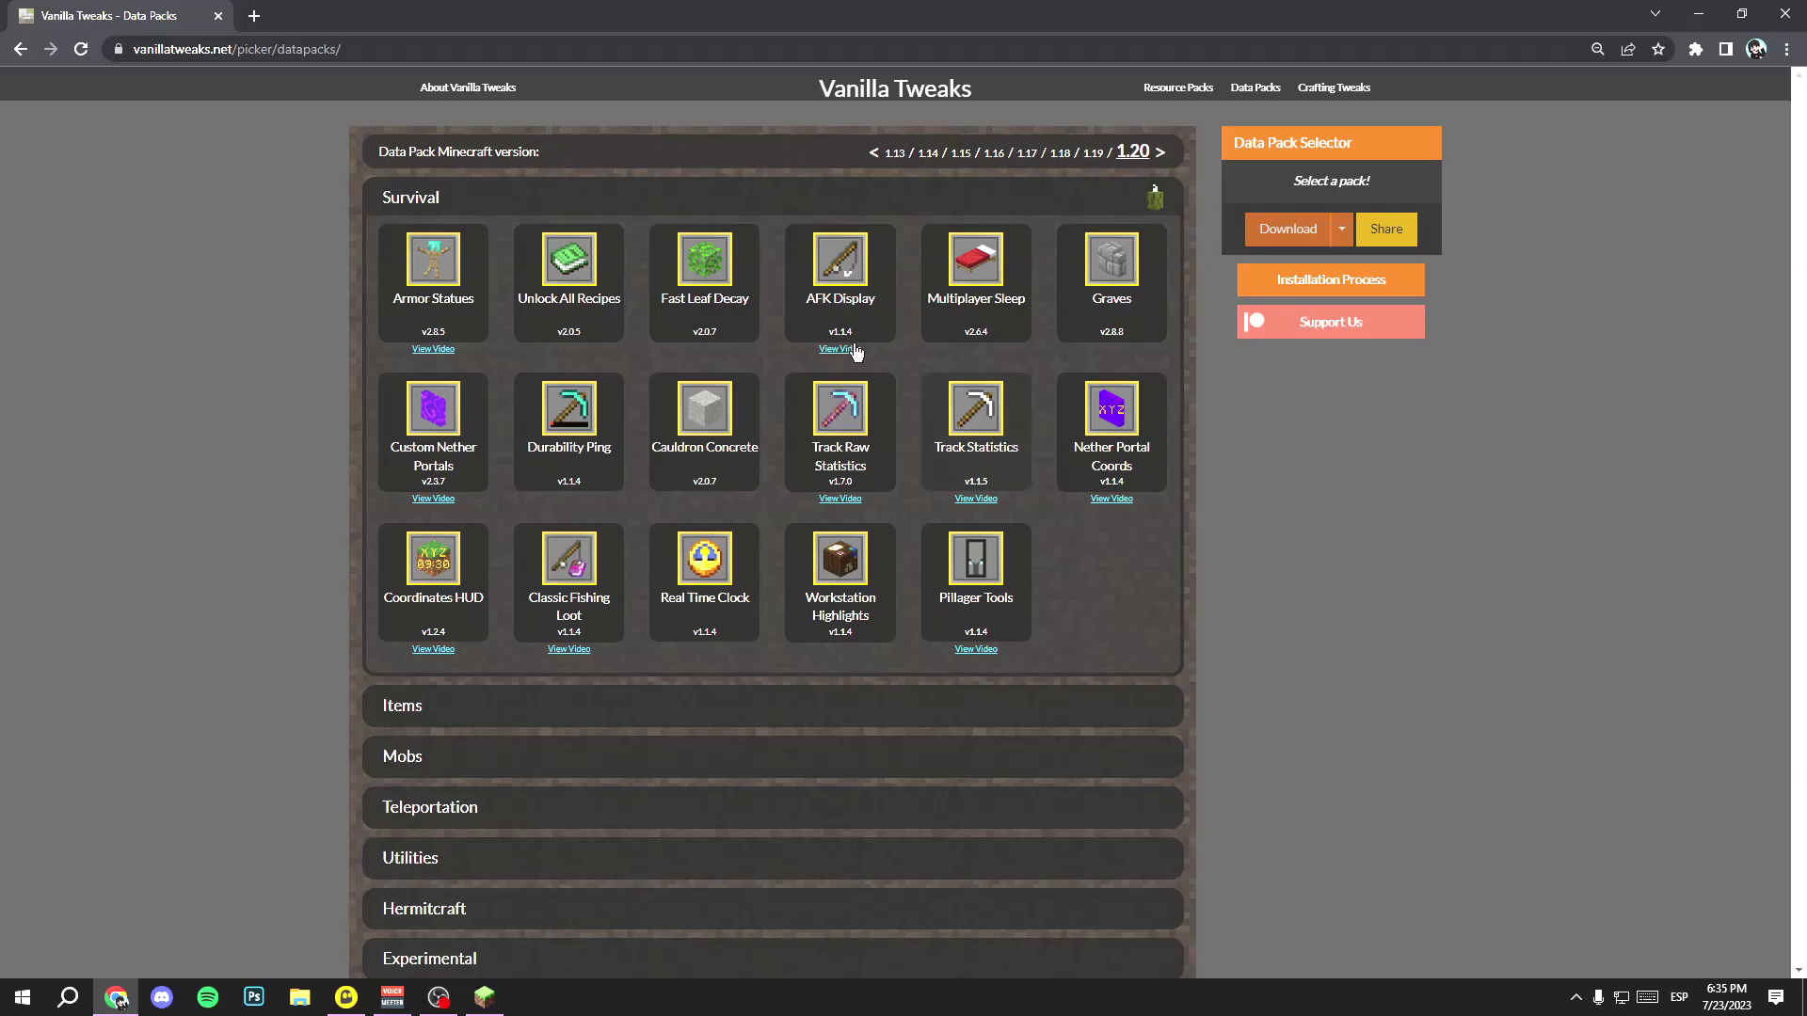
Select the Survival packs Unlock All Recipes, Durability Ping and Multiplayer Sleep.
{"action": "left_click", "coordinate": [568, 316]}
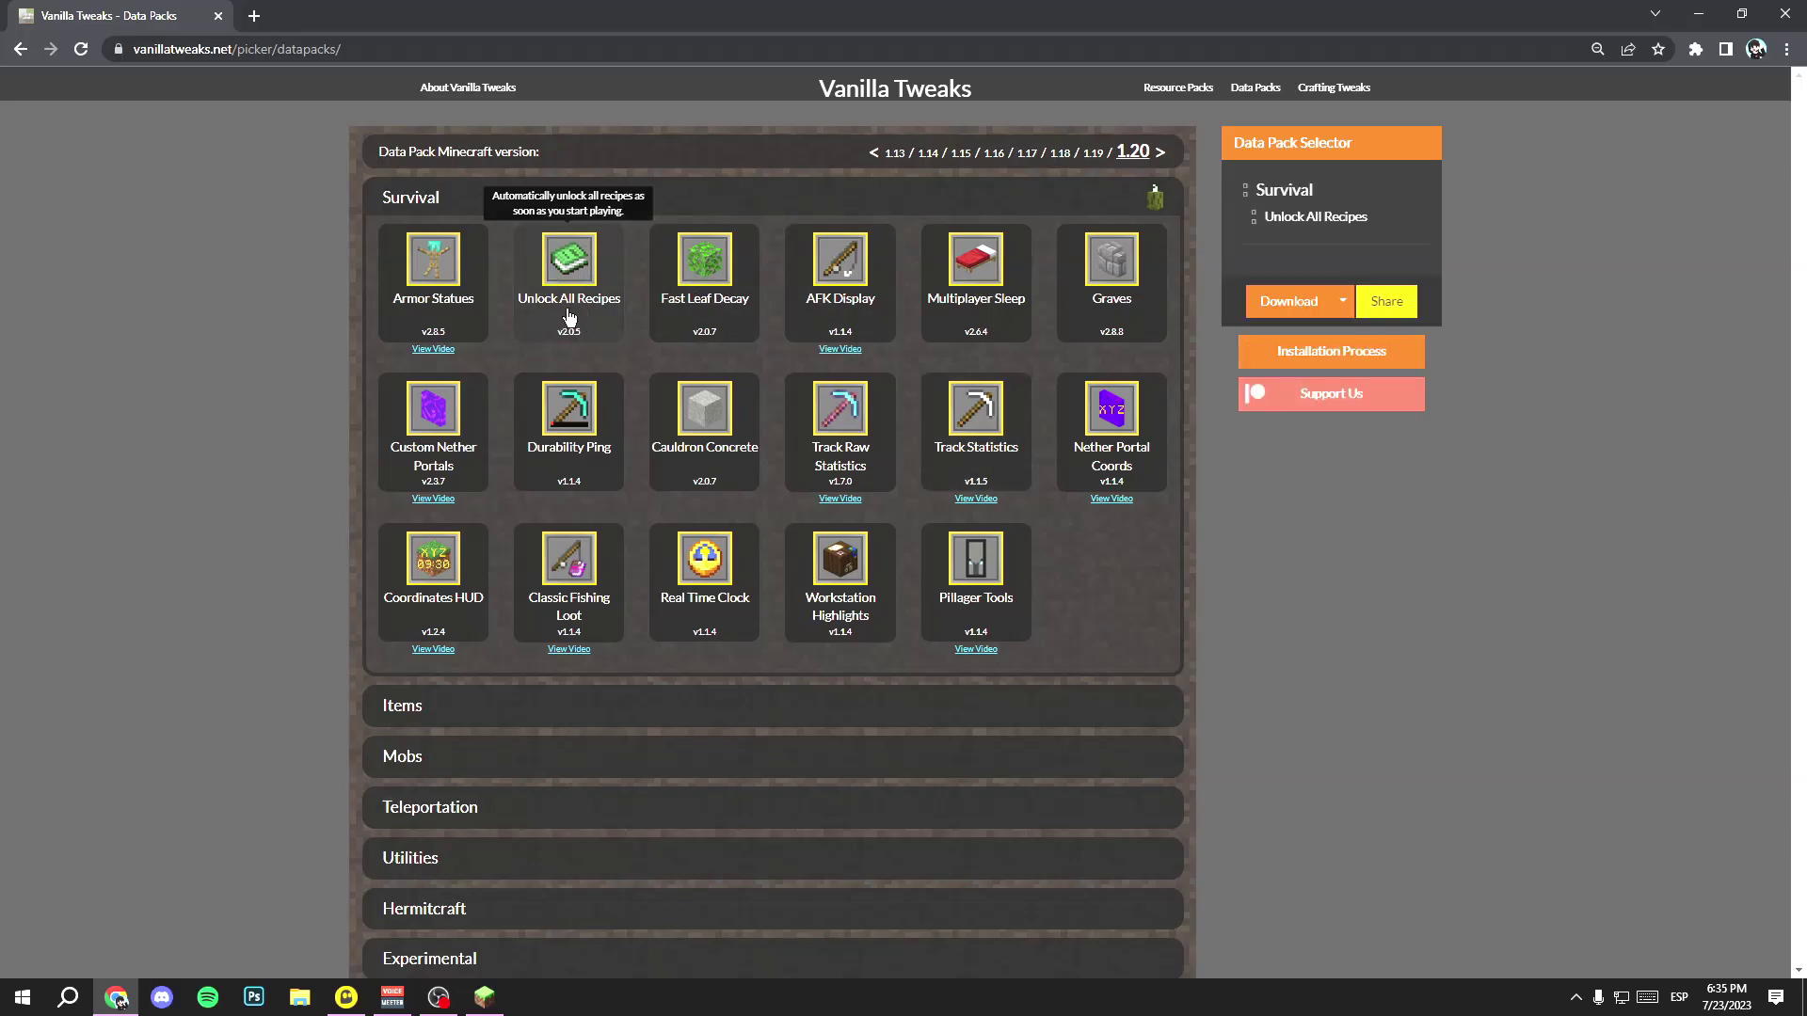
{"action": "left_click", "coordinate": [606, 469]}
{"action": "left_click", "coordinate": [1021, 329]}
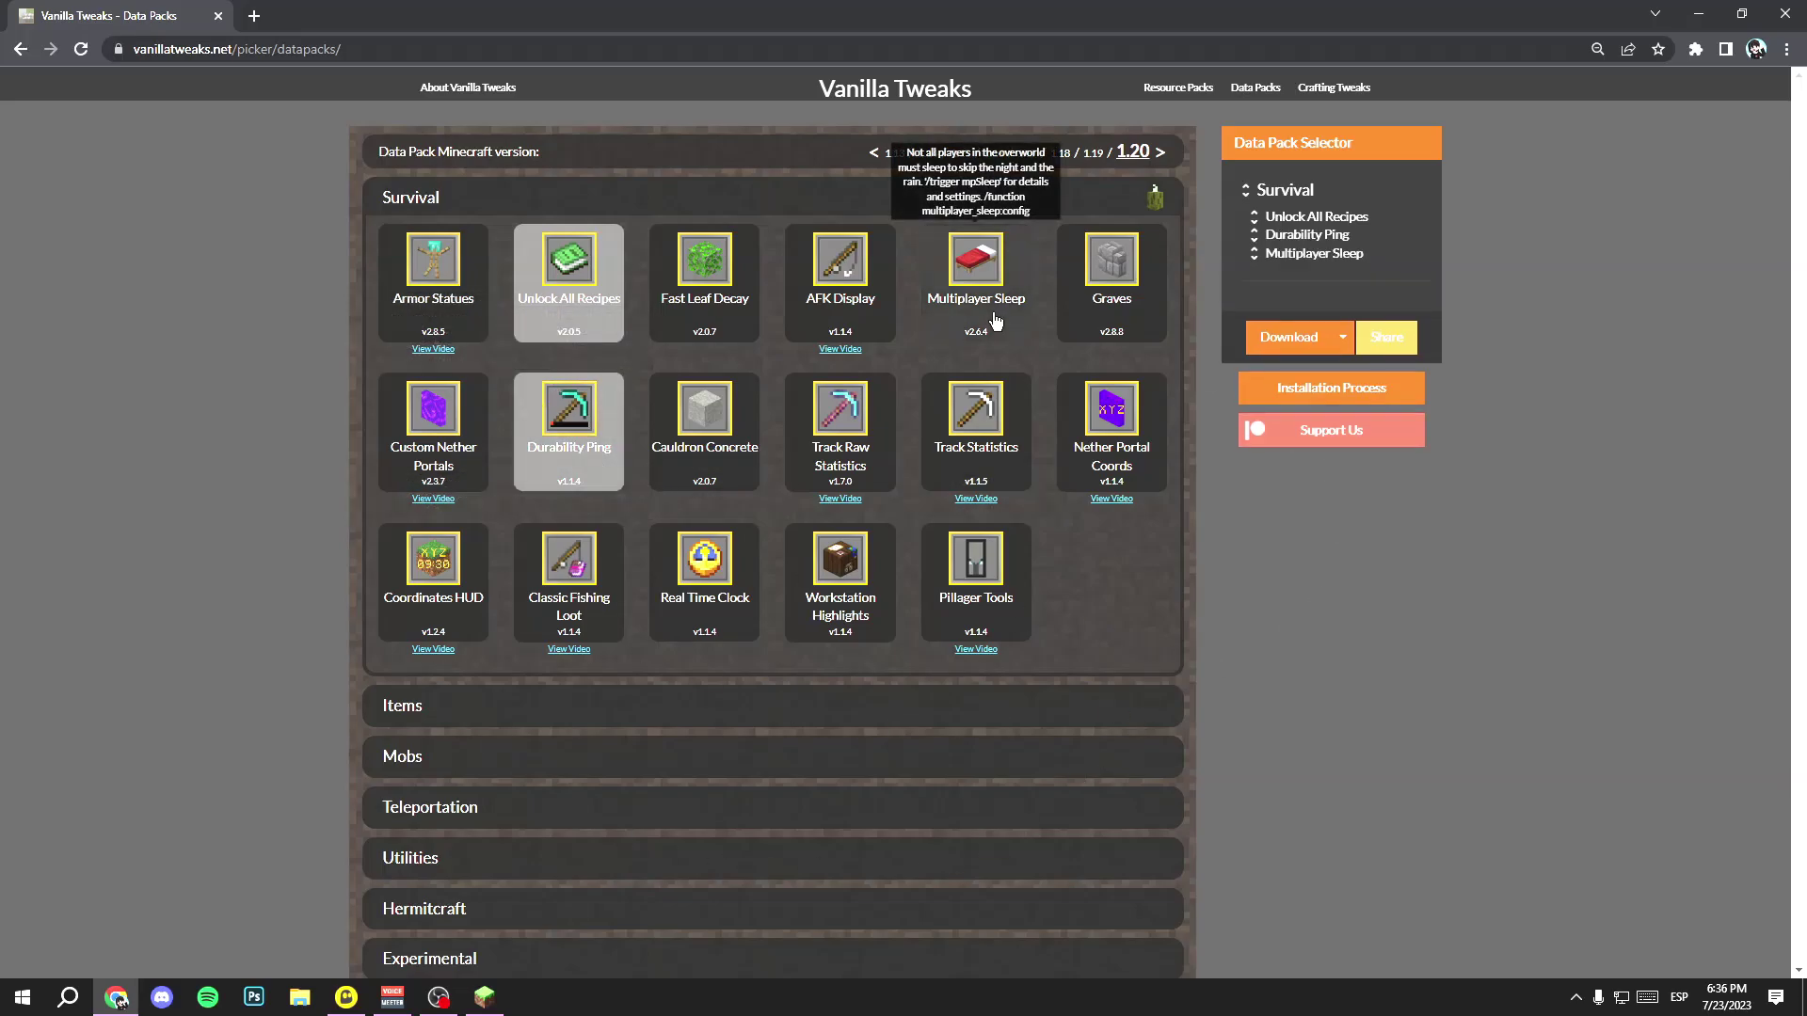
{"action": "scroll", "coordinate": [125, 570], "scroll_direction": "down", "scroll_amount": 2}
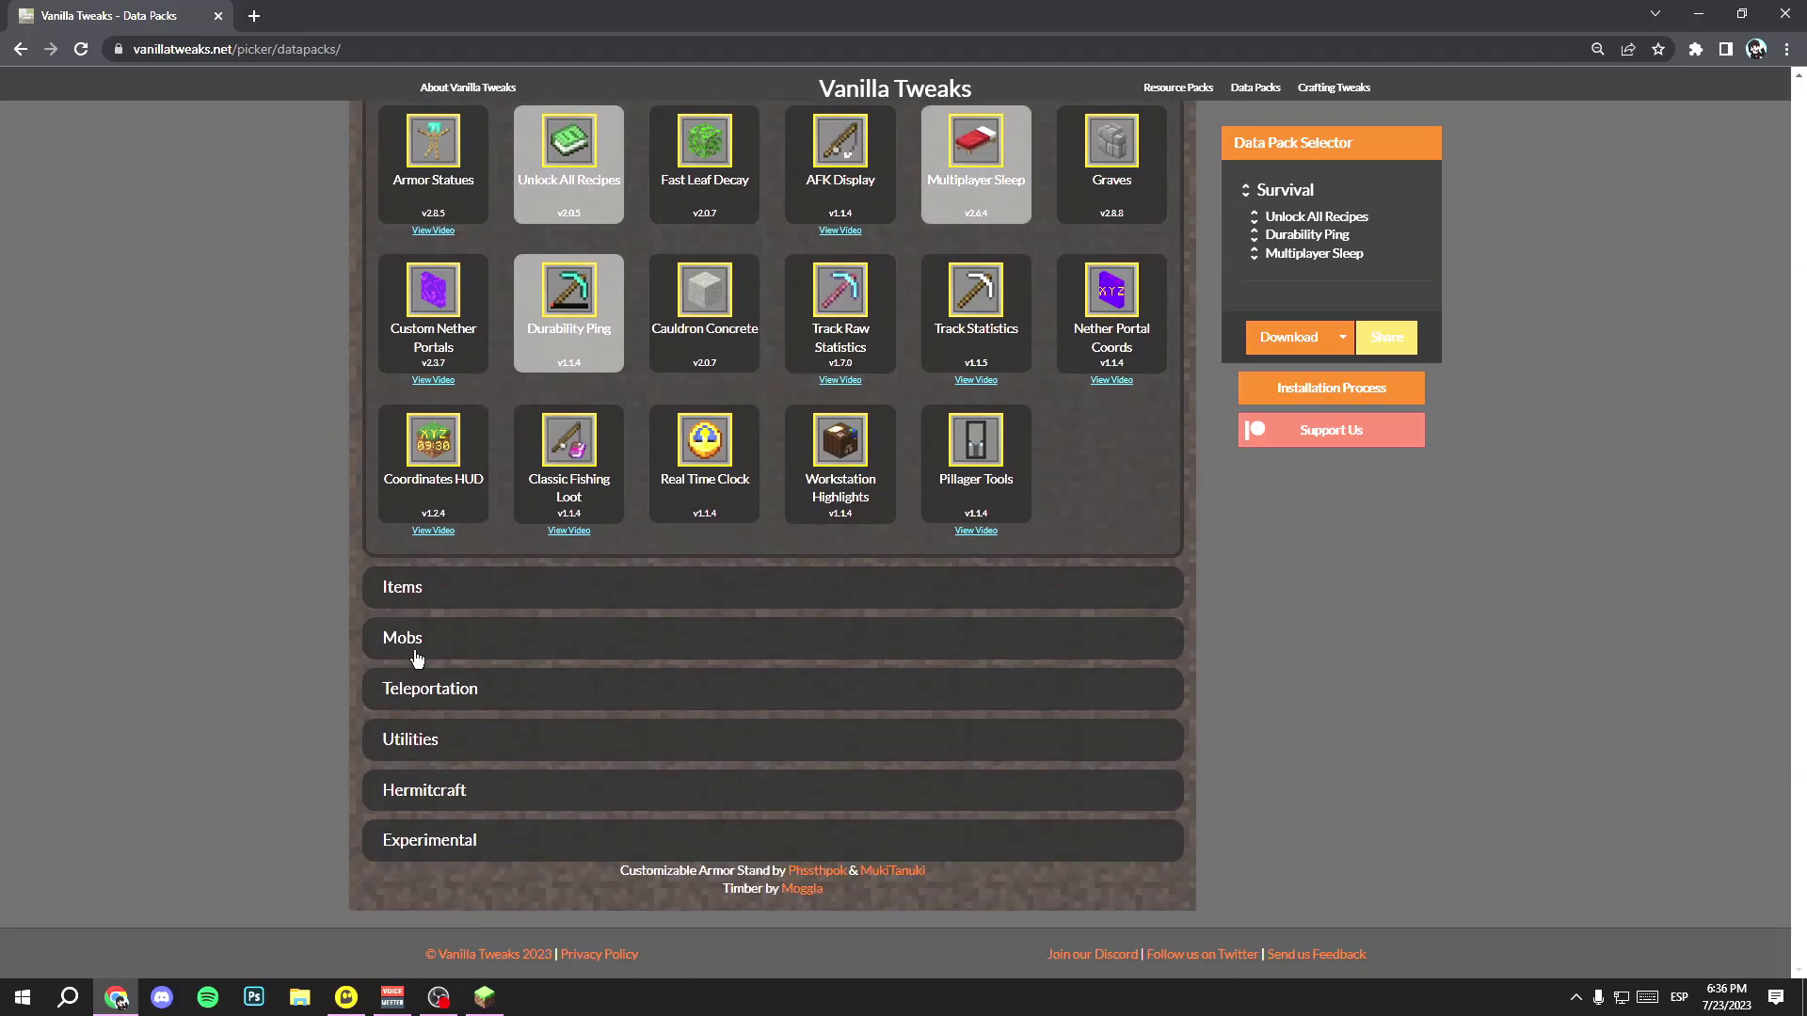
Add Larger Phantoms and Dragon Drops from Mobs, and Armored Elytra from Items.
{"action": "left_click", "coordinate": [412, 651]}
{"action": "scroll", "coordinate": [673, 831], "scroll_direction": "down", "scroll_amount": 2}
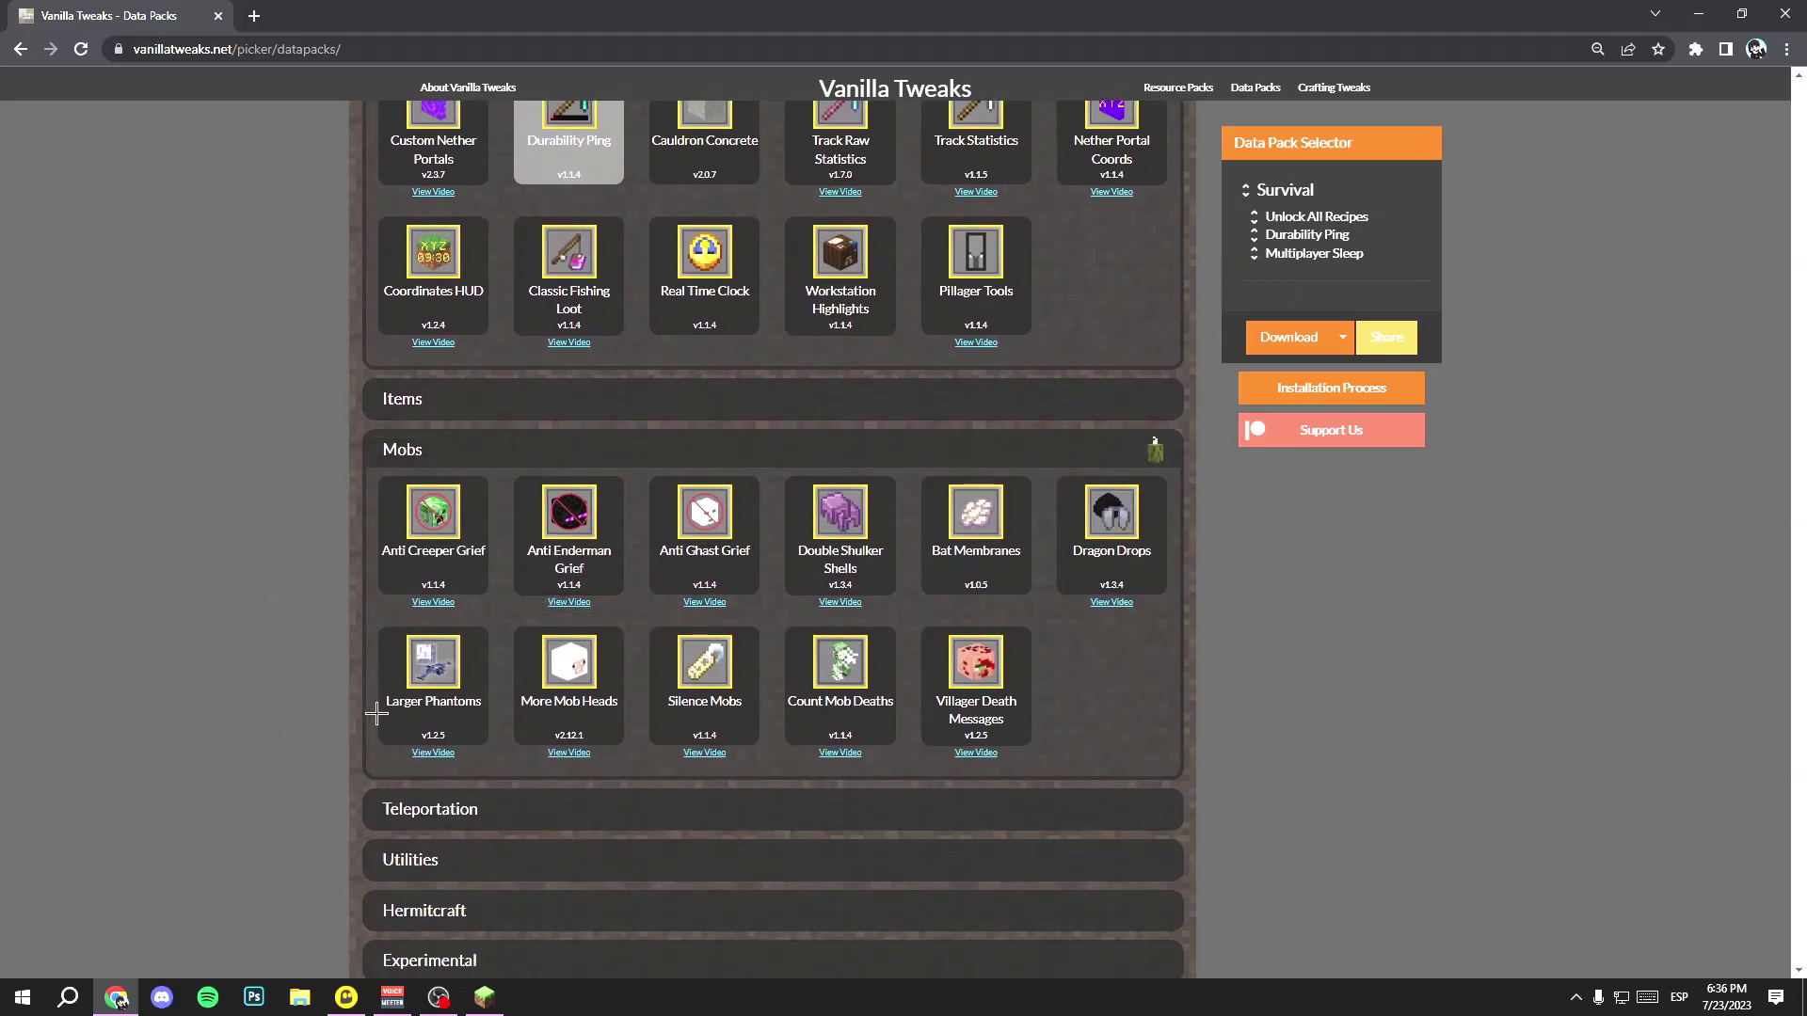
{"action": "left_click", "coordinate": [435, 719]}
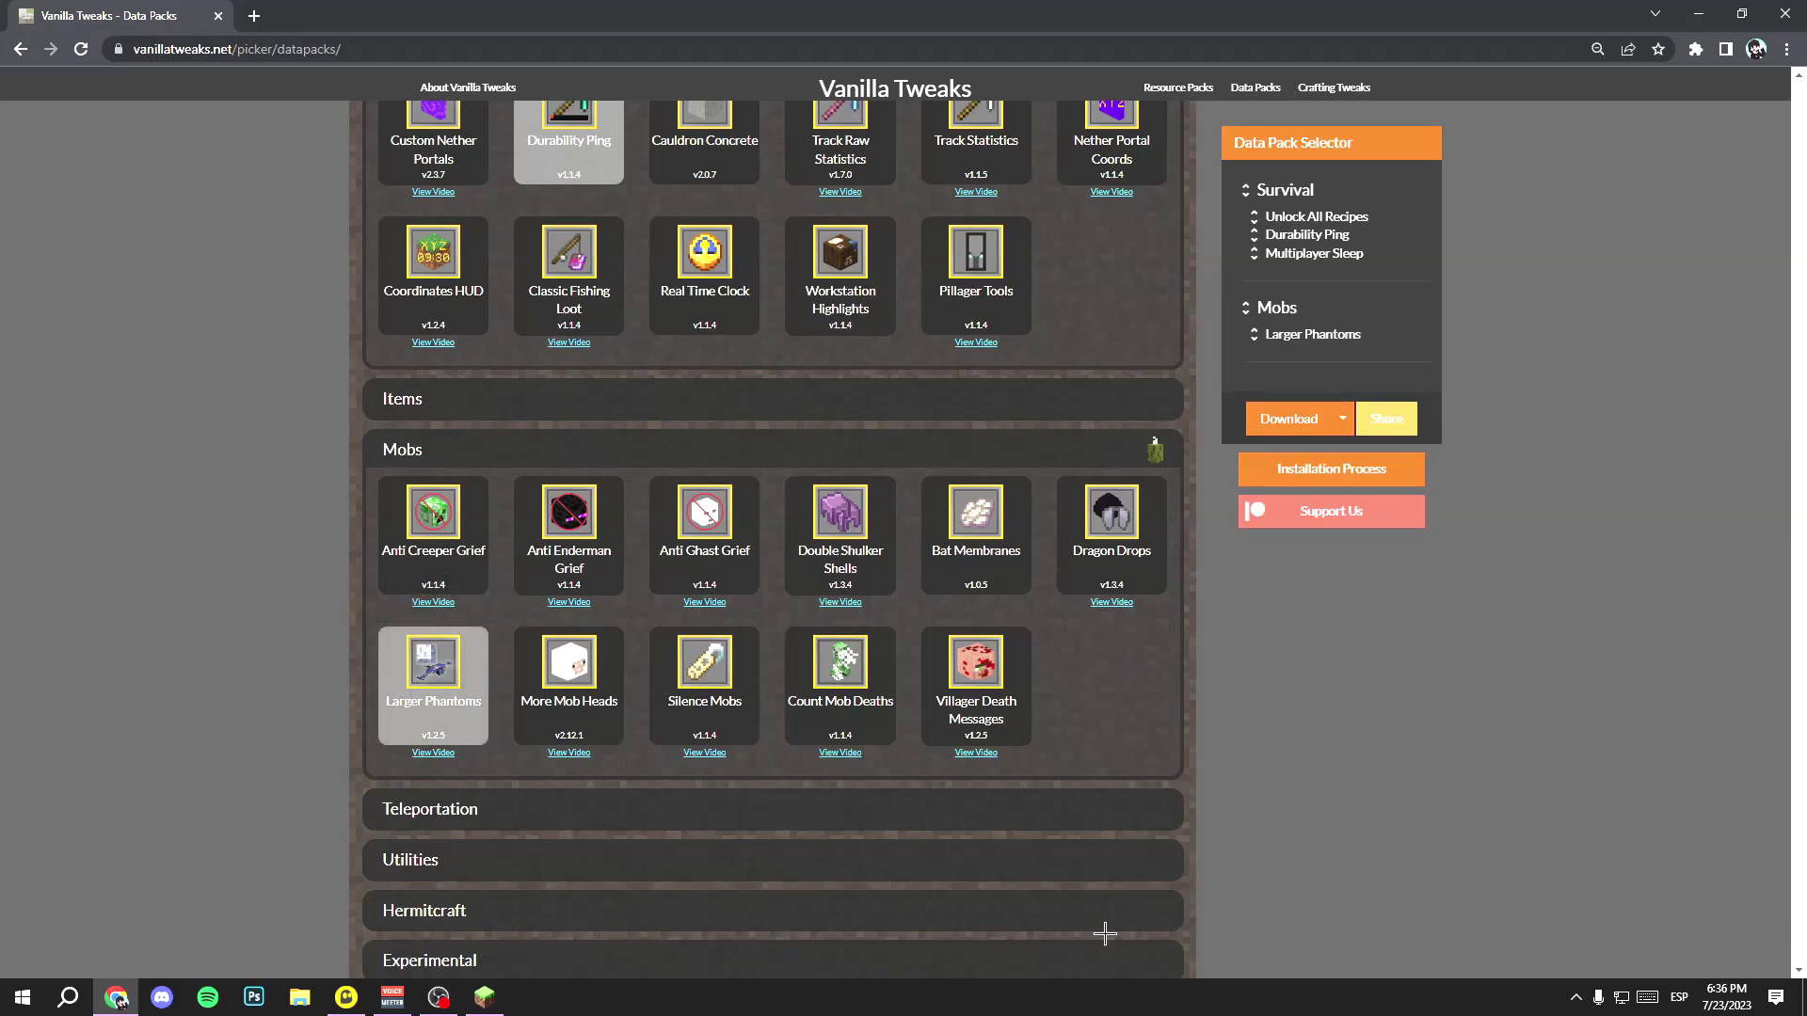
{"action": "left_click", "coordinate": [1115, 572]}
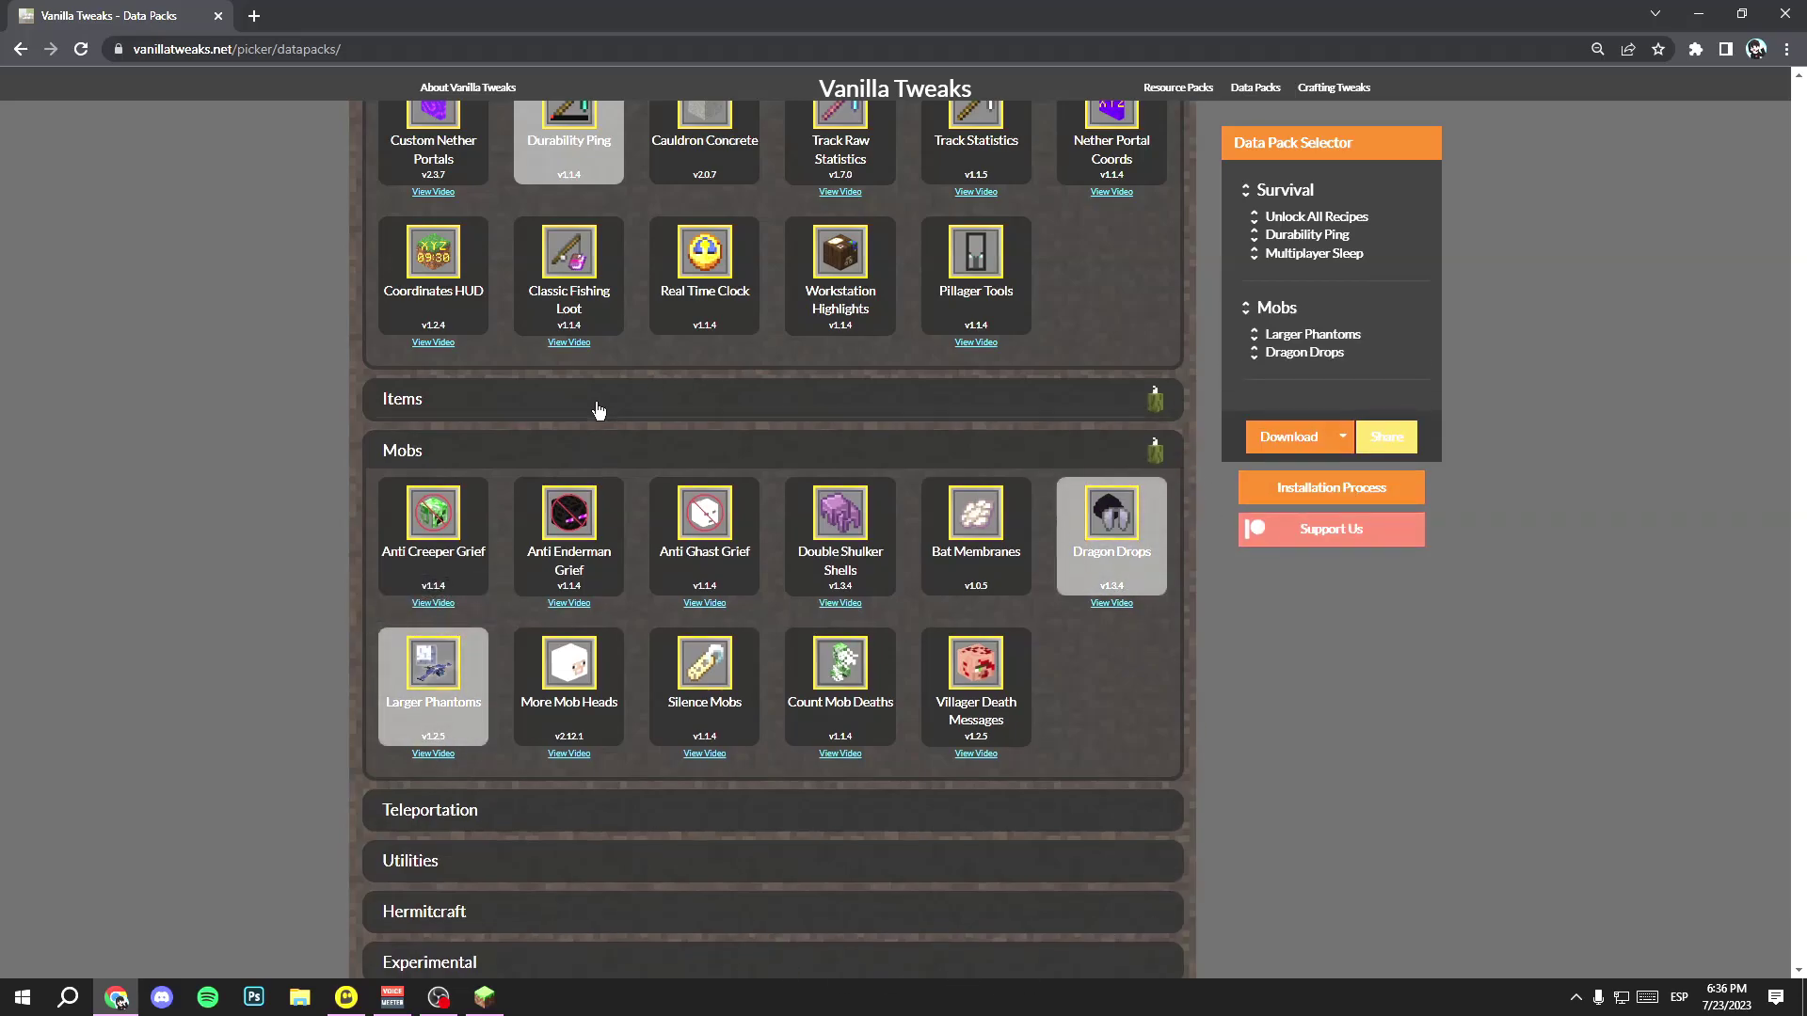
{"action": "left_click", "coordinate": [597, 402]}
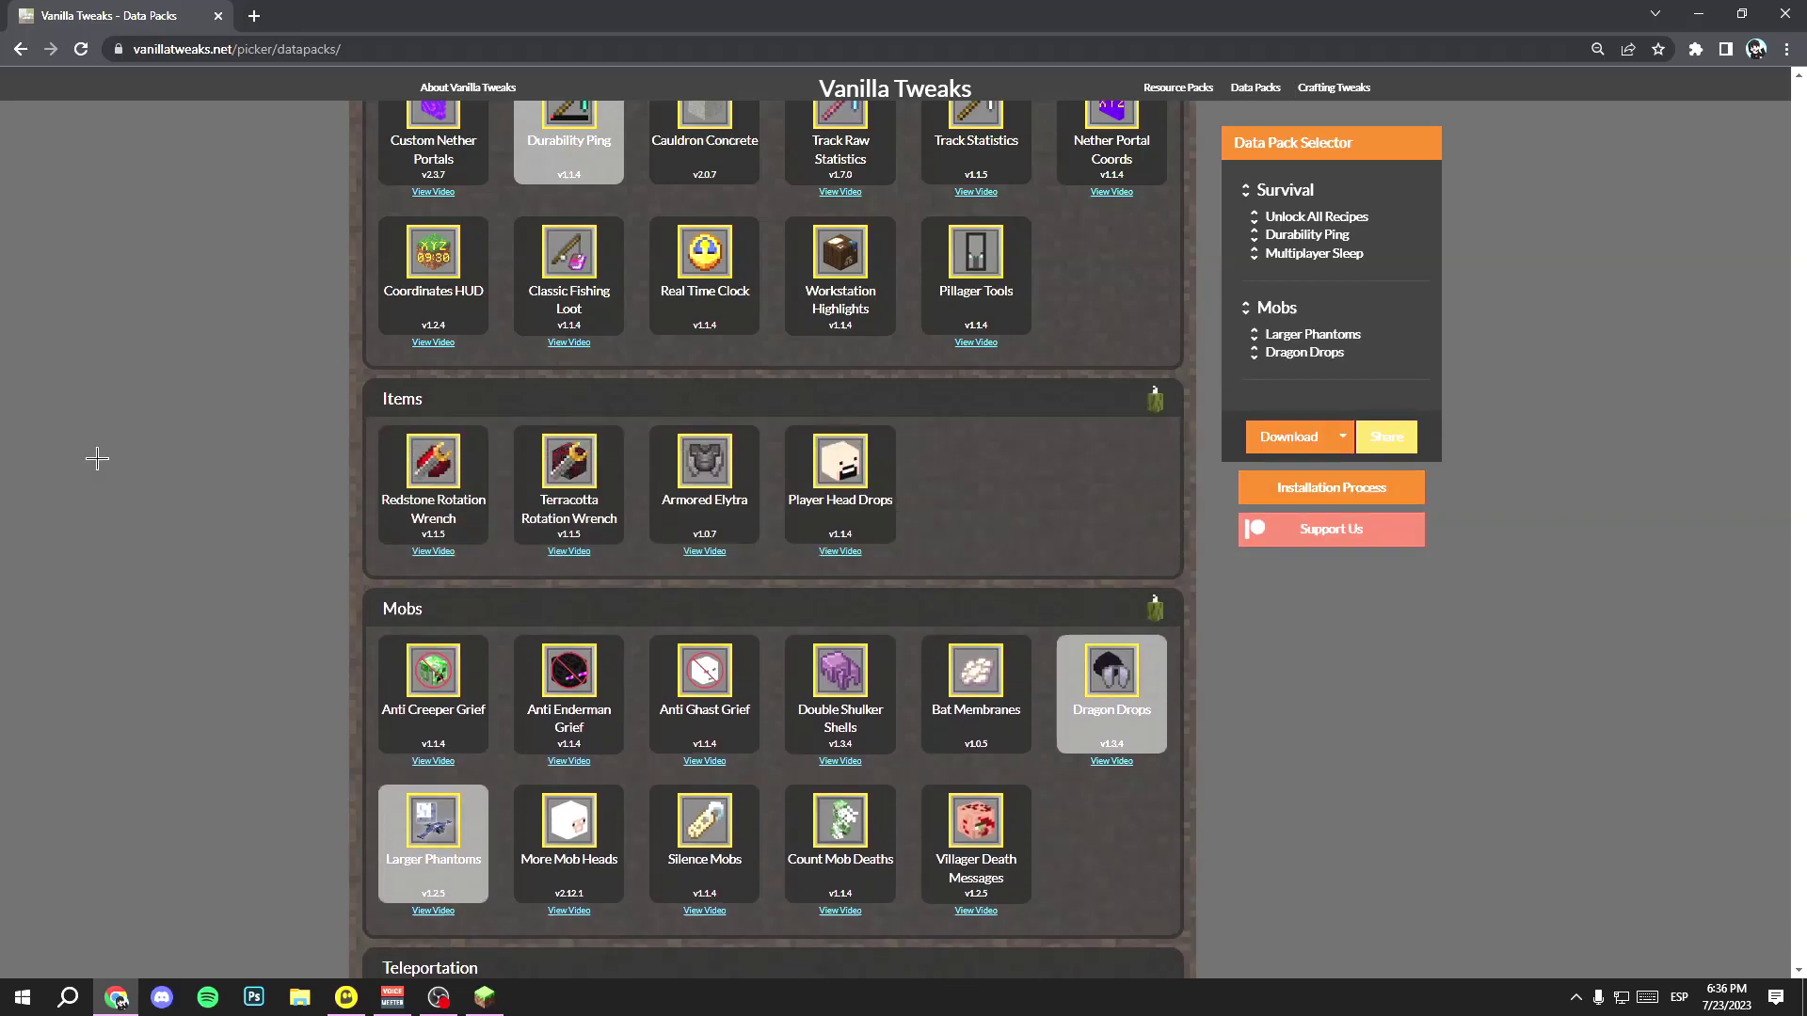
{"action": "left_click", "coordinate": [724, 523]}
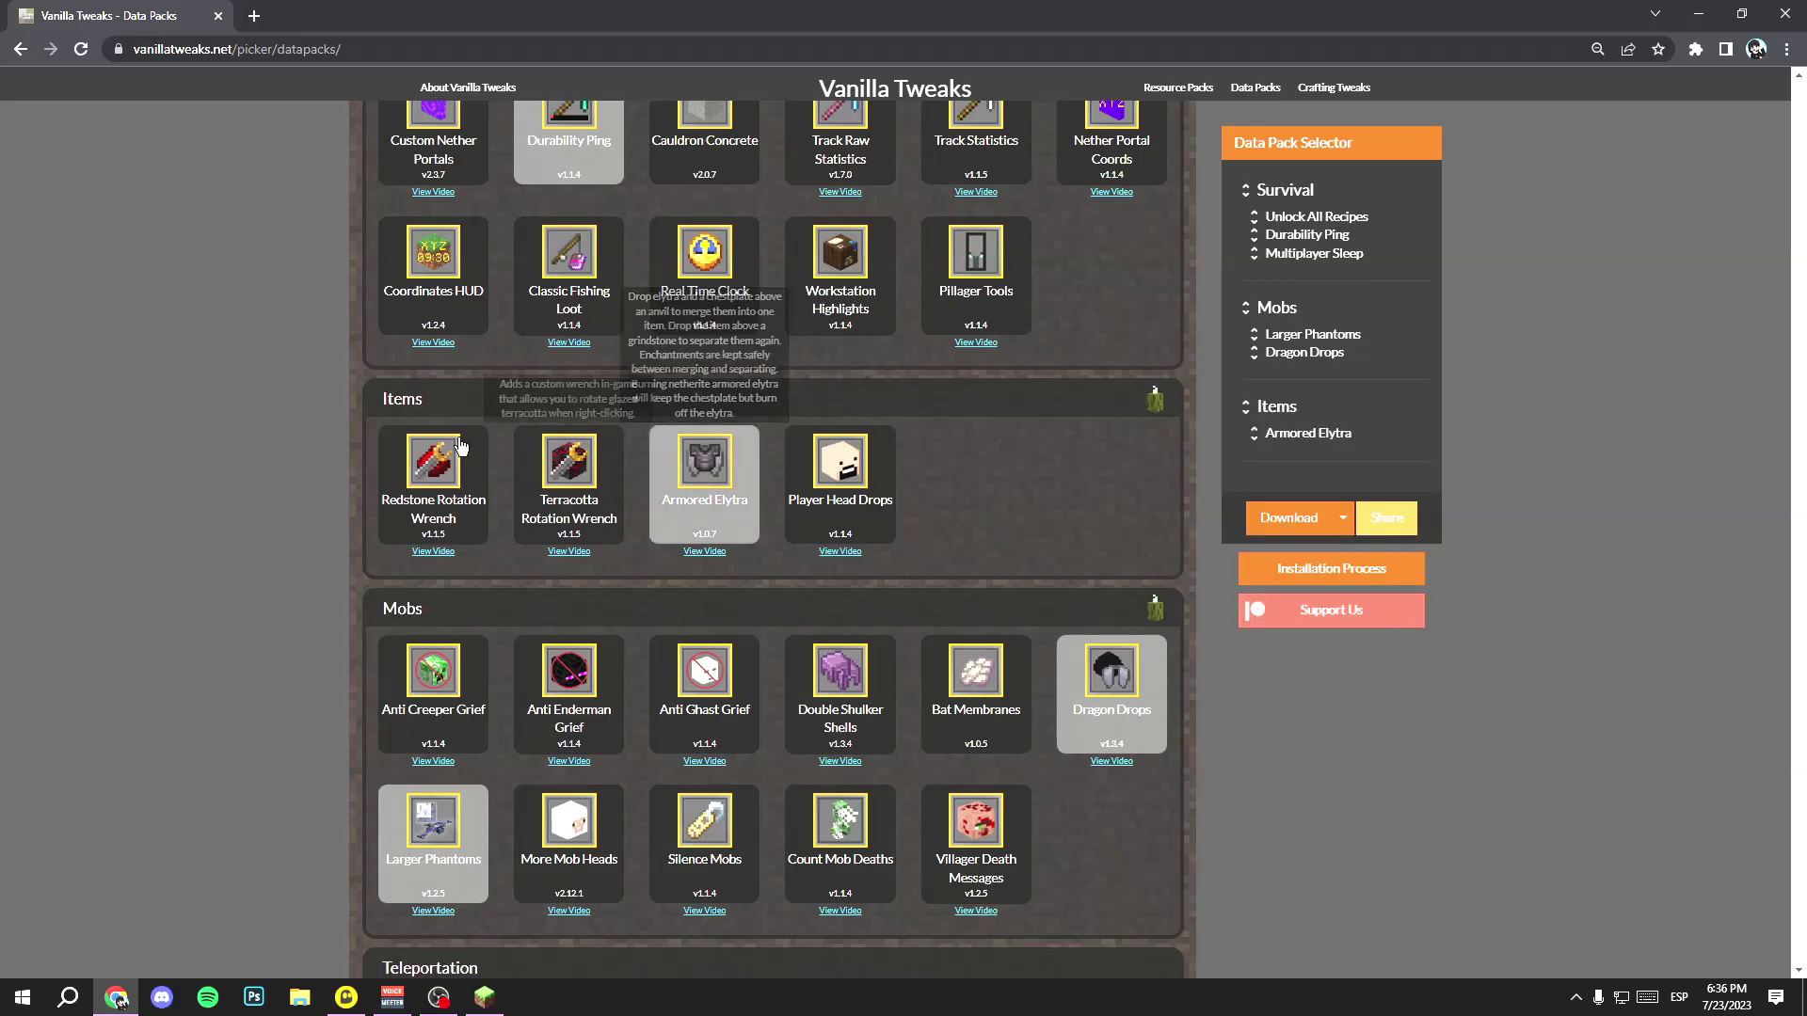
{"action": "left_click", "coordinate": [416, 399]}
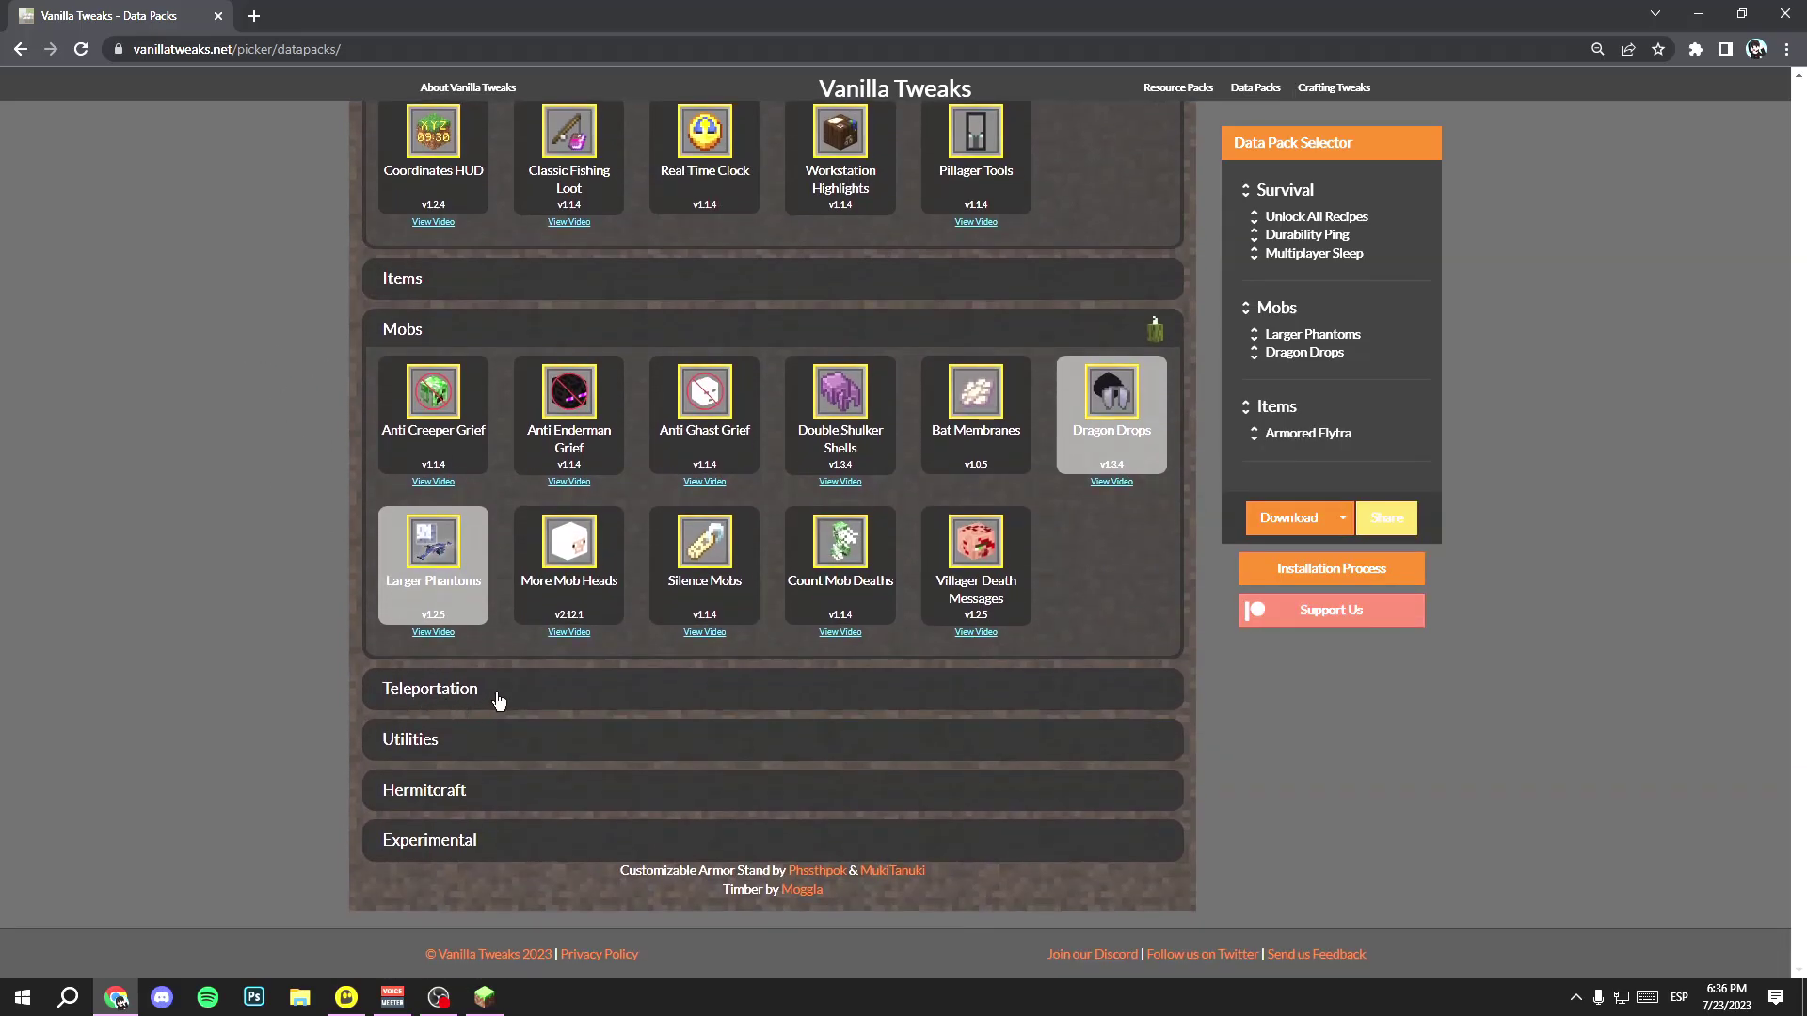
{"action": "scroll", "coordinate": [875, 451], "scroll_direction": "up", "scroll_amount": 5}
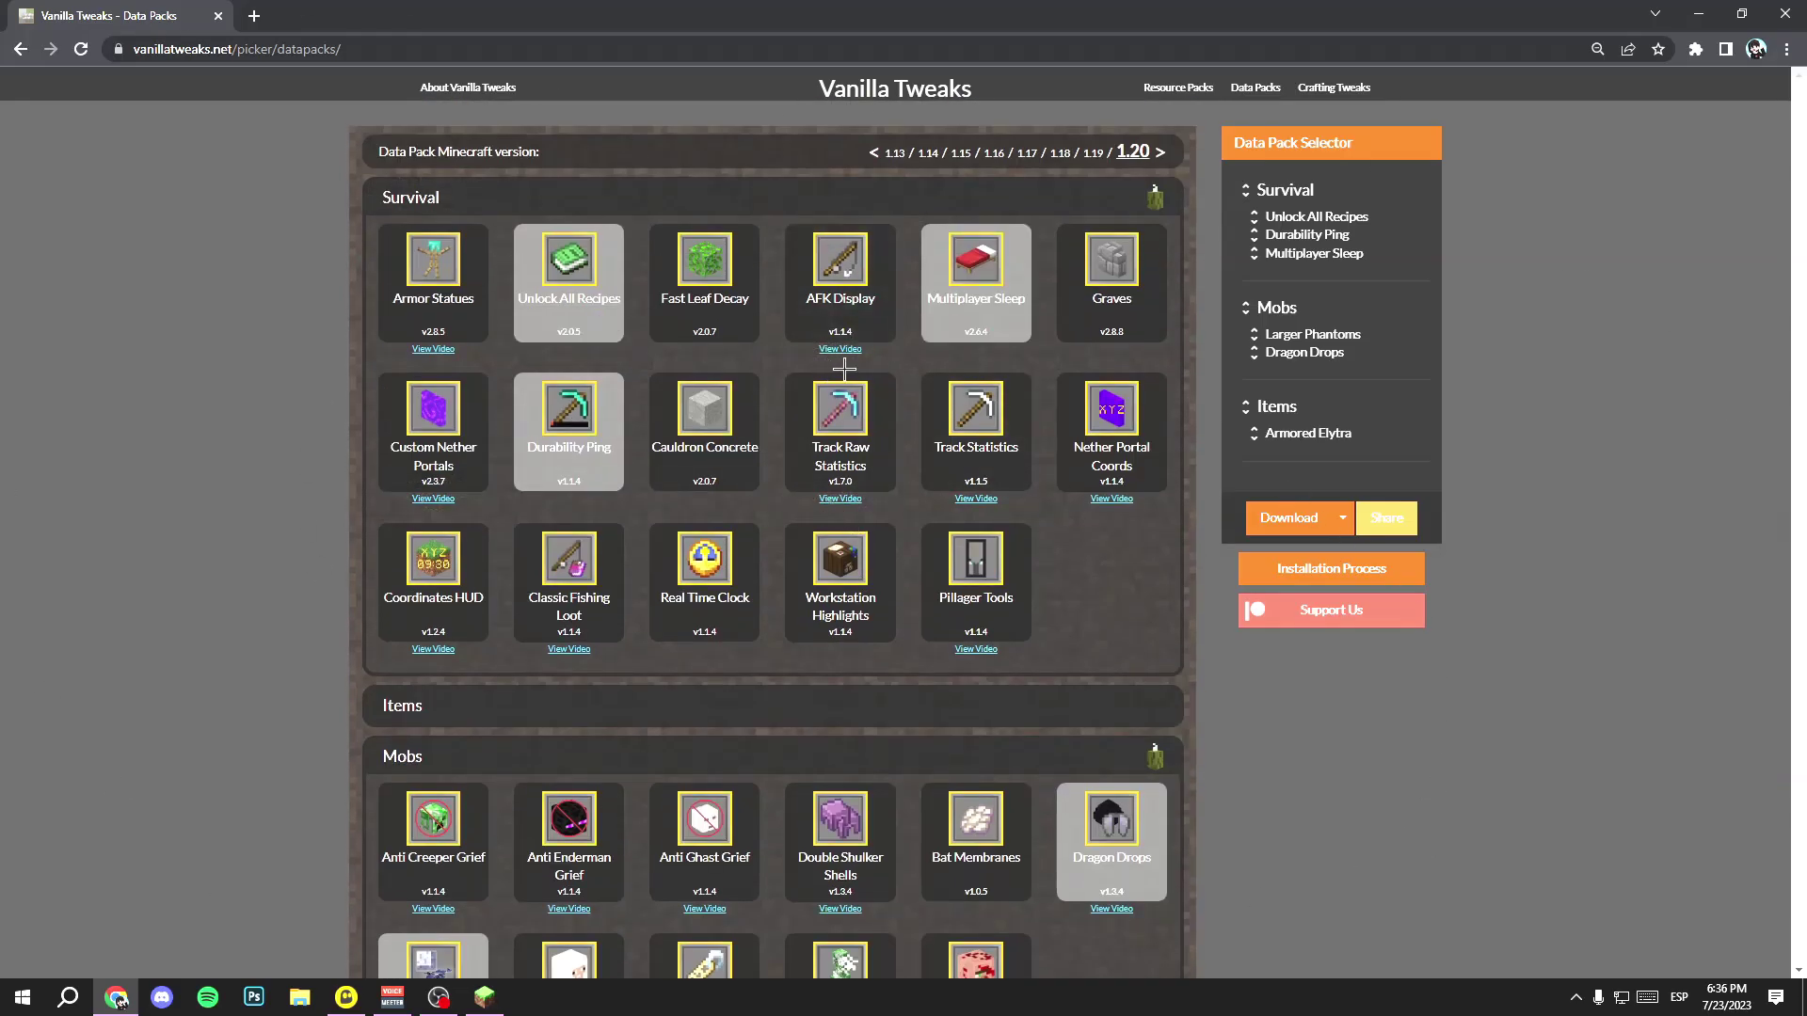
Direct Download the selected packs as a zip, then enter %appdata% in the Run box.
{"action": "left_click", "coordinate": [1343, 528]}
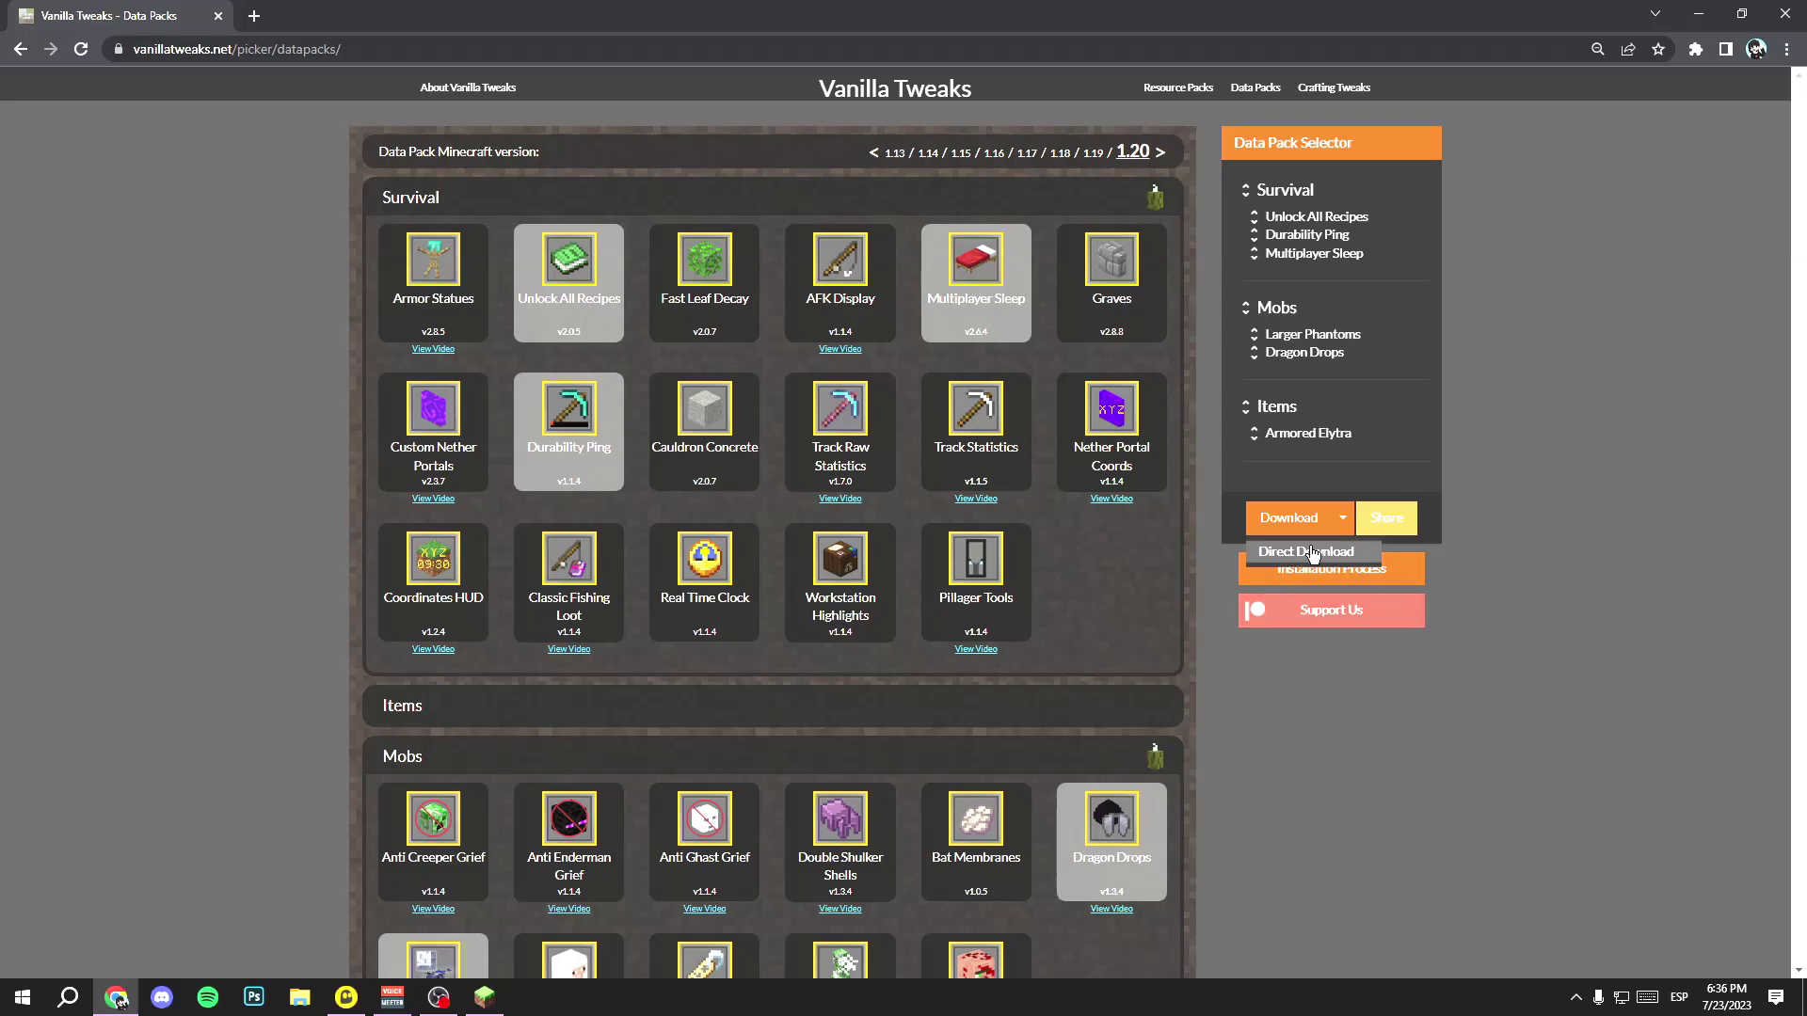
{"action": "left_click", "coordinate": [1290, 559]}
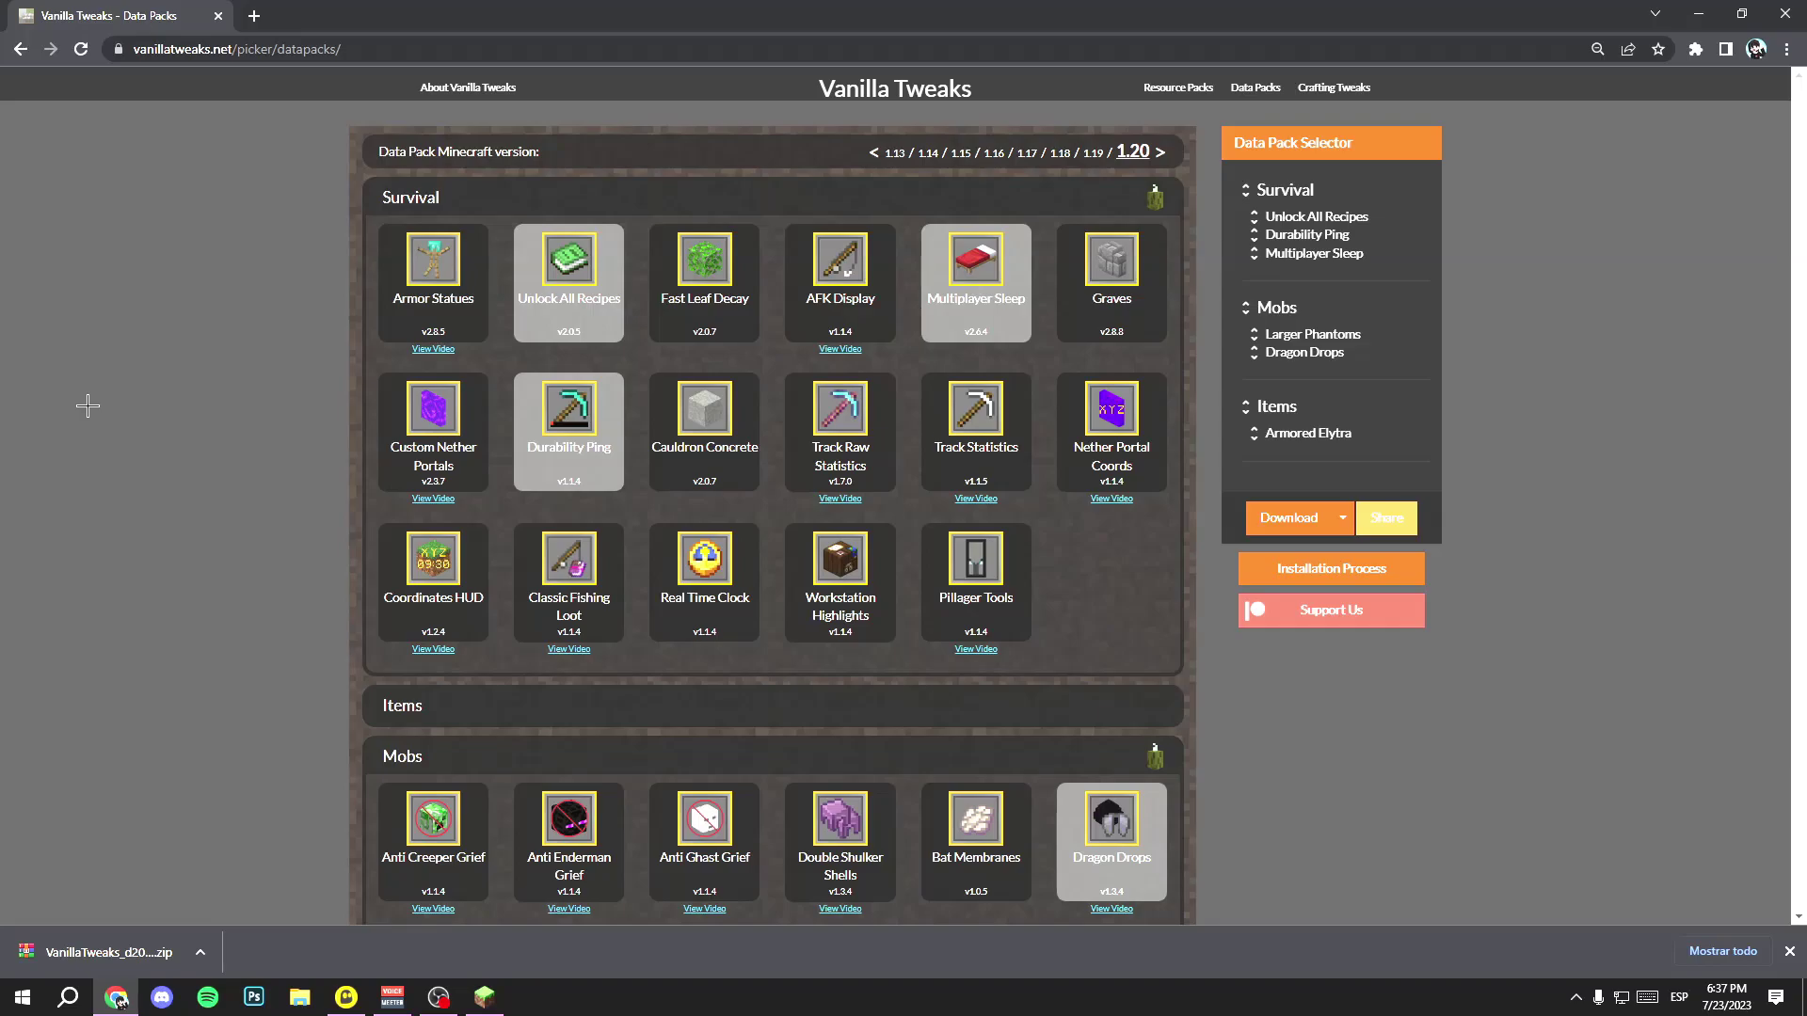
{"action": "key", "text": "super+r"}
{"action": "left_click_drag", "start_coordinate": [74, 777], "coordinate": [824, 296]}
{"action": "type", "text": "%ap"}
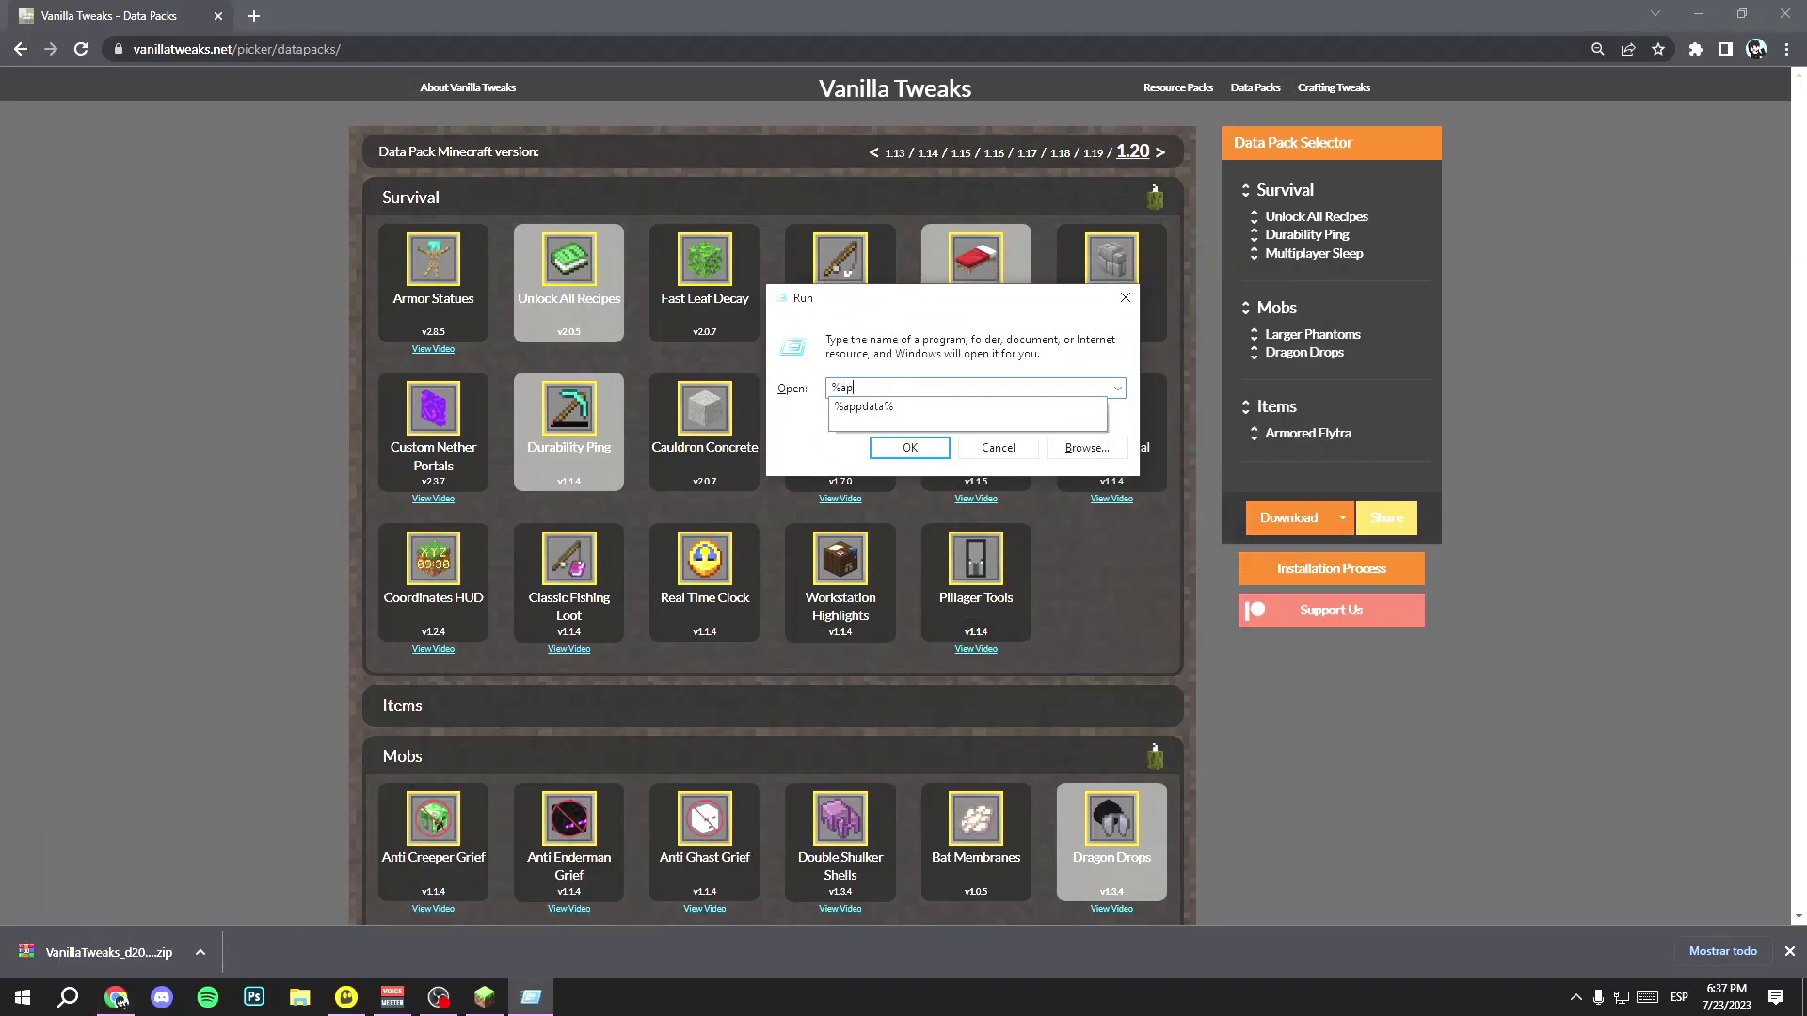
{"action": "type", "text": "pdata%"}
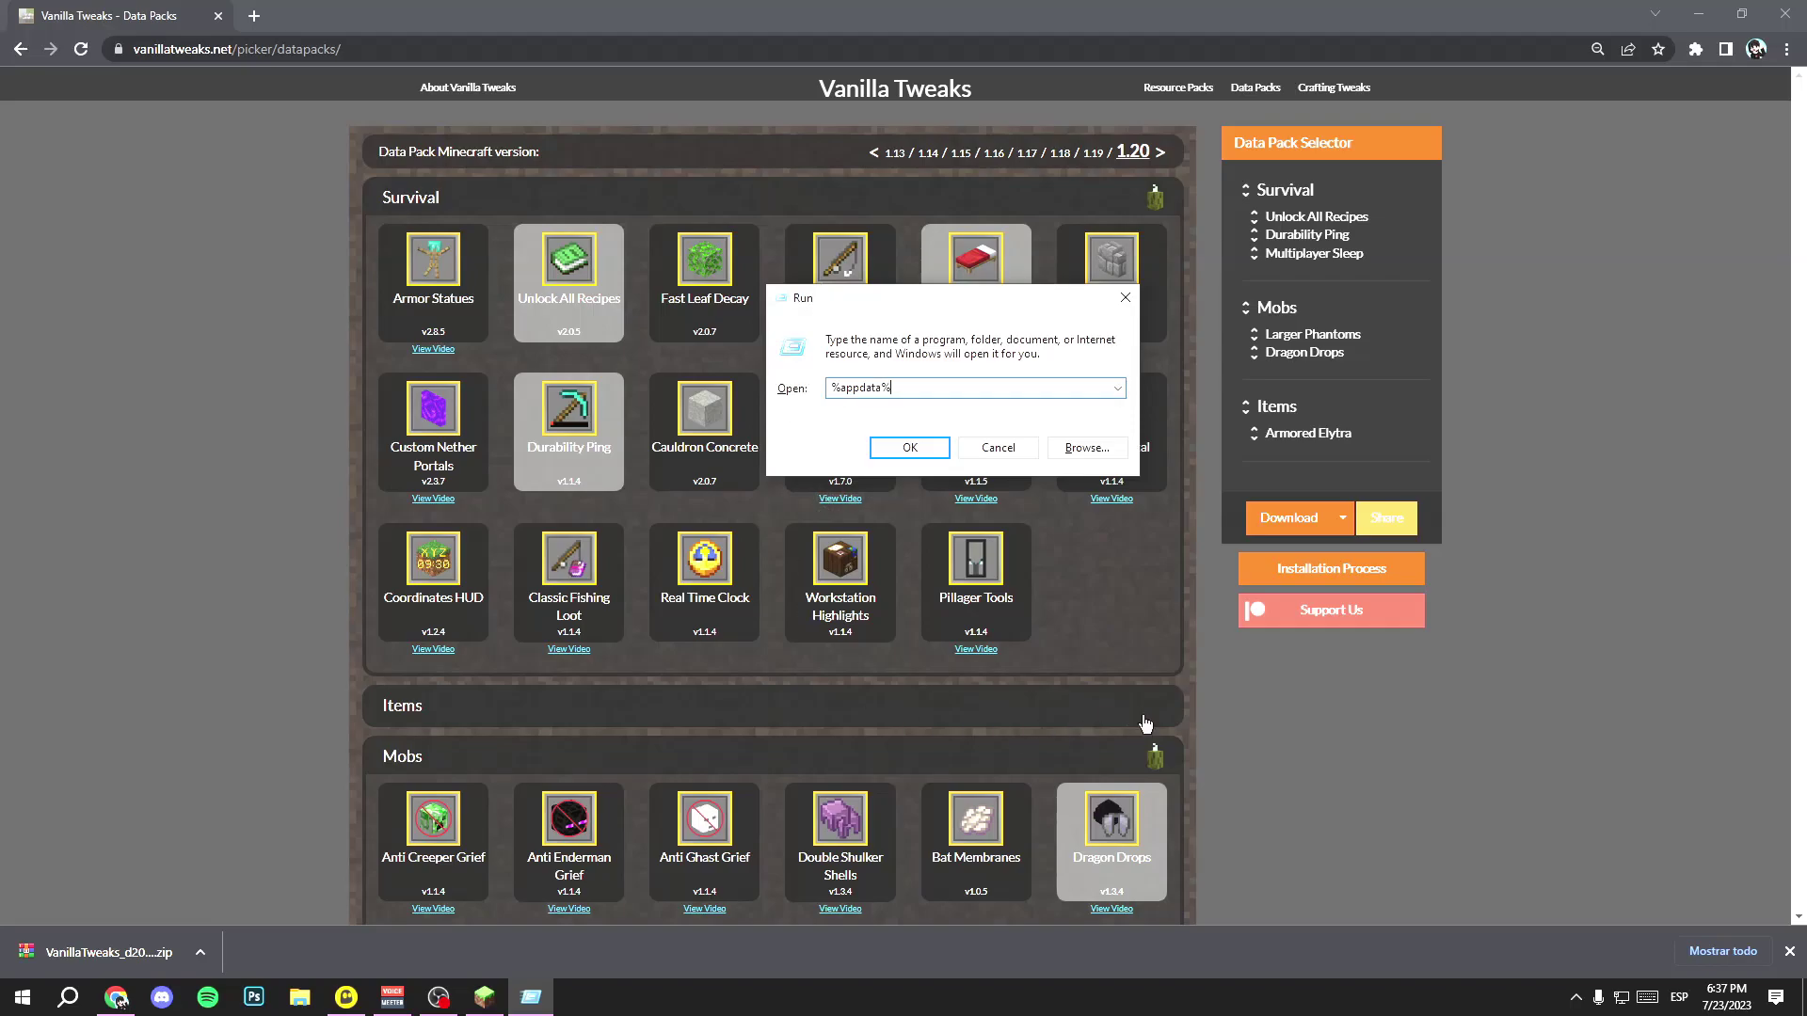
Navigate from AppData Roaming through .minecraft\saves\Add it HERE into its empty datapacks folder.
{"action": "left_click", "coordinate": [910, 448]}
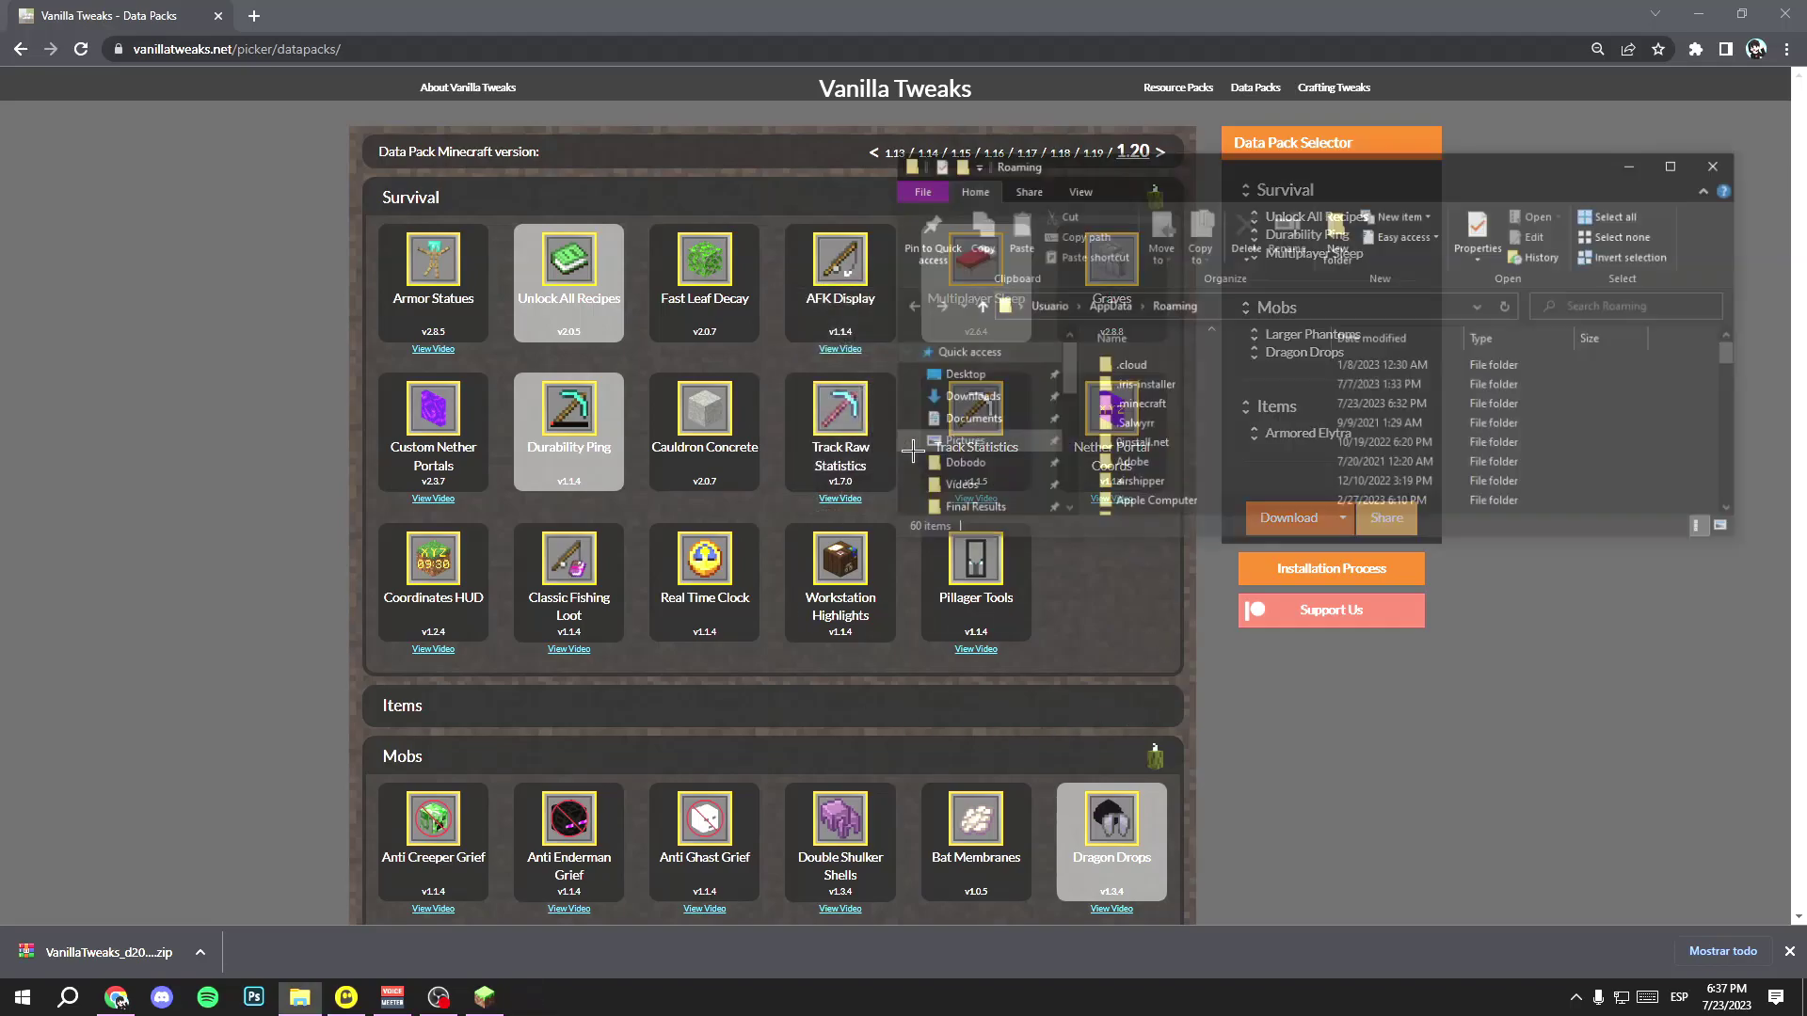
{"action": "double_click", "coordinate": [1155, 405]}
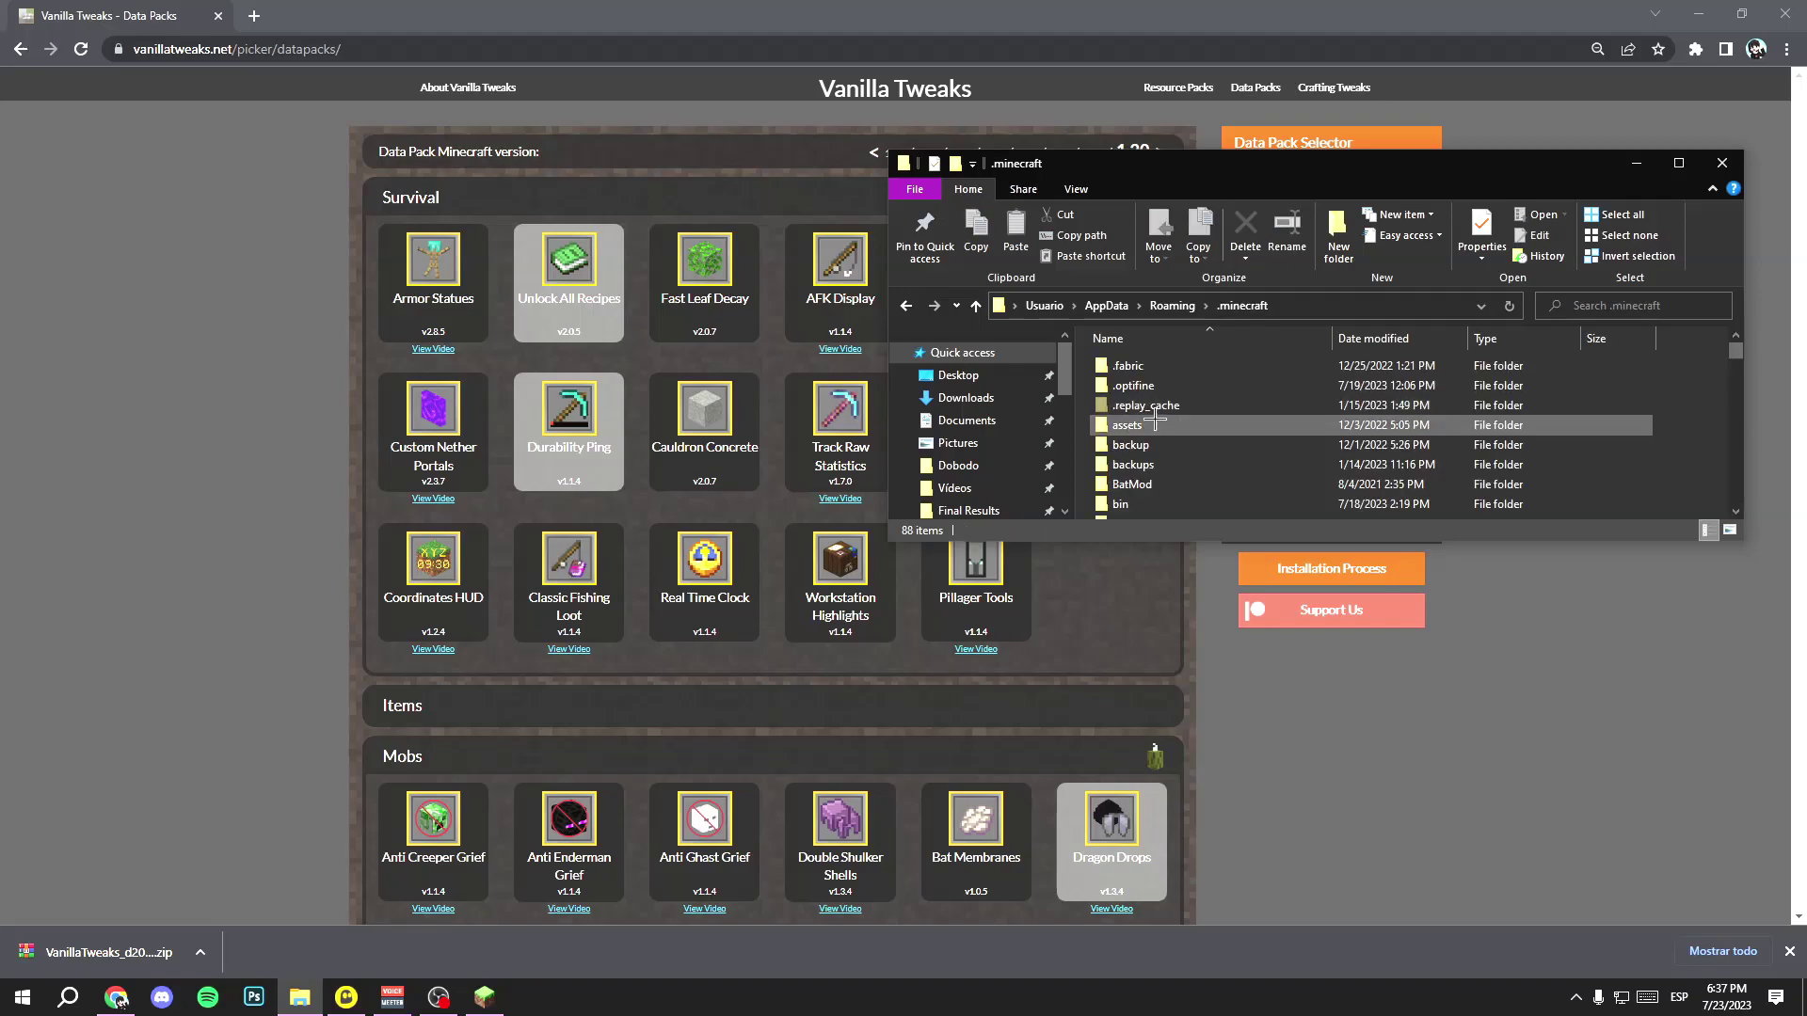
{"action": "scroll", "coordinate": [1176, 407], "scroll_direction": "down", "scroll_amount": 2}
{"action": "scroll", "coordinate": [1175, 407], "scroll_direction": "down", "scroll_amount": 5}
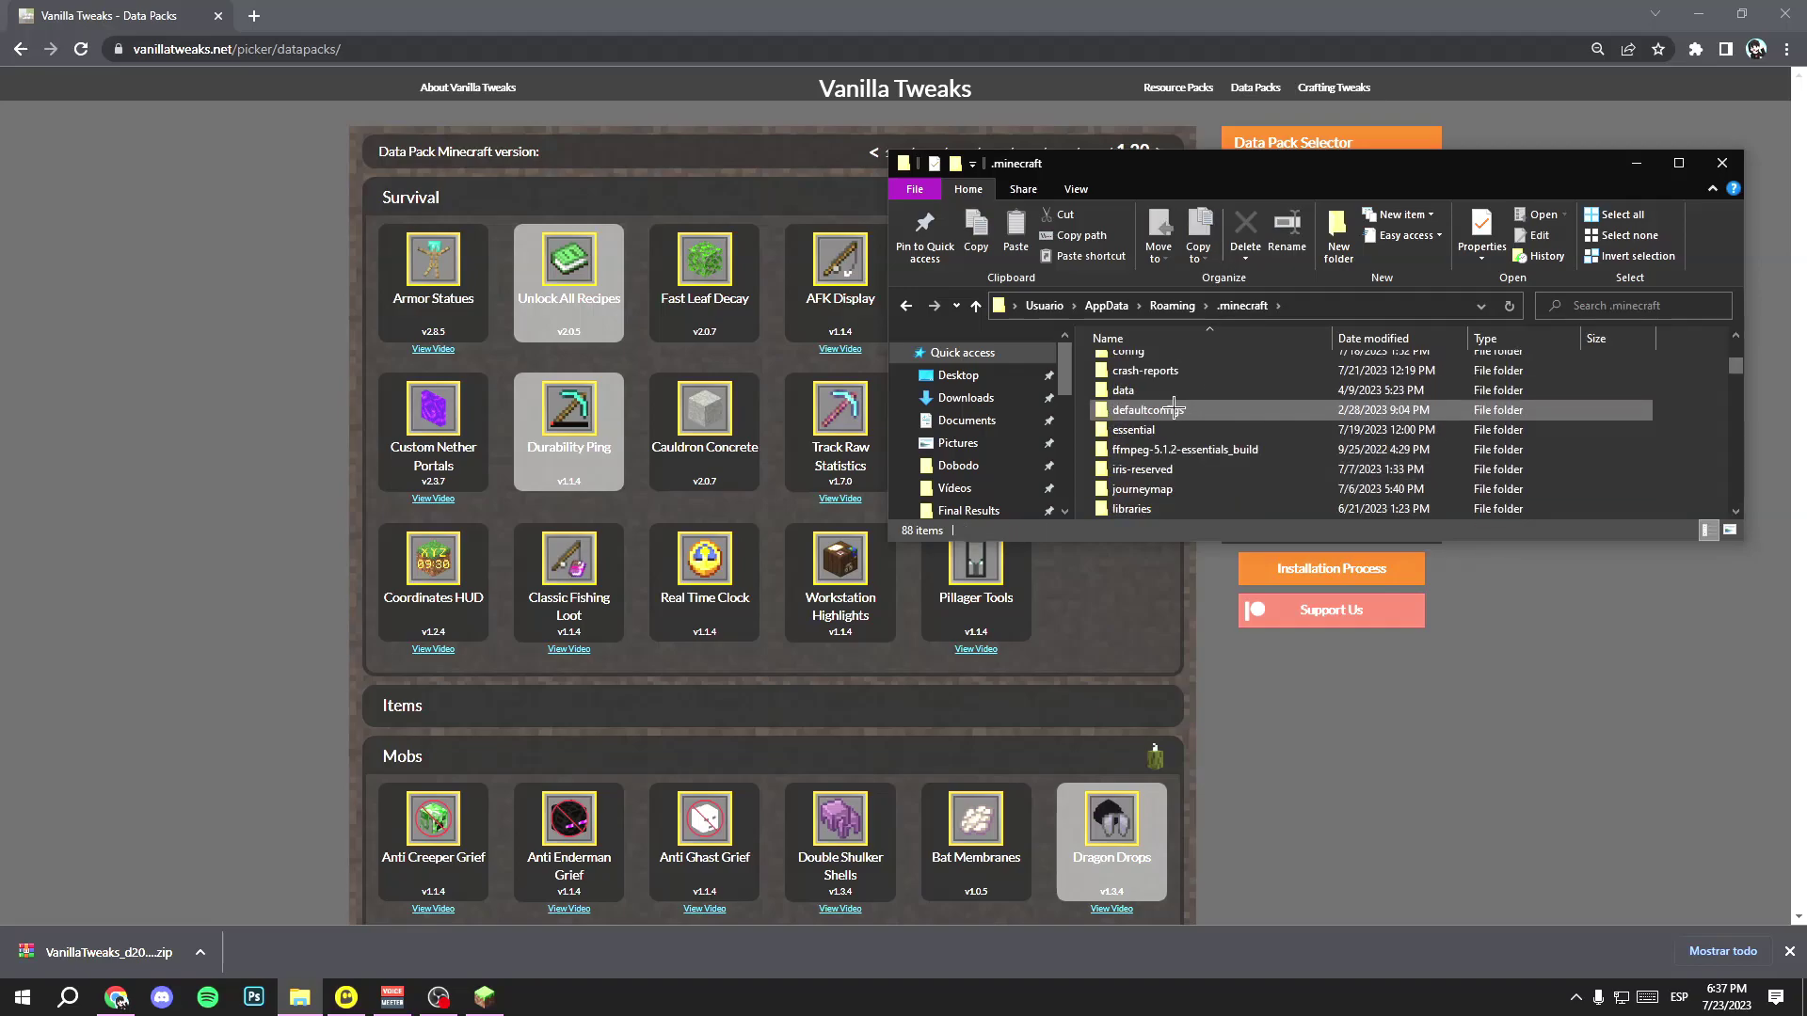
{"action": "scroll", "coordinate": [1167, 470], "scroll_direction": "down", "scroll_amount": 3}
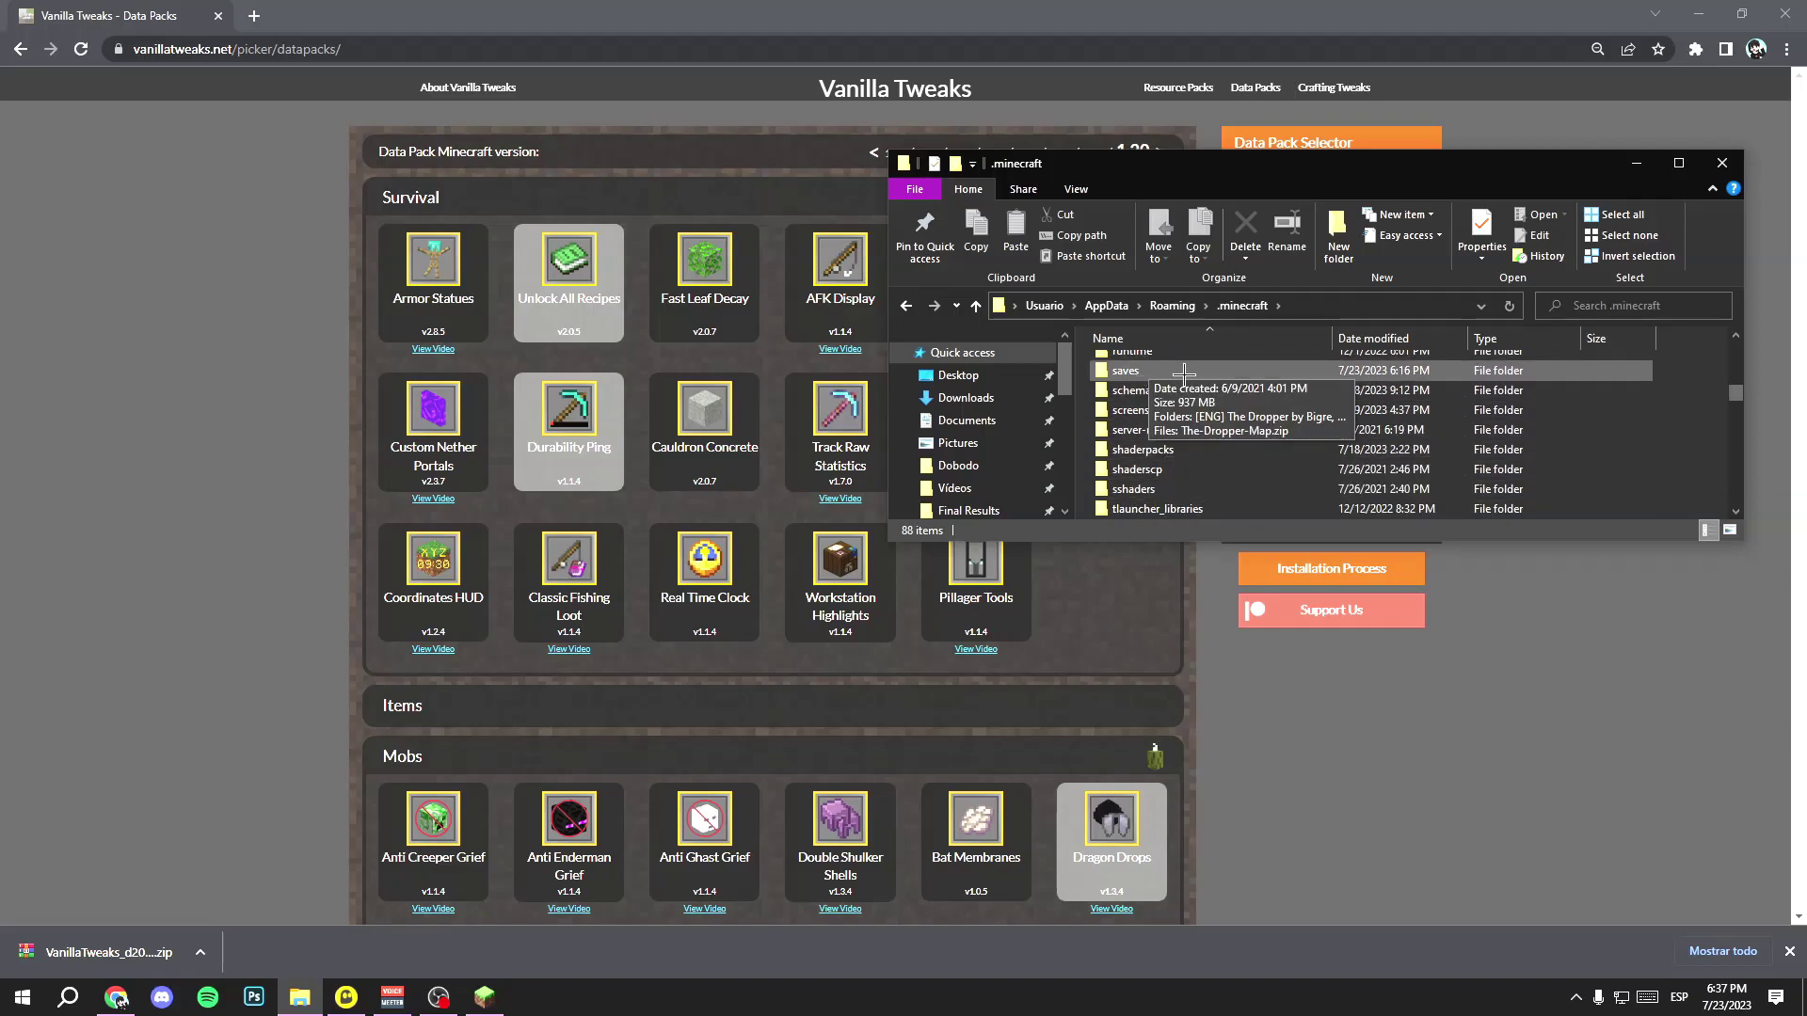
{"action": "double_click", "coordinate": [1183, 373]}
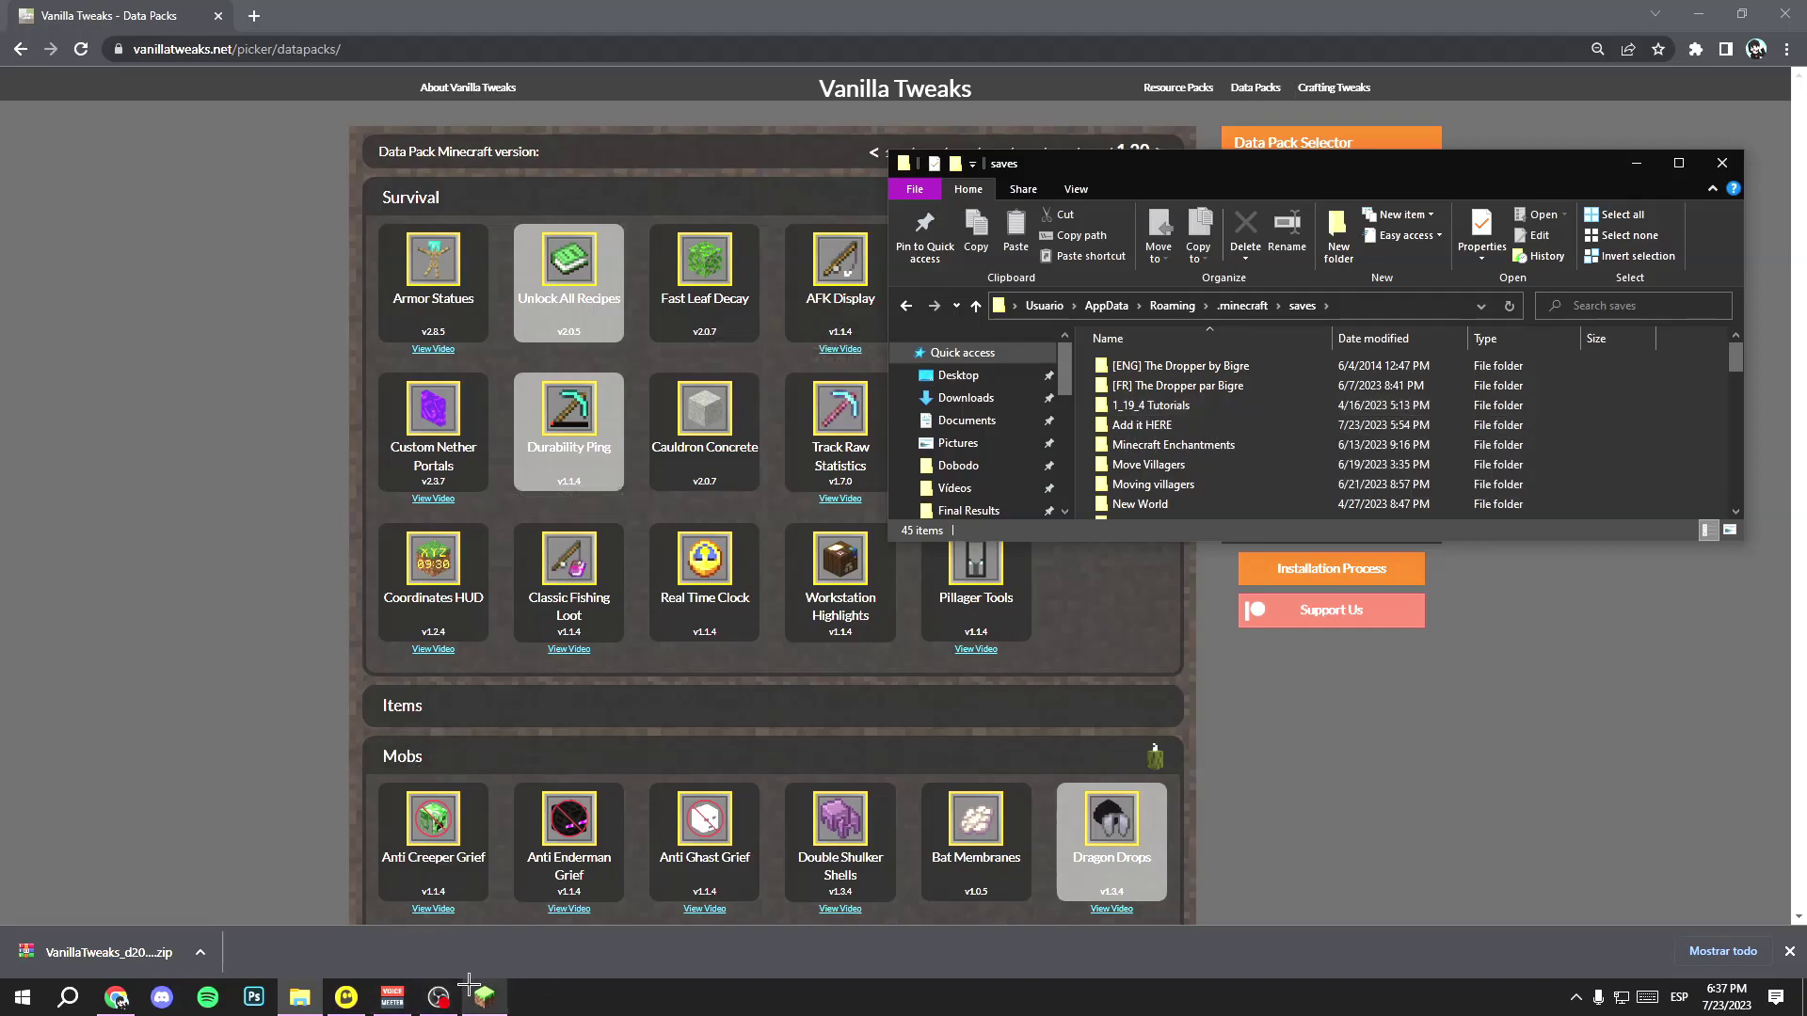
{"action": "double_click", "coordinate": [1176, 427]}
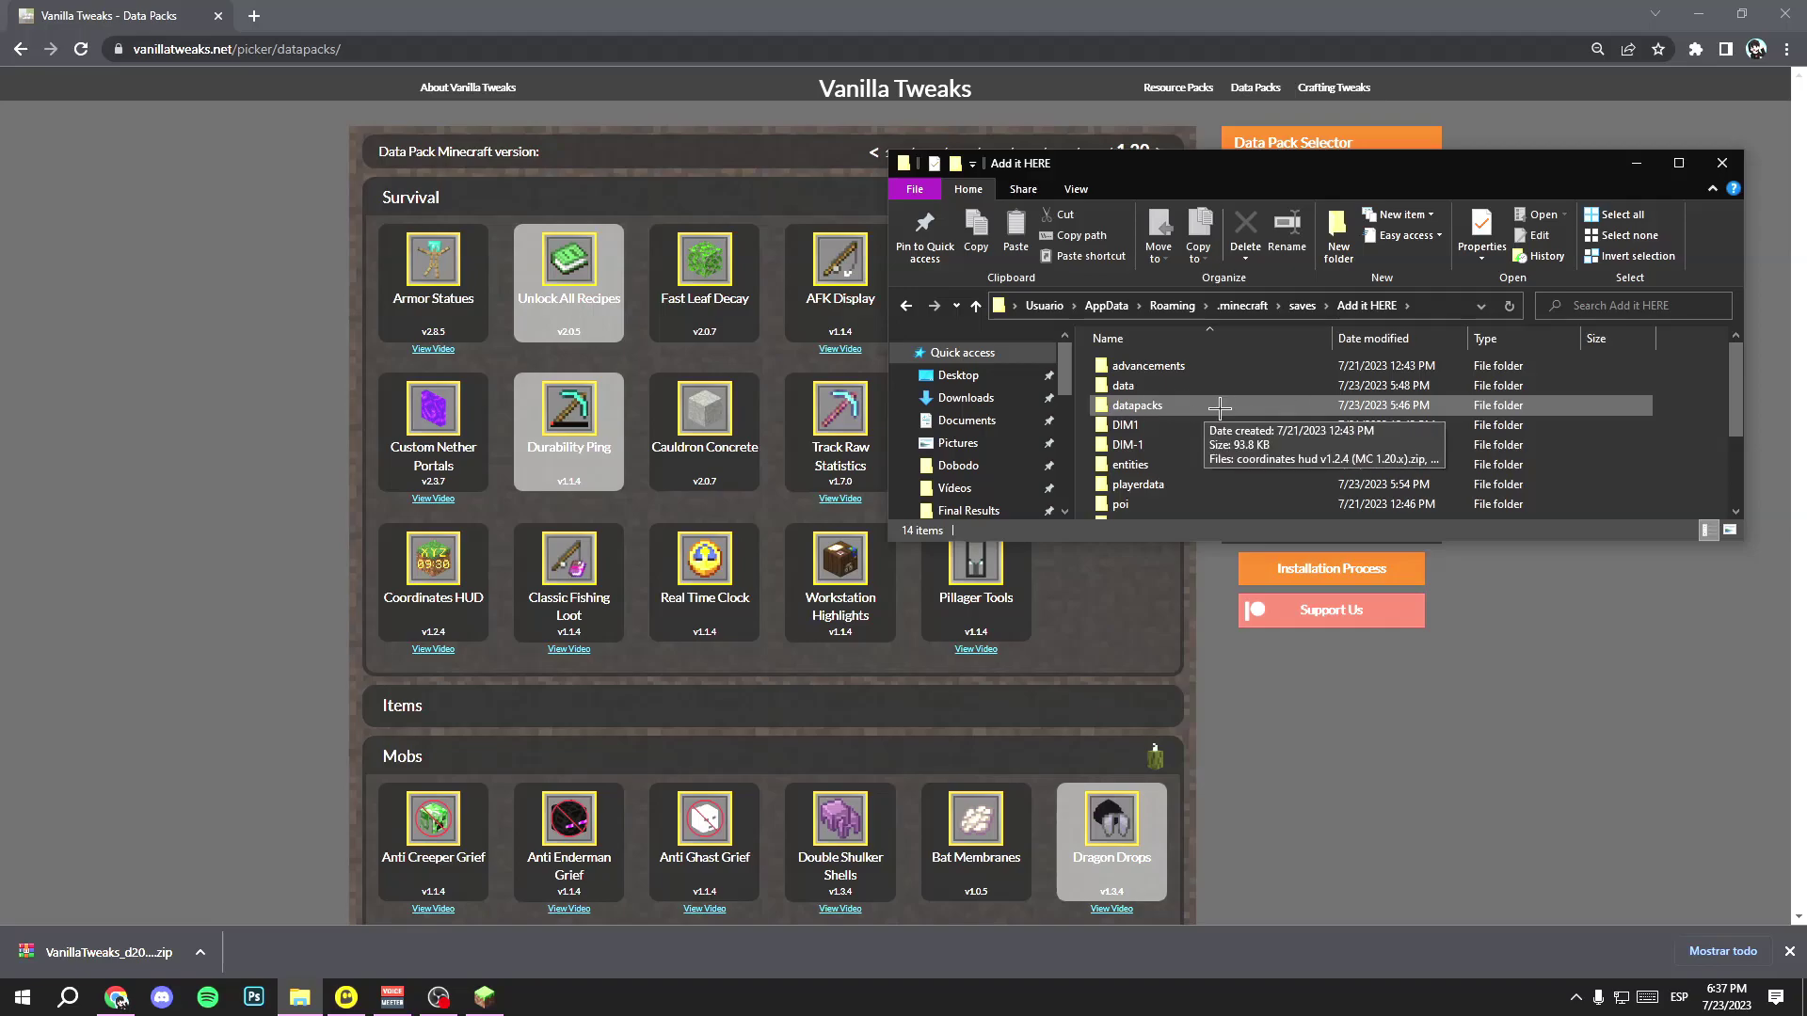
{"action": "double_click", "coordinate": [1189, 408]}
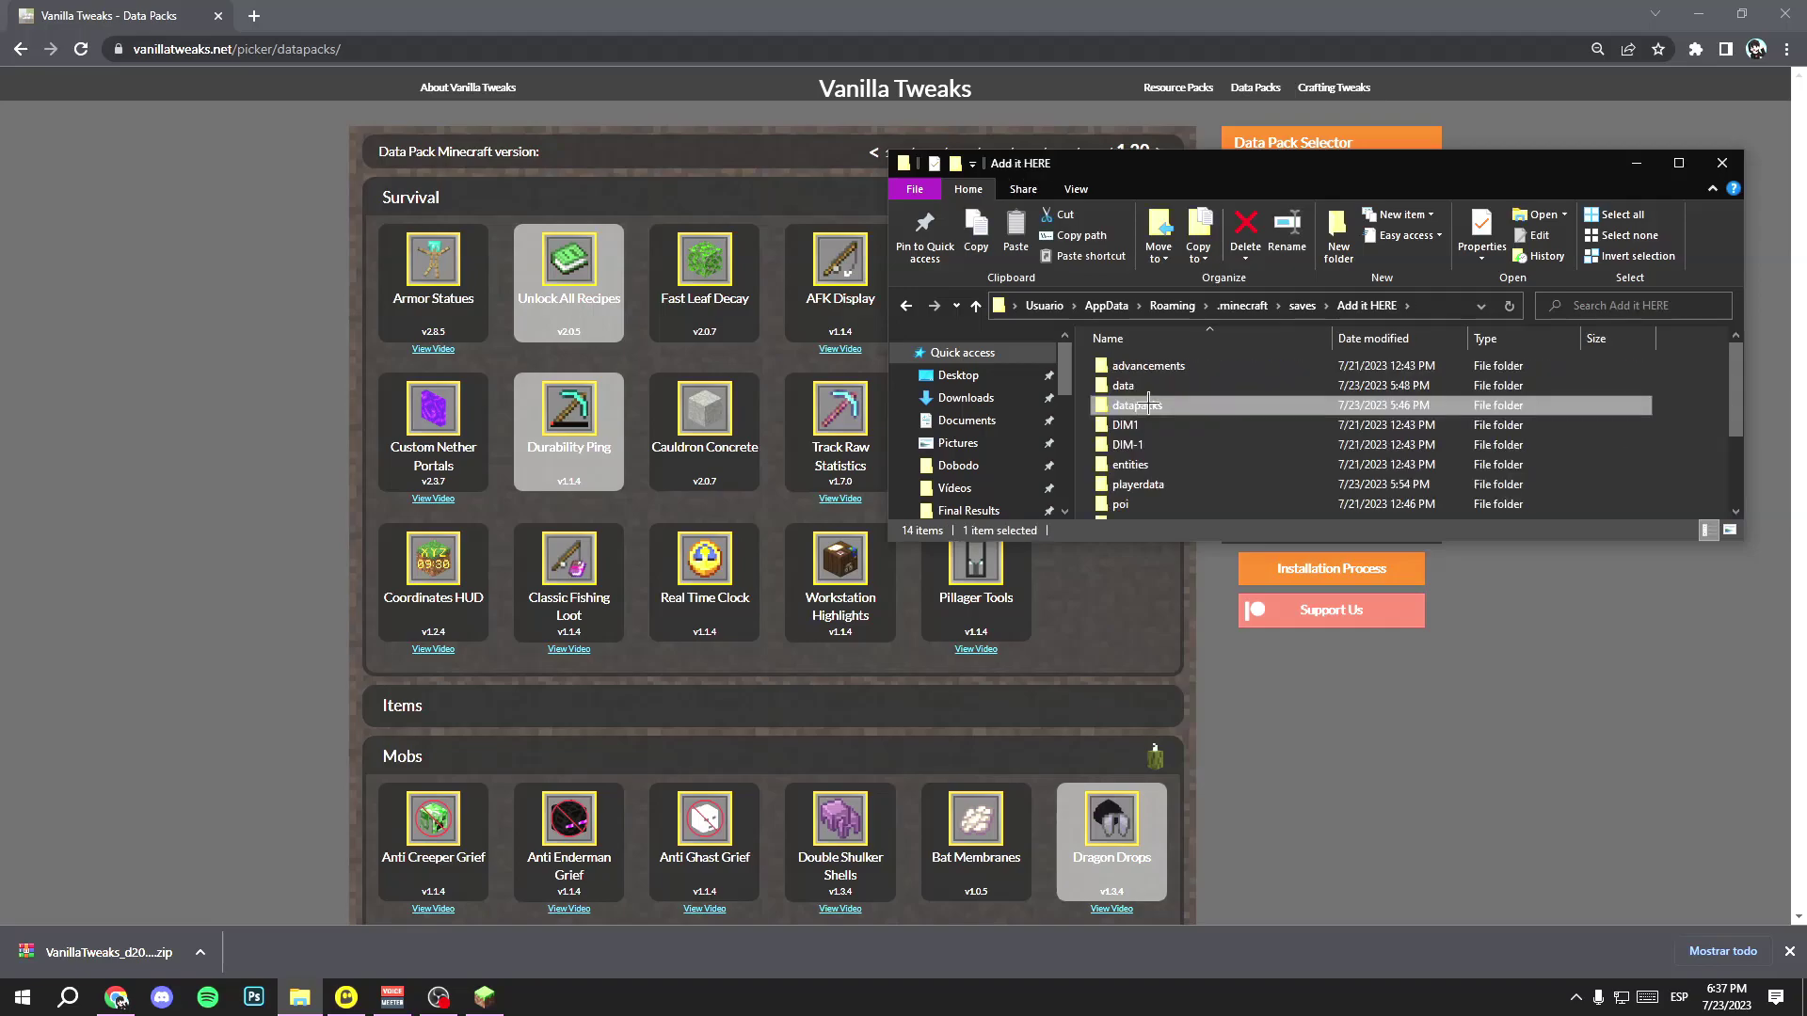
{"action": "left_click_drag", "start_coordinate": [1301, 166], "coordinate": [1388, 177]}
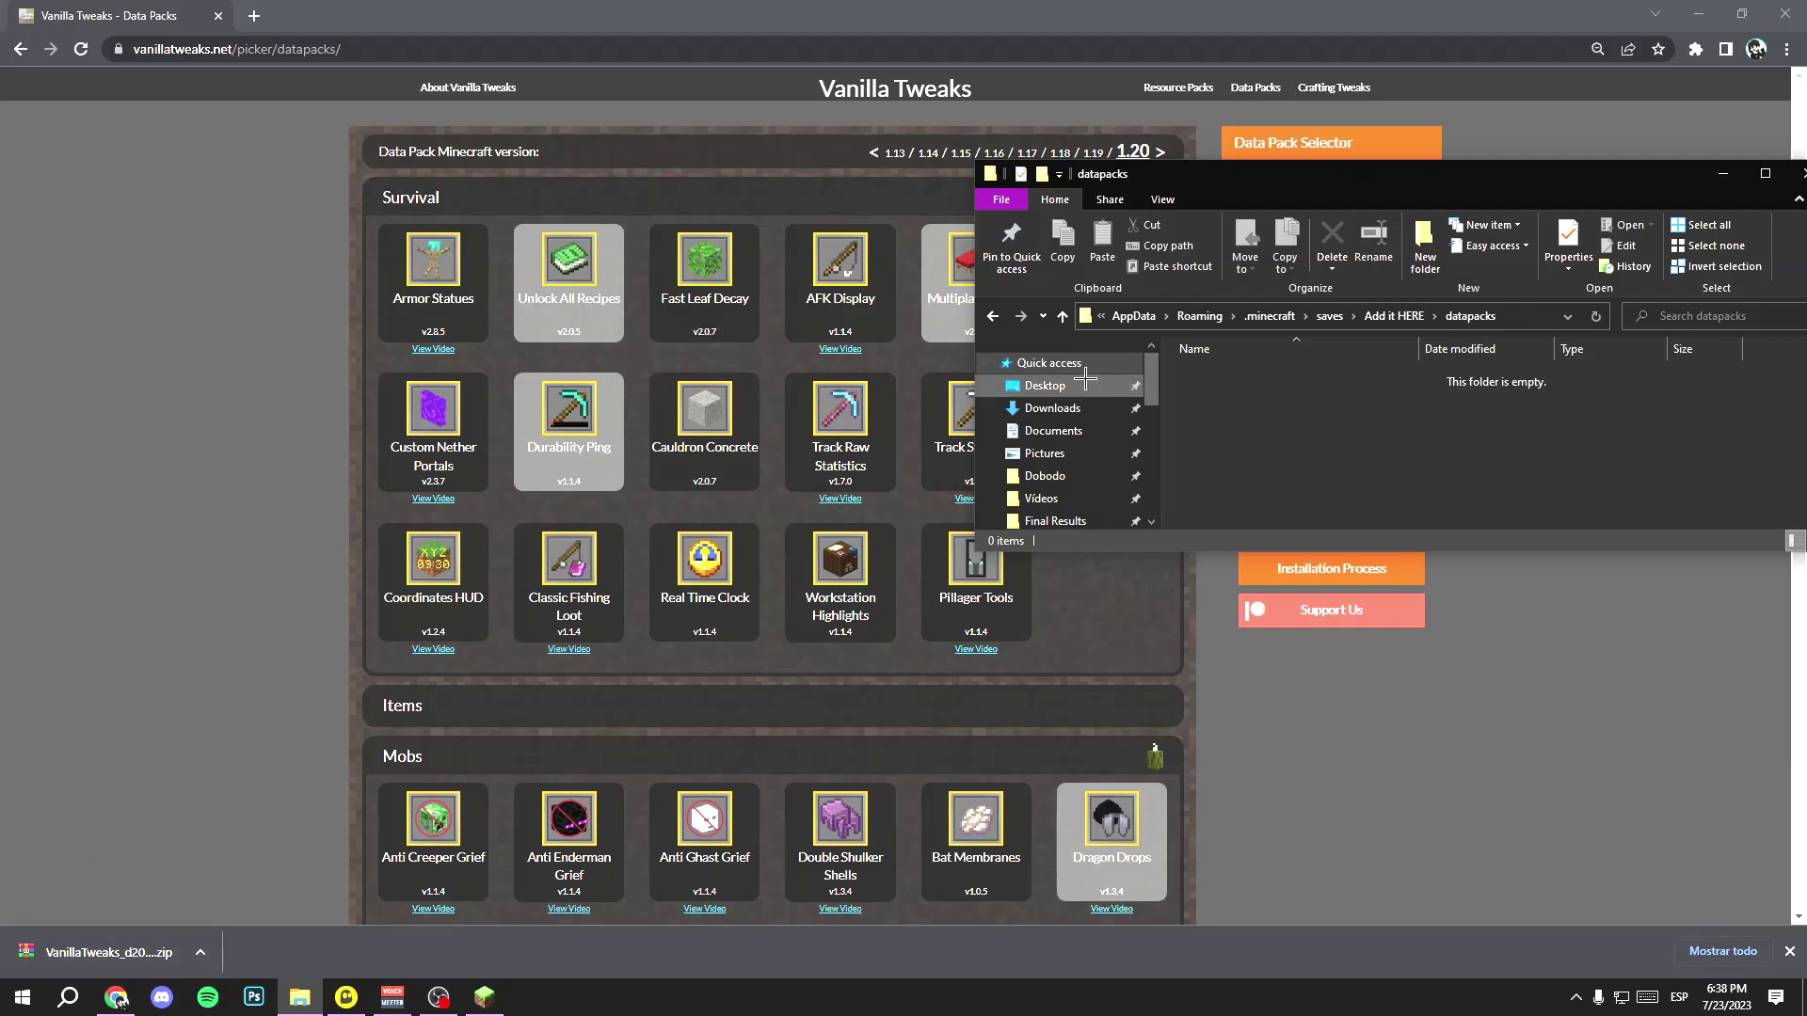
Open Downloads in a second window and copy the Vanilla Tweaks zip into datapacks.
{"action": "right_click", "coordinate": [1033, 416]}
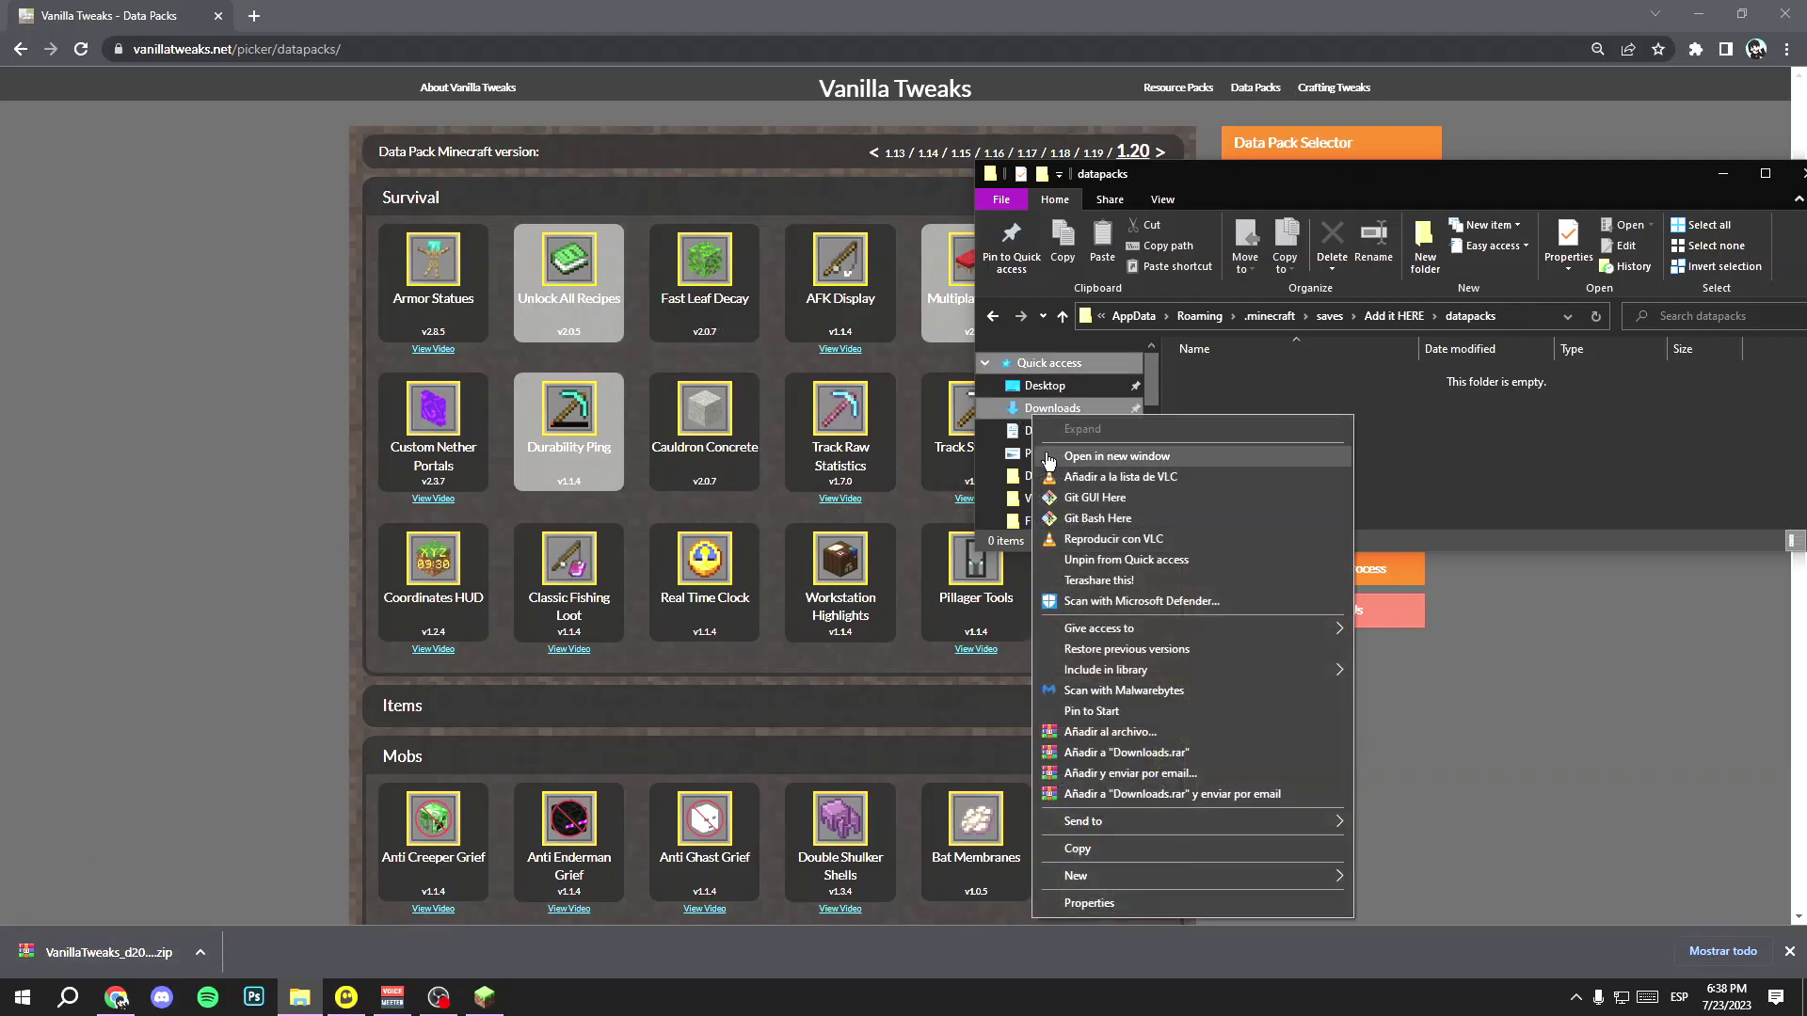
{"action": "left_click", "coordinate": [1117, 457]}
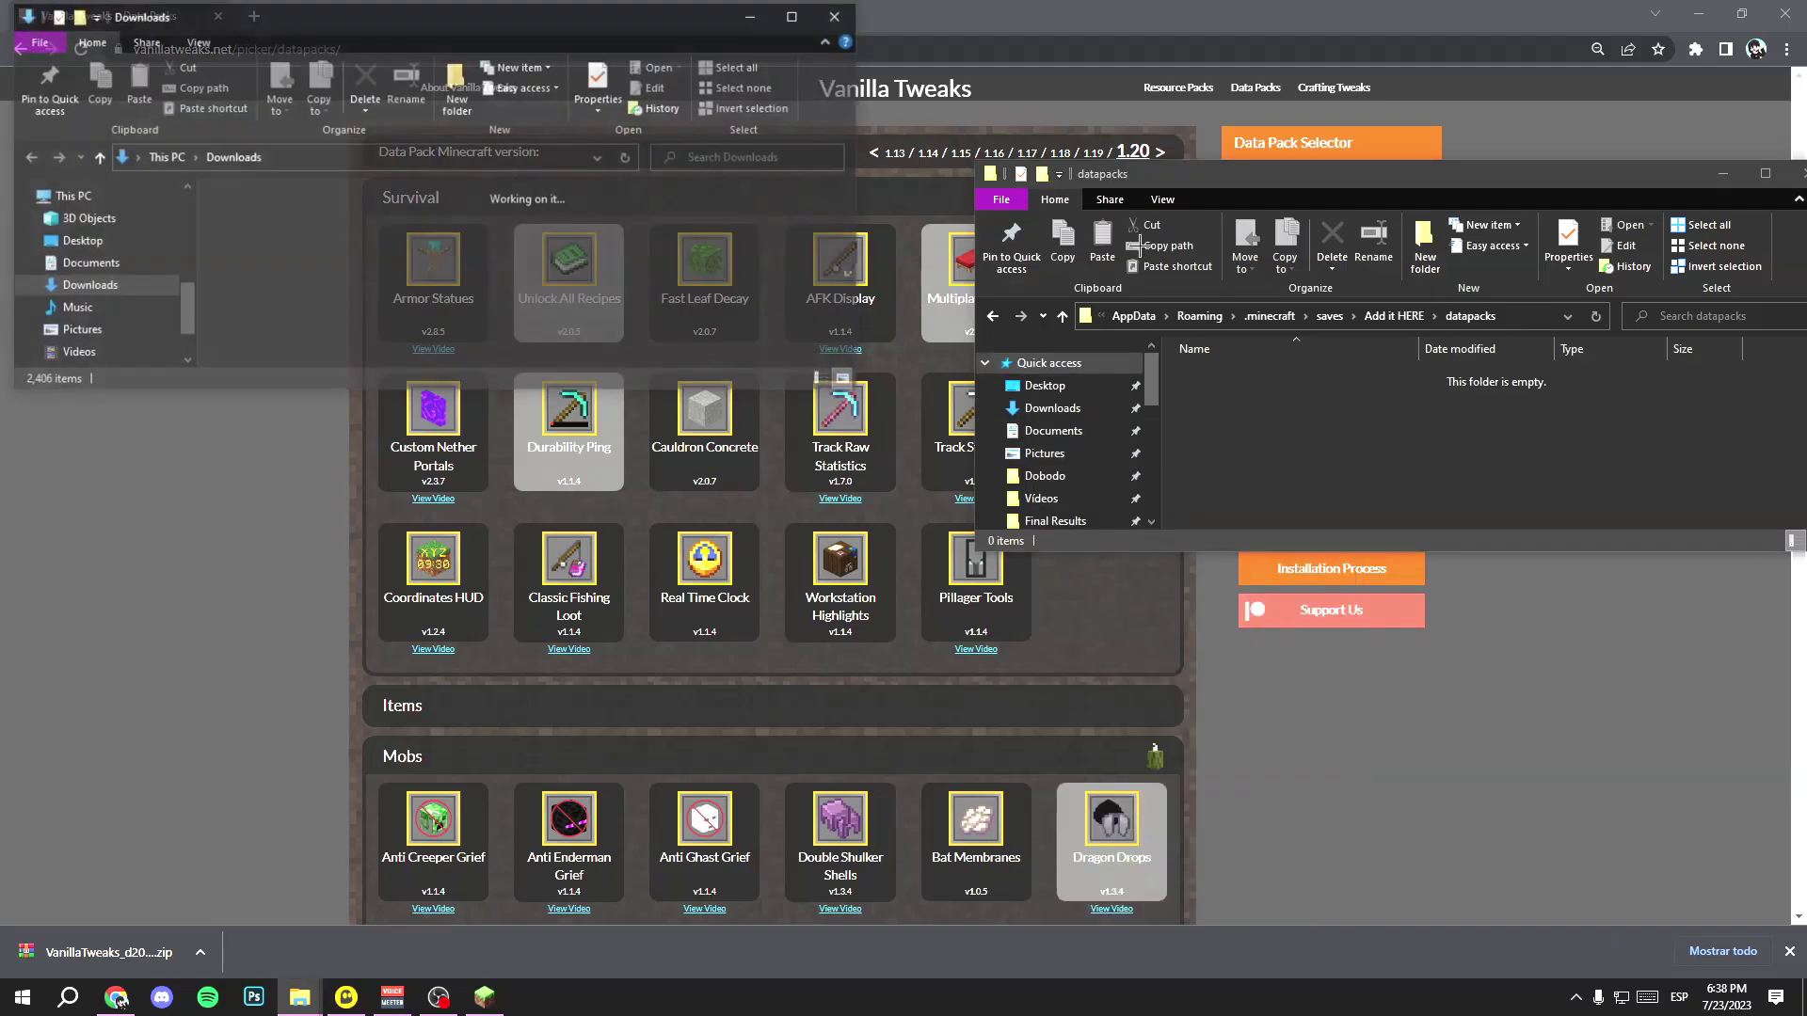
{"action": "left_click_drag", "start_coordinate": [257, 268], "coordinate": [1430, 443]}
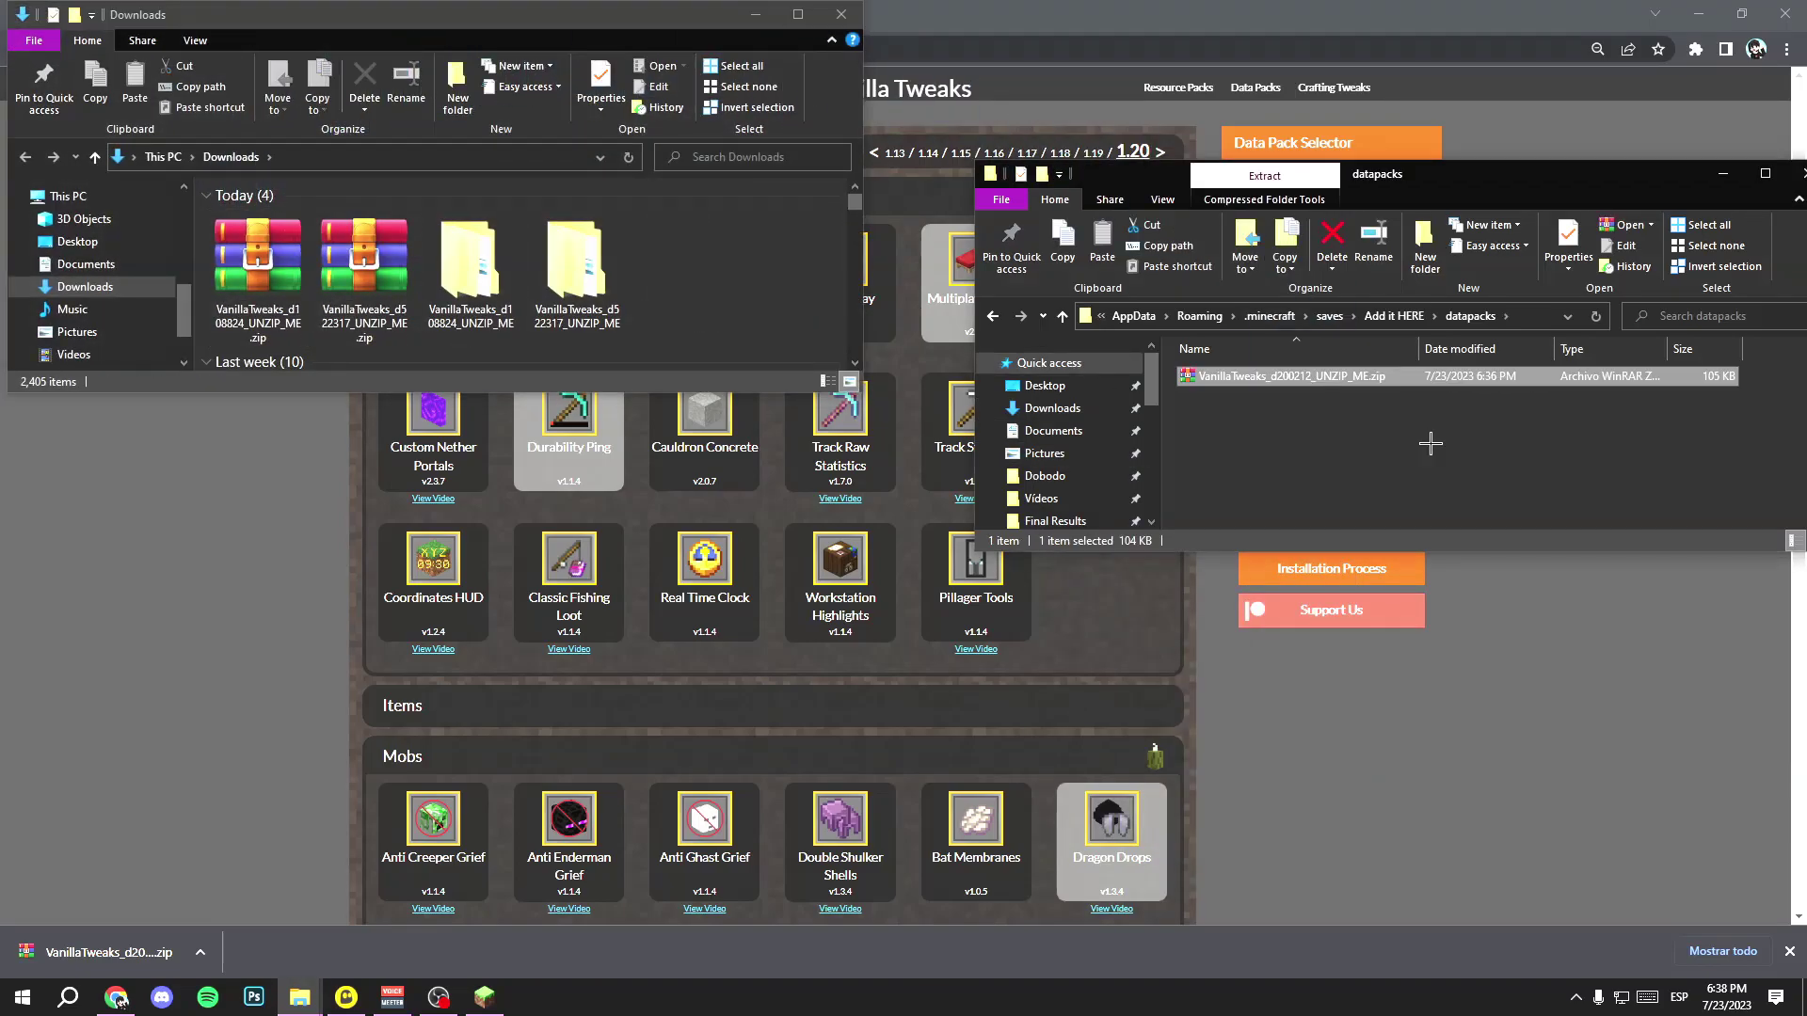
Extract the bundle zip with Extraer aquí, then delete the original bundle zip.
{"action": "right_click", "coordinate": [1202, 376]}
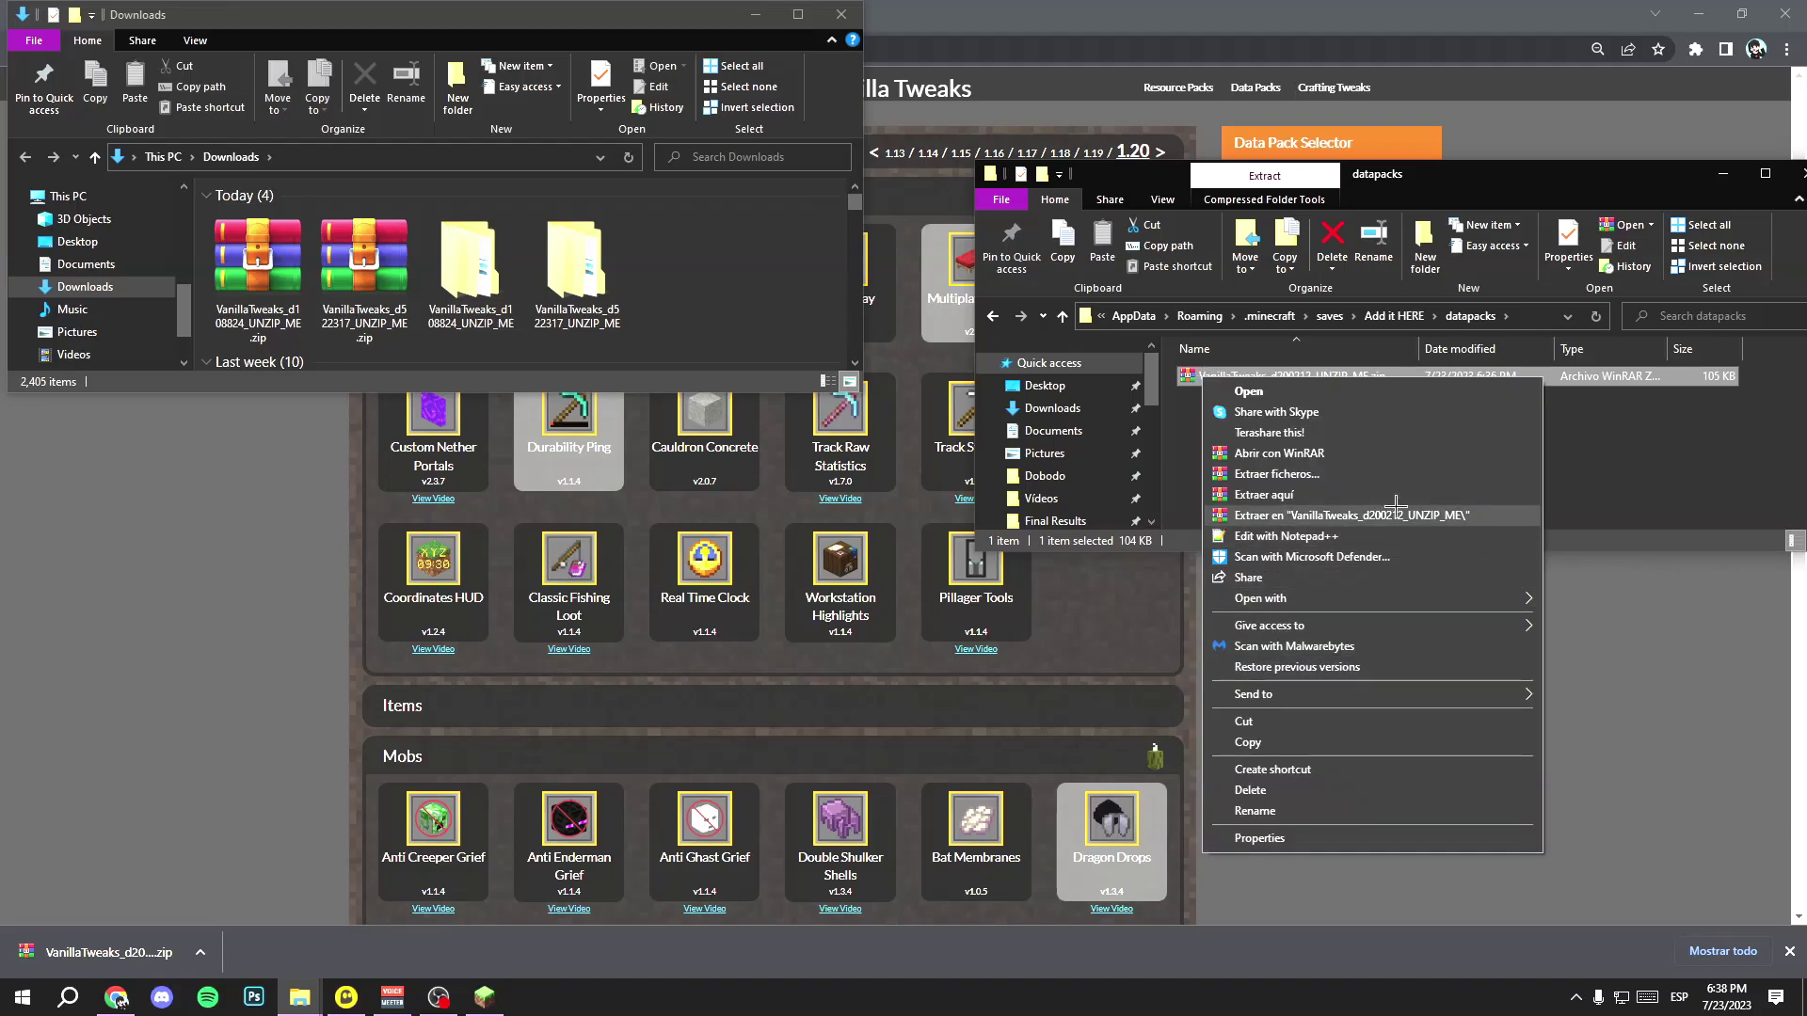
{"action": "left_click", "coordinate": [1312, 494]}
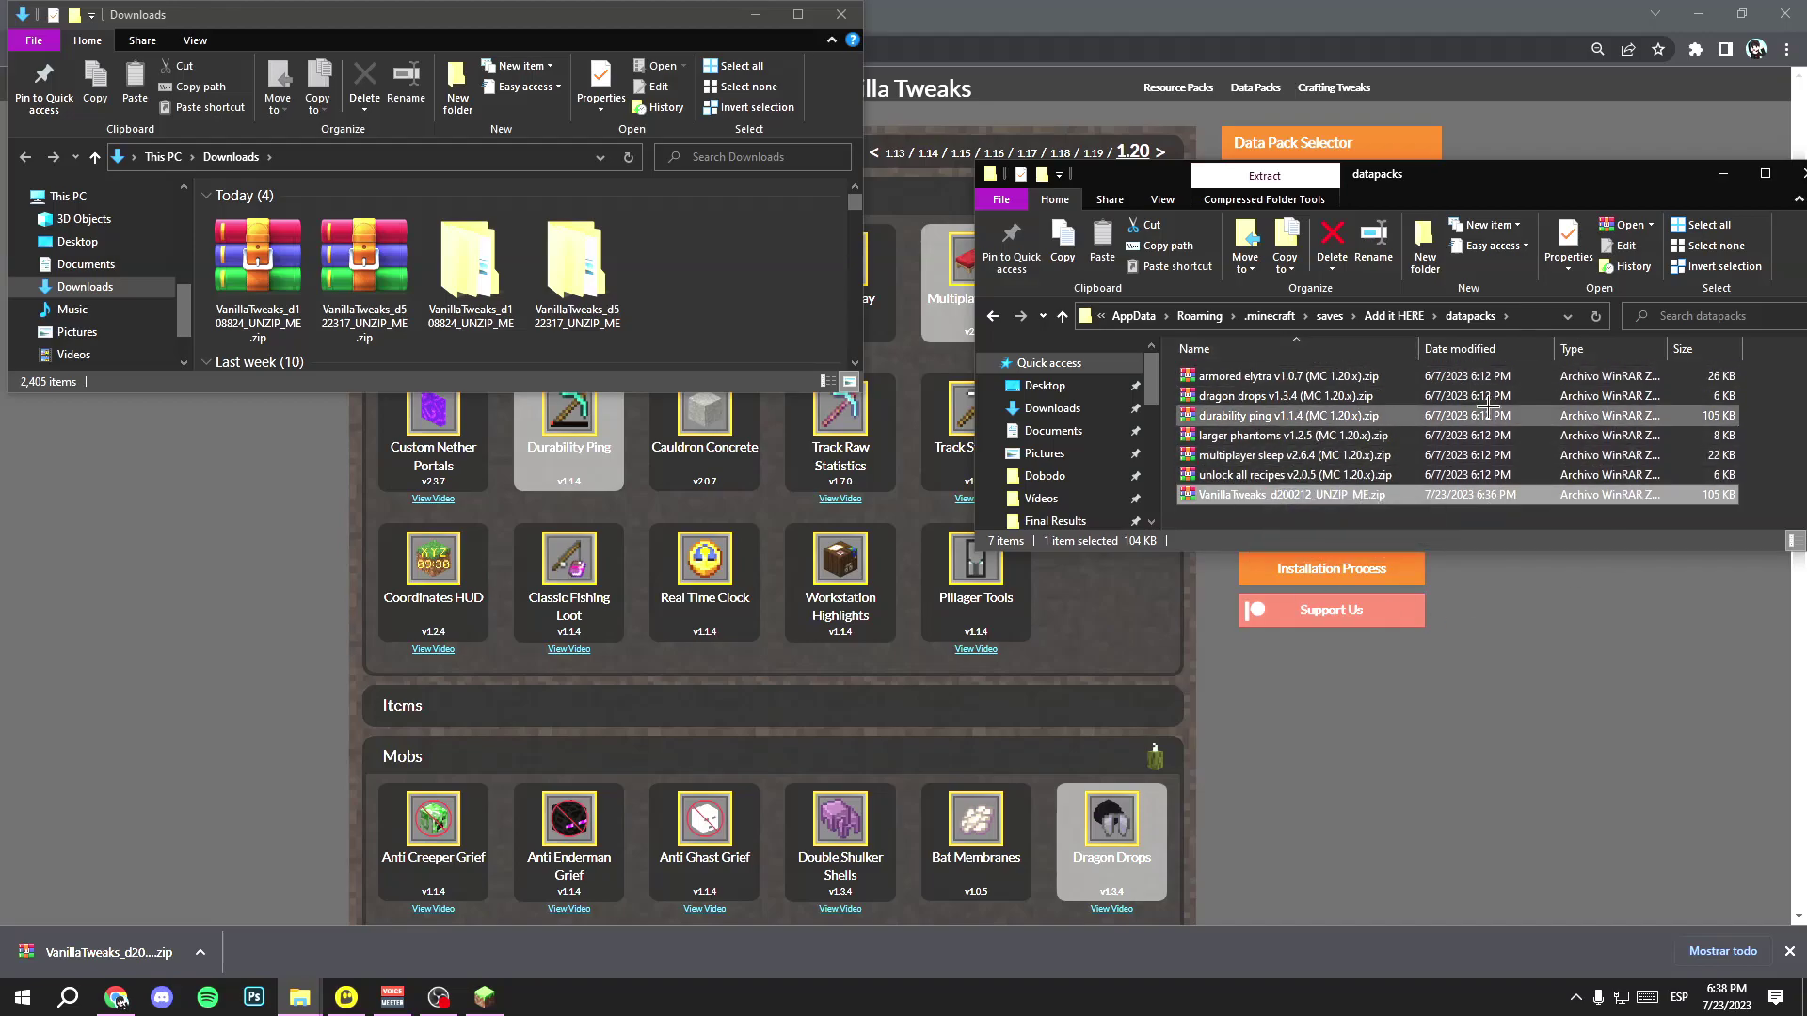
{"action": "right_click", "coordinate": [1315, 499]}
{"action": "left_click", "coordinate": [1390, 450]}
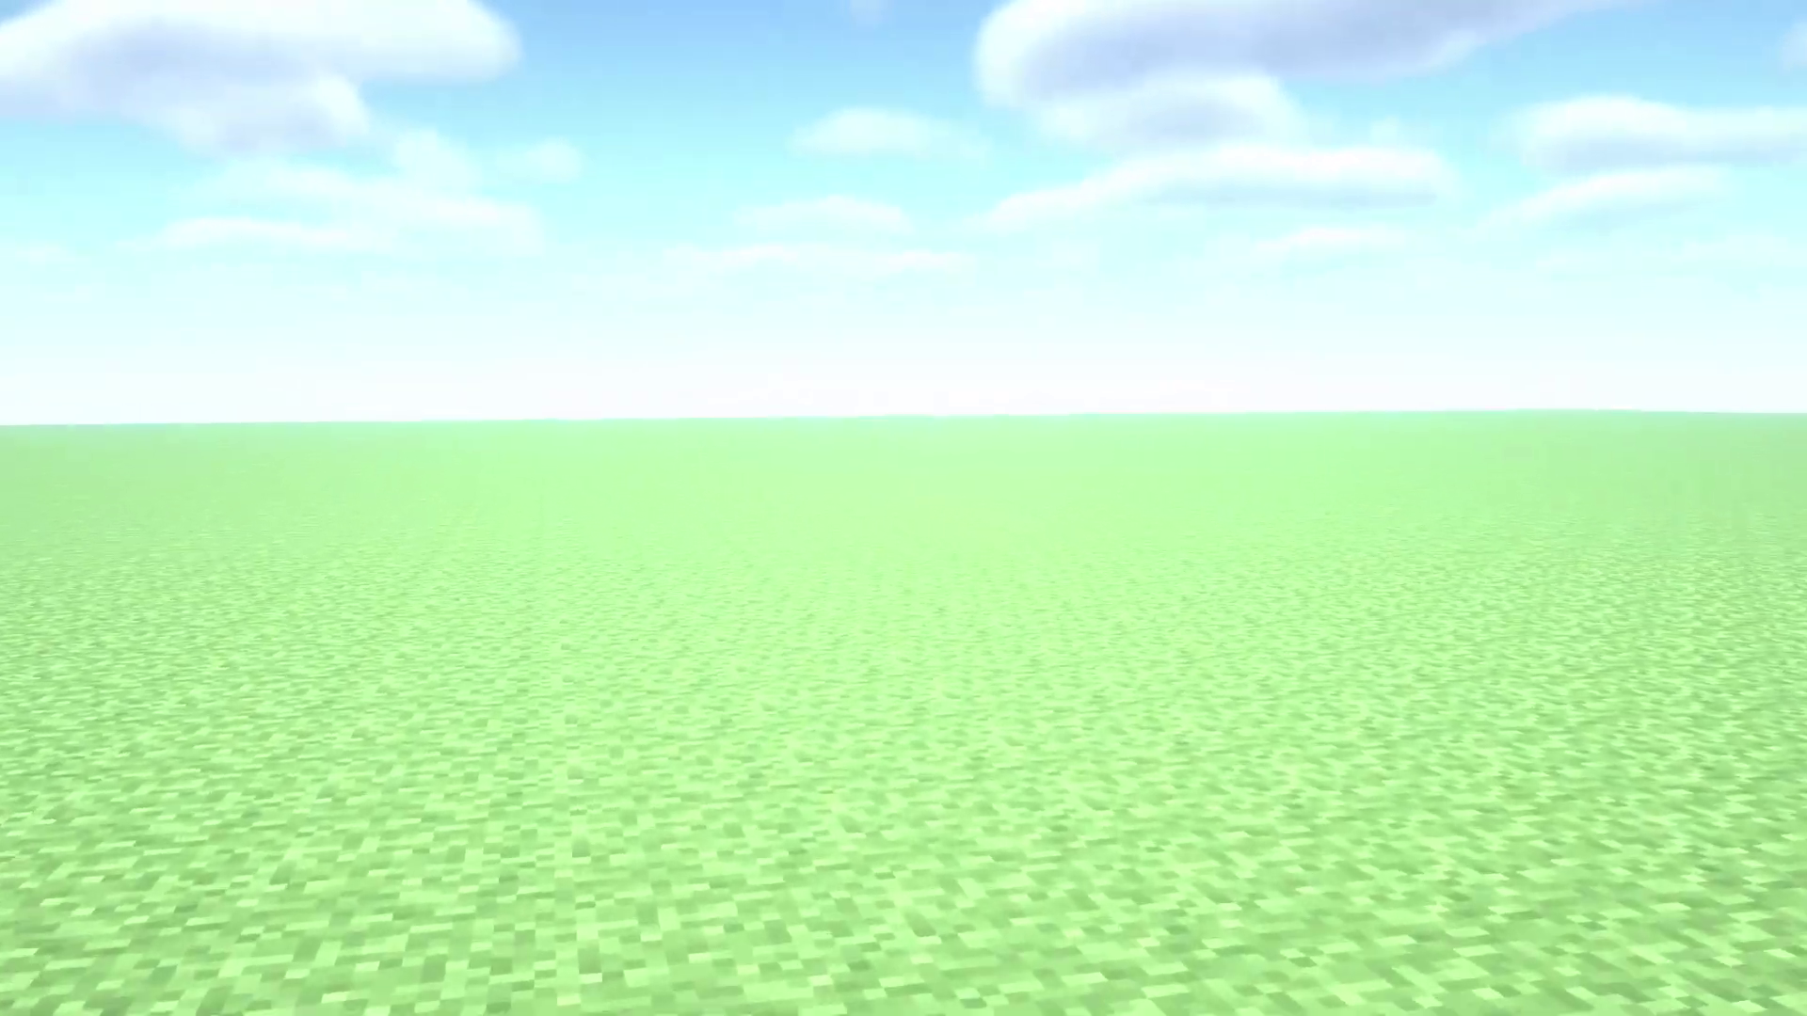
Page through the Minecraft creative inventory, then return to the Vanilla Tweaks homepage.
{"action": "key", "text": "e"}
{"action": "left_click", "coordinate": [788, 626]}
{"action": "left_click", "coordinate": [787, 626]}
{"action": "left_click", "coordinate": [787, 626]}
{"action": "left_click", "coordinate": [788, 625]}
{"action": "left_click", "coordinate": [787, 626]}
{"action": "left_click", "coordinate": [788, 626]}
{"action": "left_click", "coordinate": [788, 625]}
{"action": "left_click", "coordinate": [687, 626]}
{"action": "left_click", "coordinate": [687, 626]}
{"action": "left_click", "coordinate": [687, 625]}
{"action": "left_click", "coordinate": [686, 626]}
{"action": "left_click", "coordinate": [687, 625]}
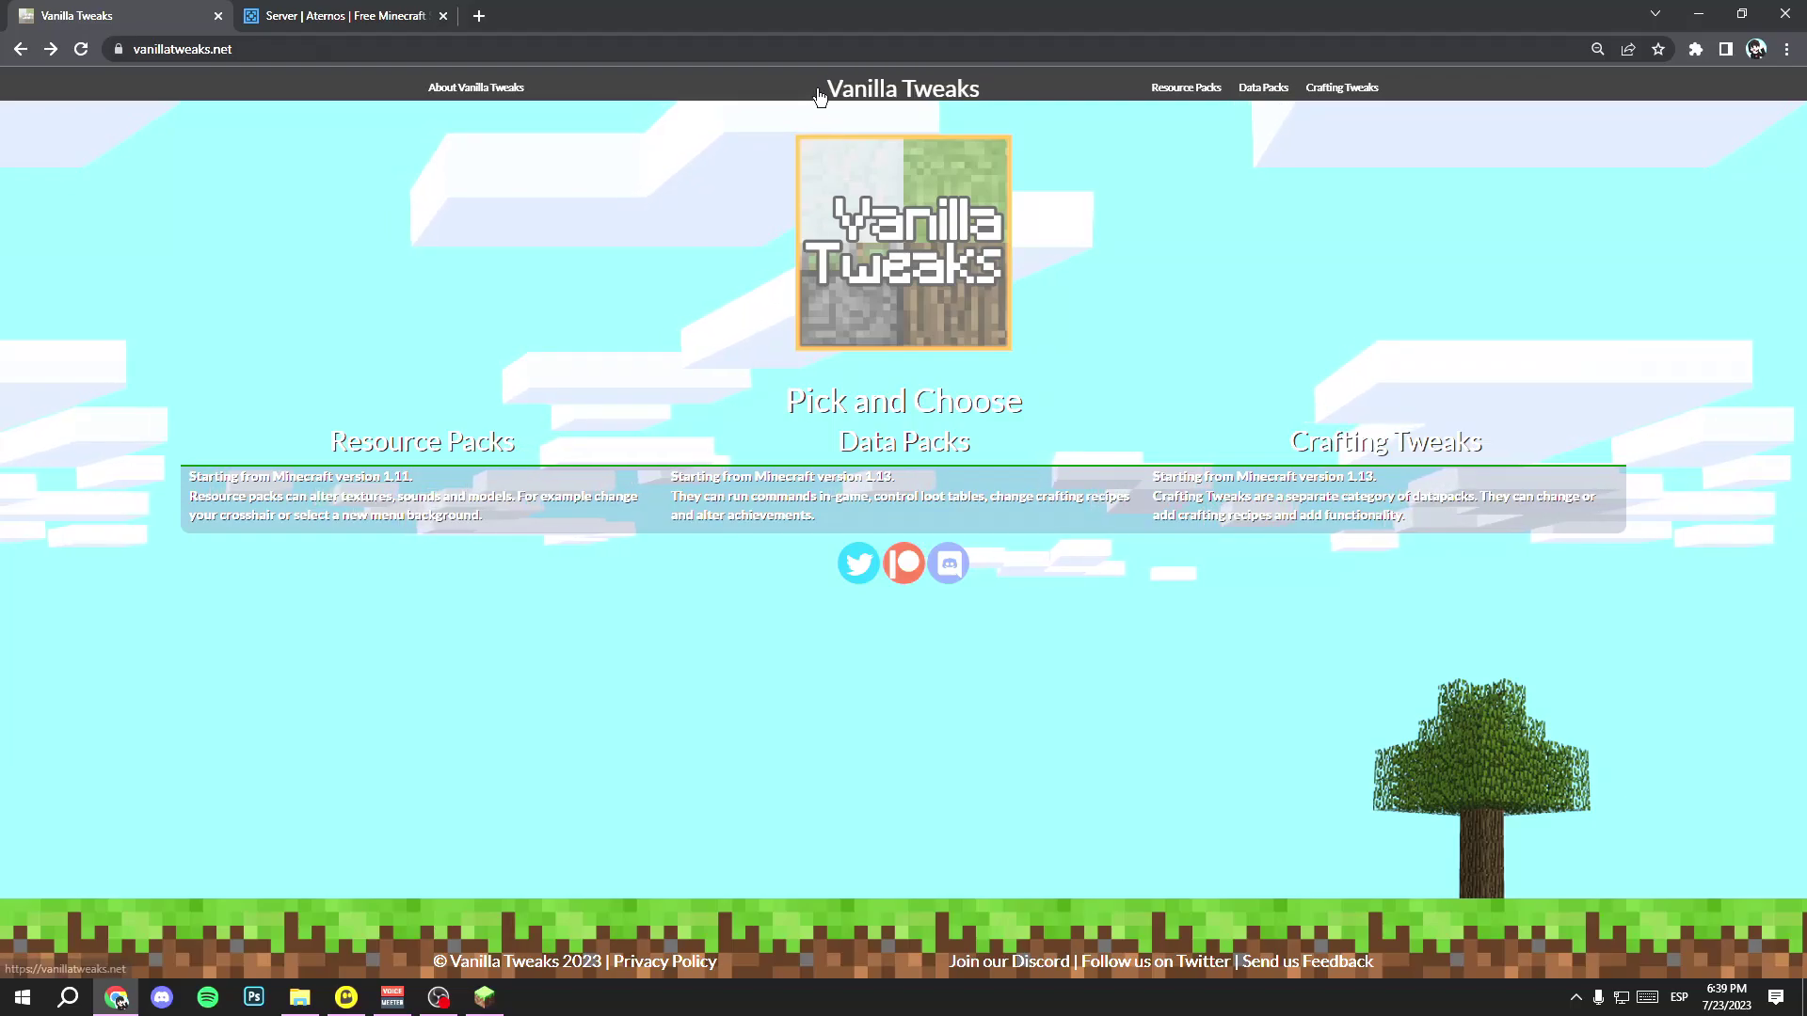
{"action": "left_click_drag", "start_coordinate": [828, 87], "coordinate": [597, 81]}
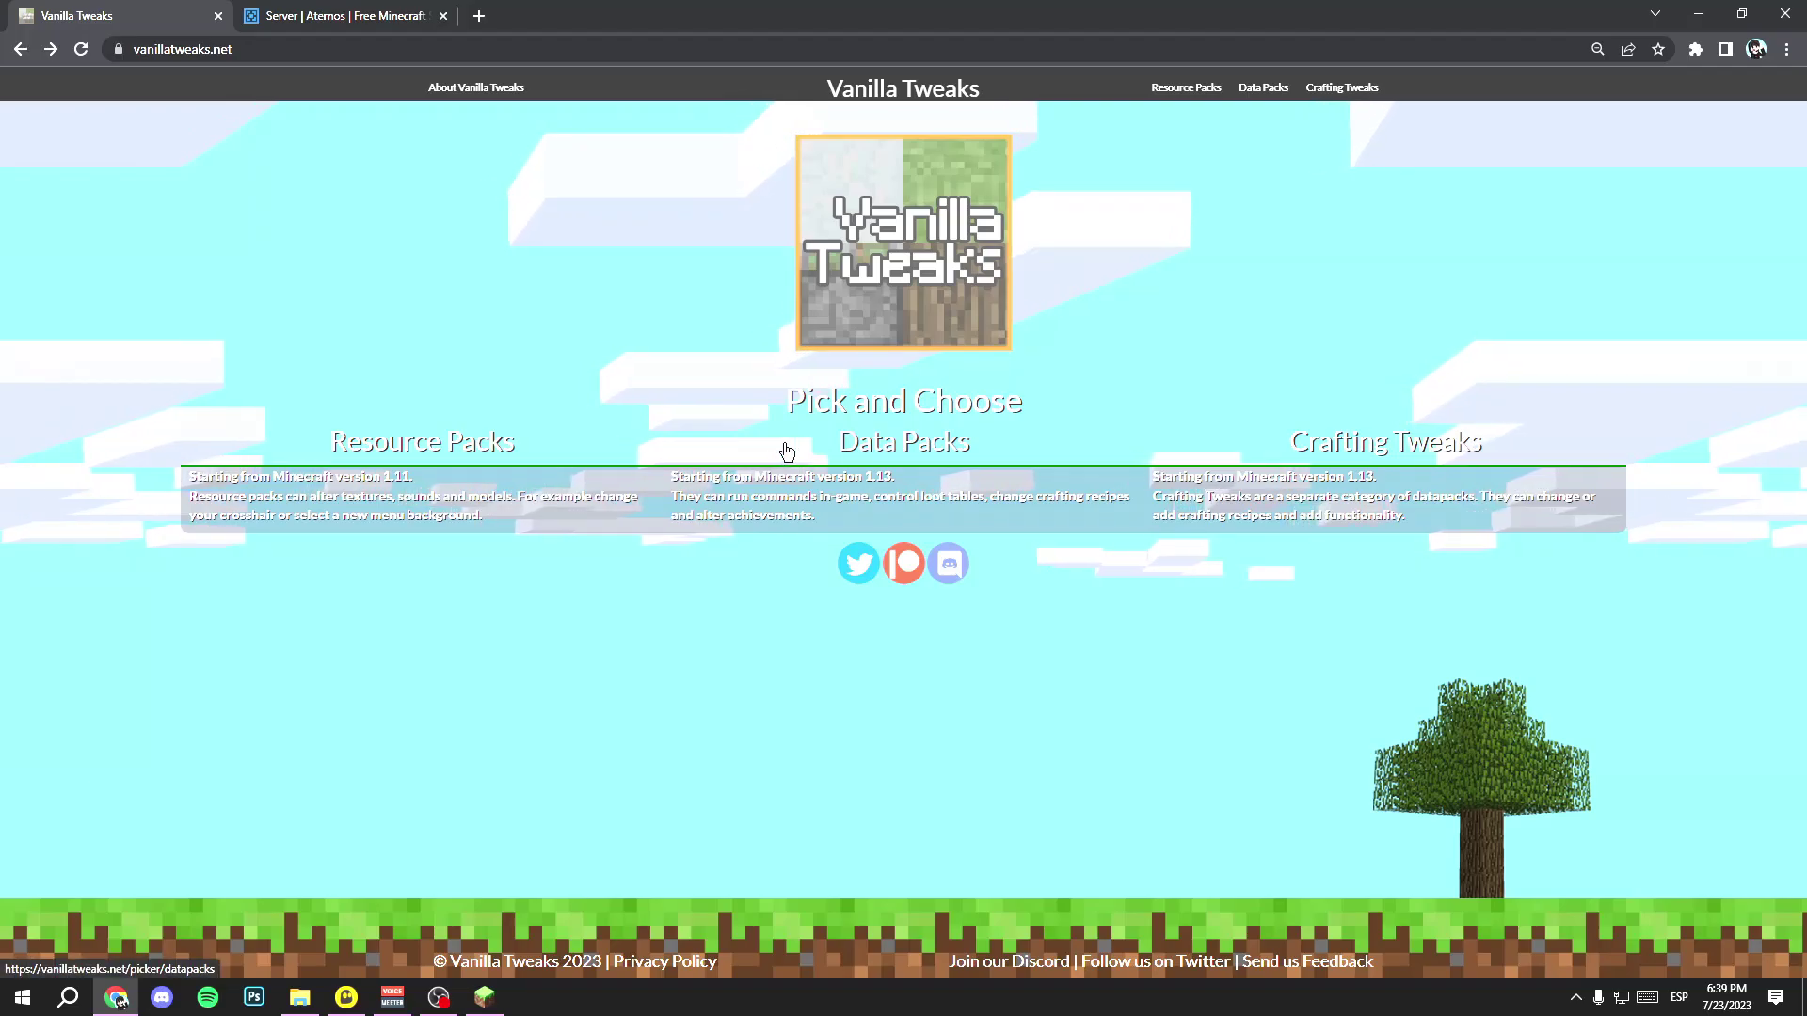
Open the Data Packs picker and select Unlock All Recipes, Multiplayer Sleep and Classic Fishing Loot.
{"action": "left_click", "coordinate": [877, 460]}
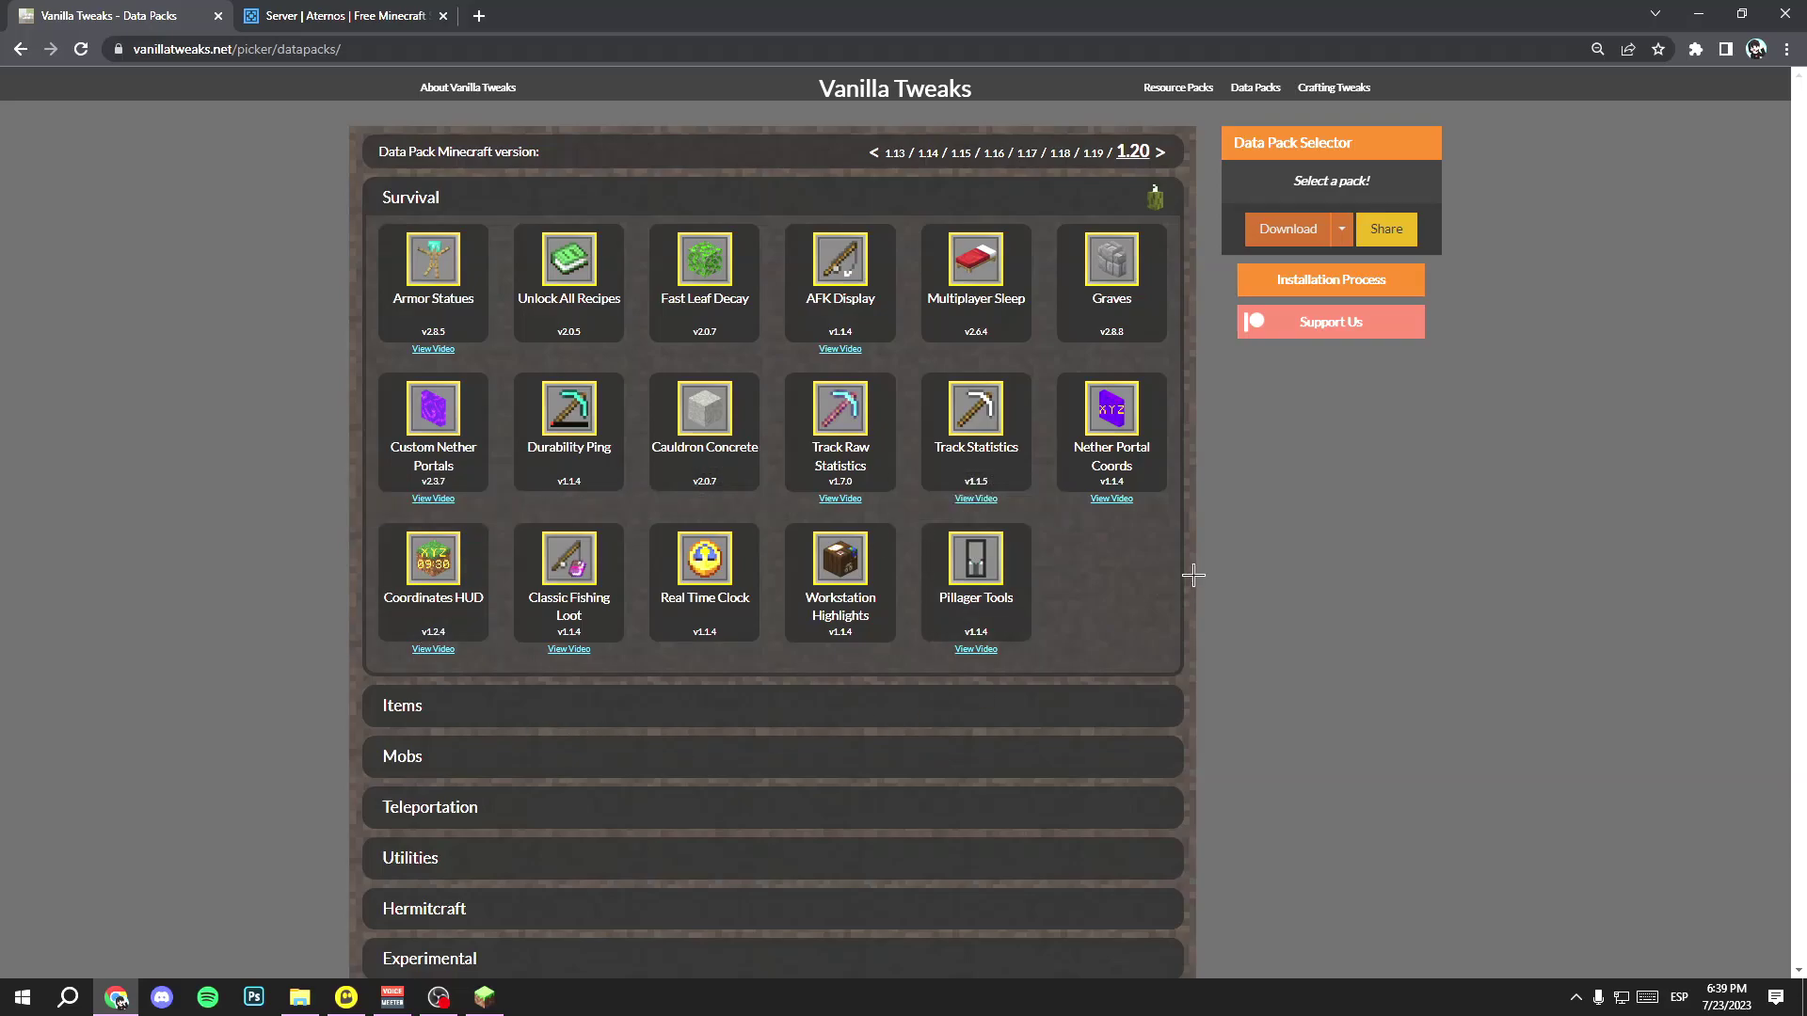
{"action": "left_click", "coordinate": [568, 268]}
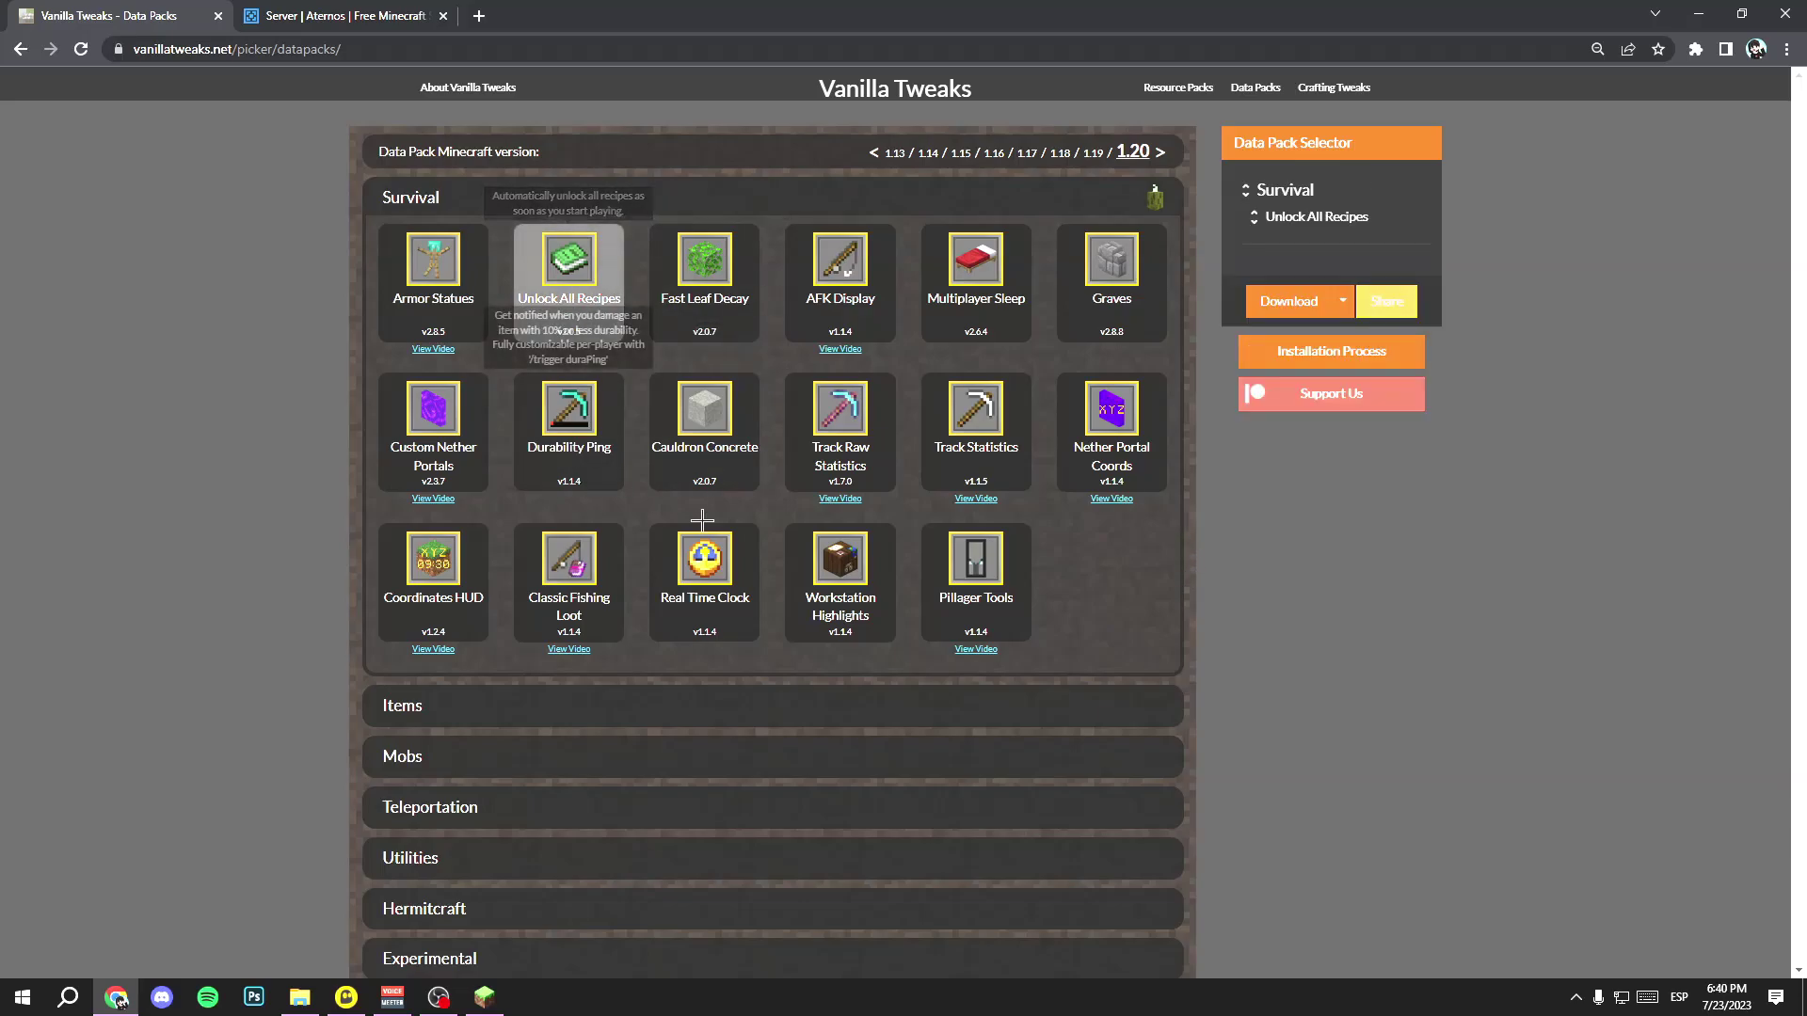
{"action": "left_click", "coordinate": [987, 299]}
{"action": "scroll", "coordinate": [560, 512], "scroll_direction": "down", "scroll_amount": 1}
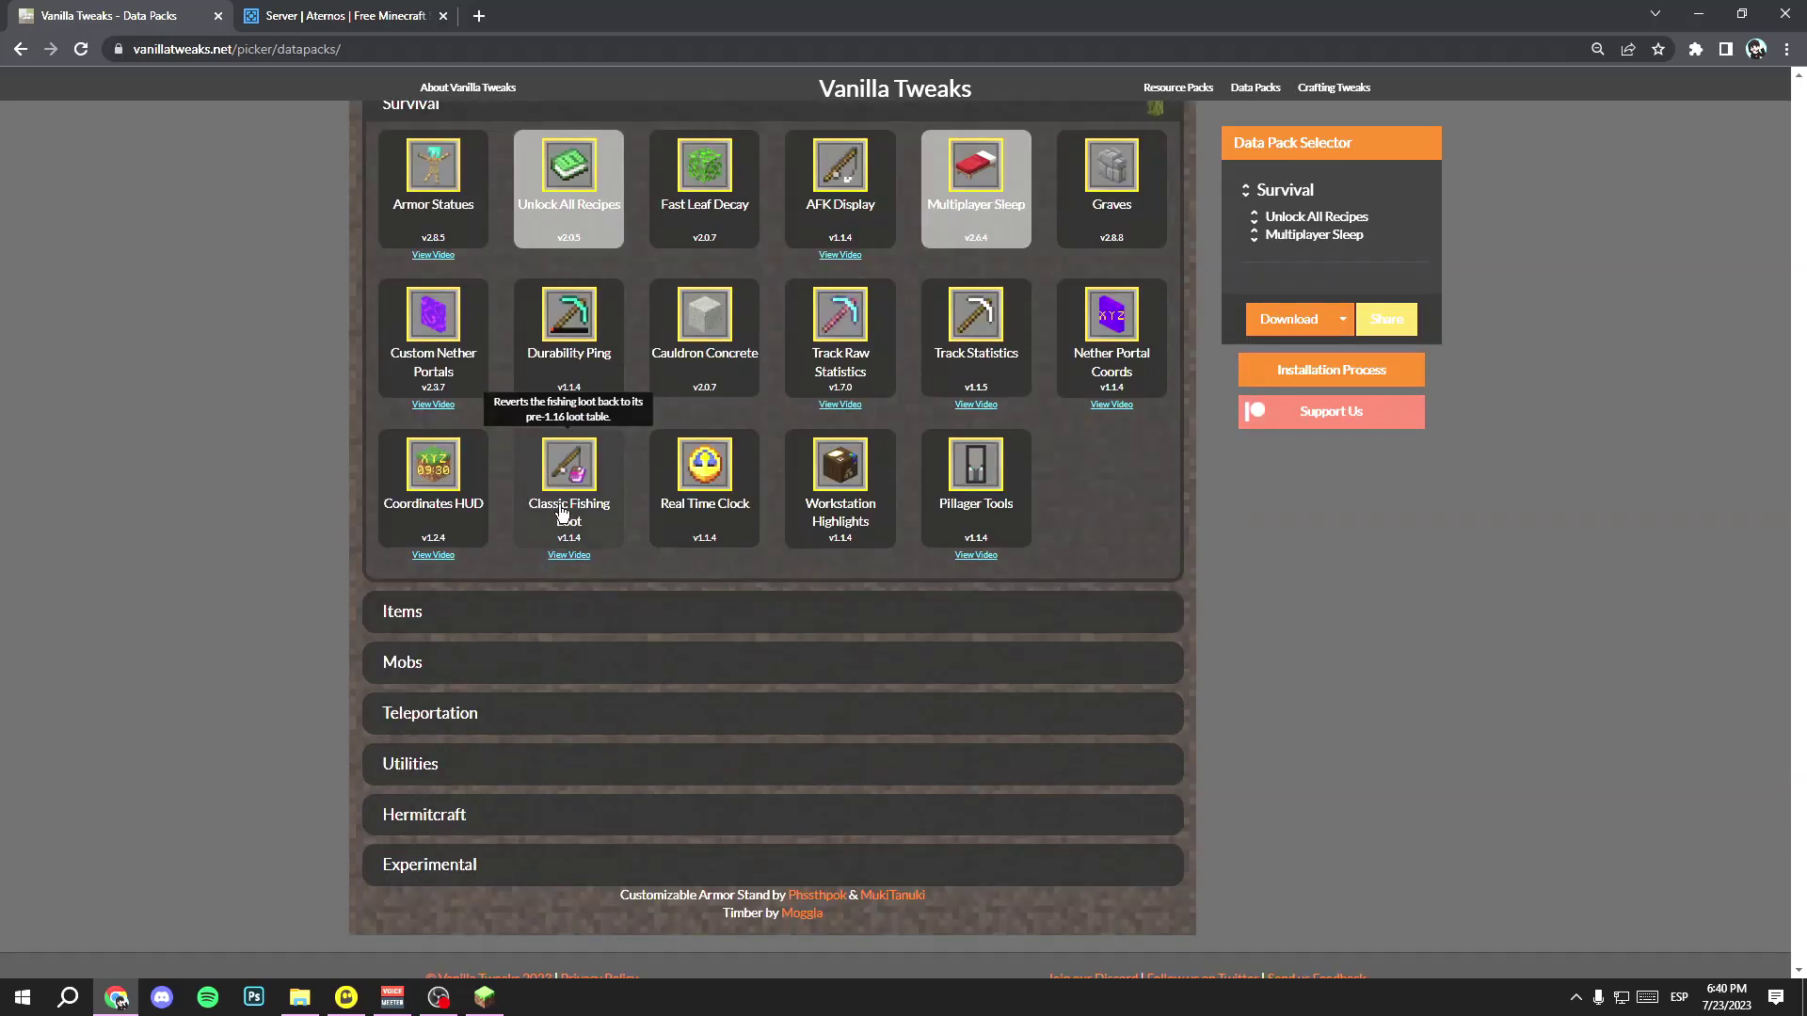
{"action": "left_click", "coordinate": [542, 522]}
Add Armored Elytra from Items, plus Larger Phantoms and Dragon Drops from Mobs.
{"action": "left_click", "coordinate": [401, 611]}
{"action": "scroll", "coordinate": [564, 621], "scroll_direction": "down", "scroll_amount": 1}
{"action": "left_click", "coordinate": [704, 593]}
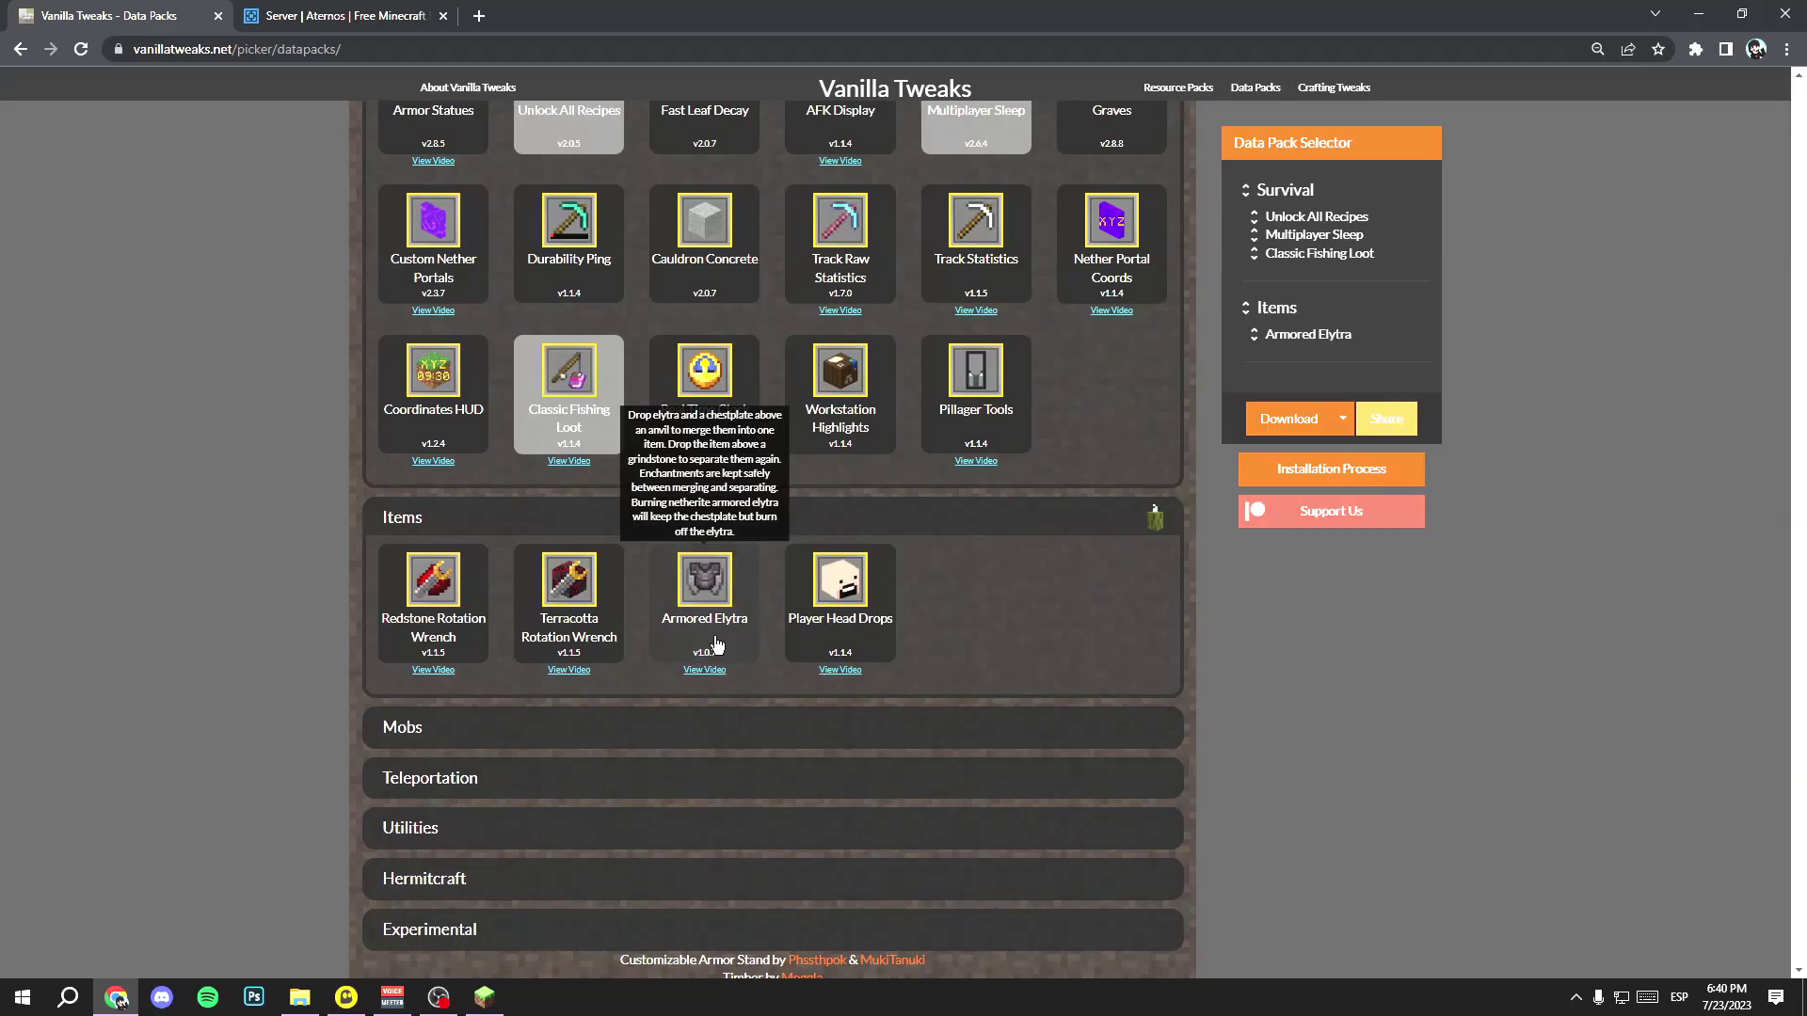
{"action": "left_click", "coordinate": [455, 750]}
{"action": "scroll", "coordinate": [450, 612], "scroll_direction": "down", "scroll_amount": 4}
{"action": "left_click", "coordinate": [448, 607]}
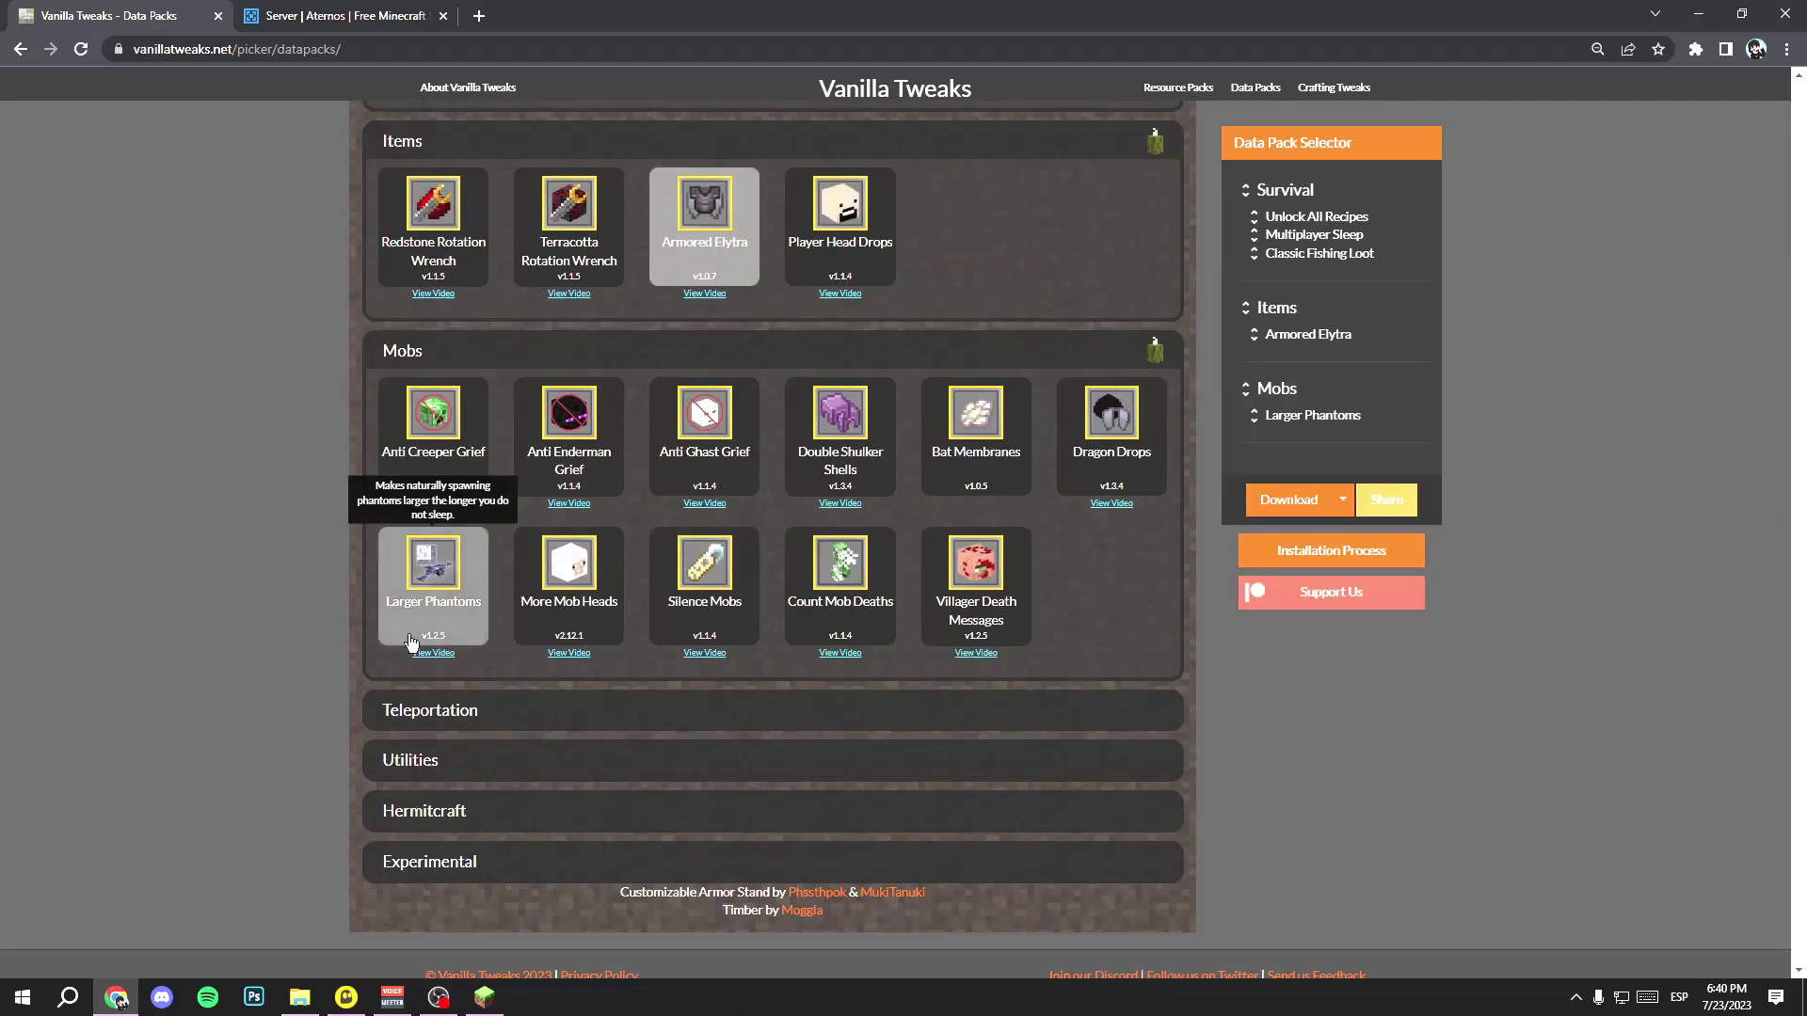
{"action": "left_click", "coordinate": [1129, 475]}
{"action": "scroll", "coordinate": [291, 758], "scroll_direction": "up", "scroll_amount": 6}
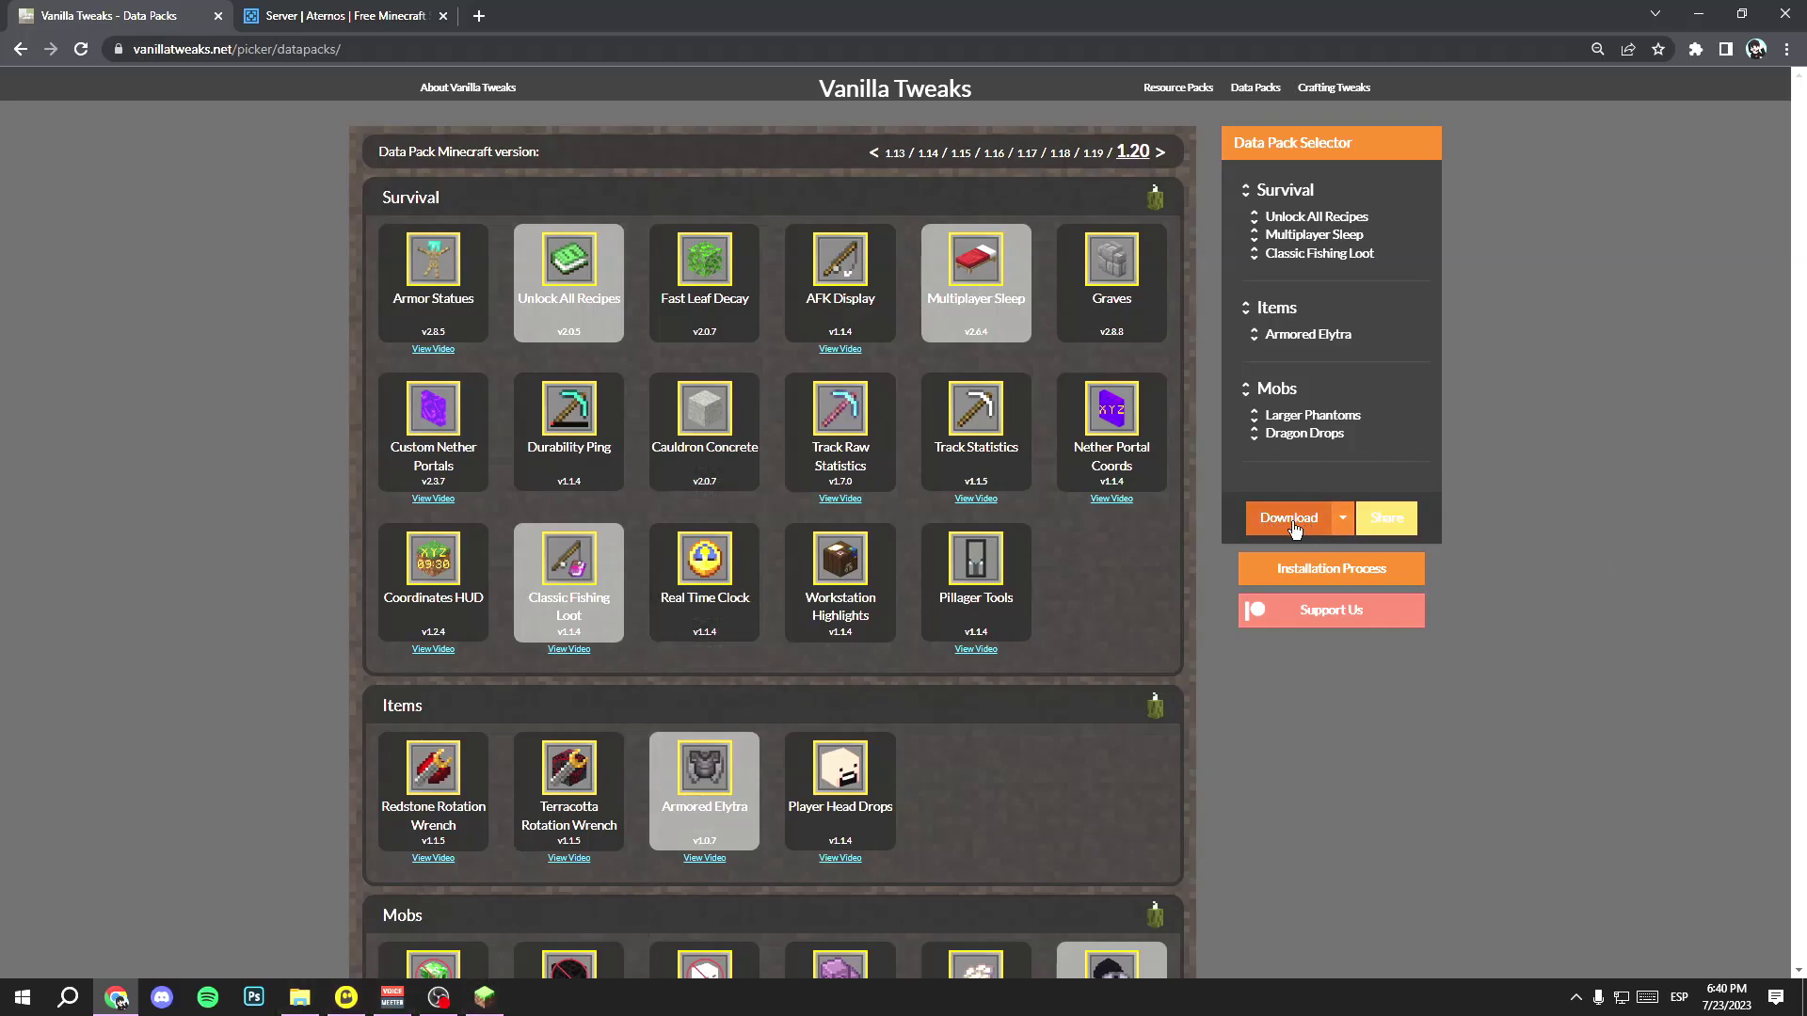
Download the six selected 1.20 data packs as one zip via Direct Download.
{"action": "left_click", "coordinate": [1345, 525]}
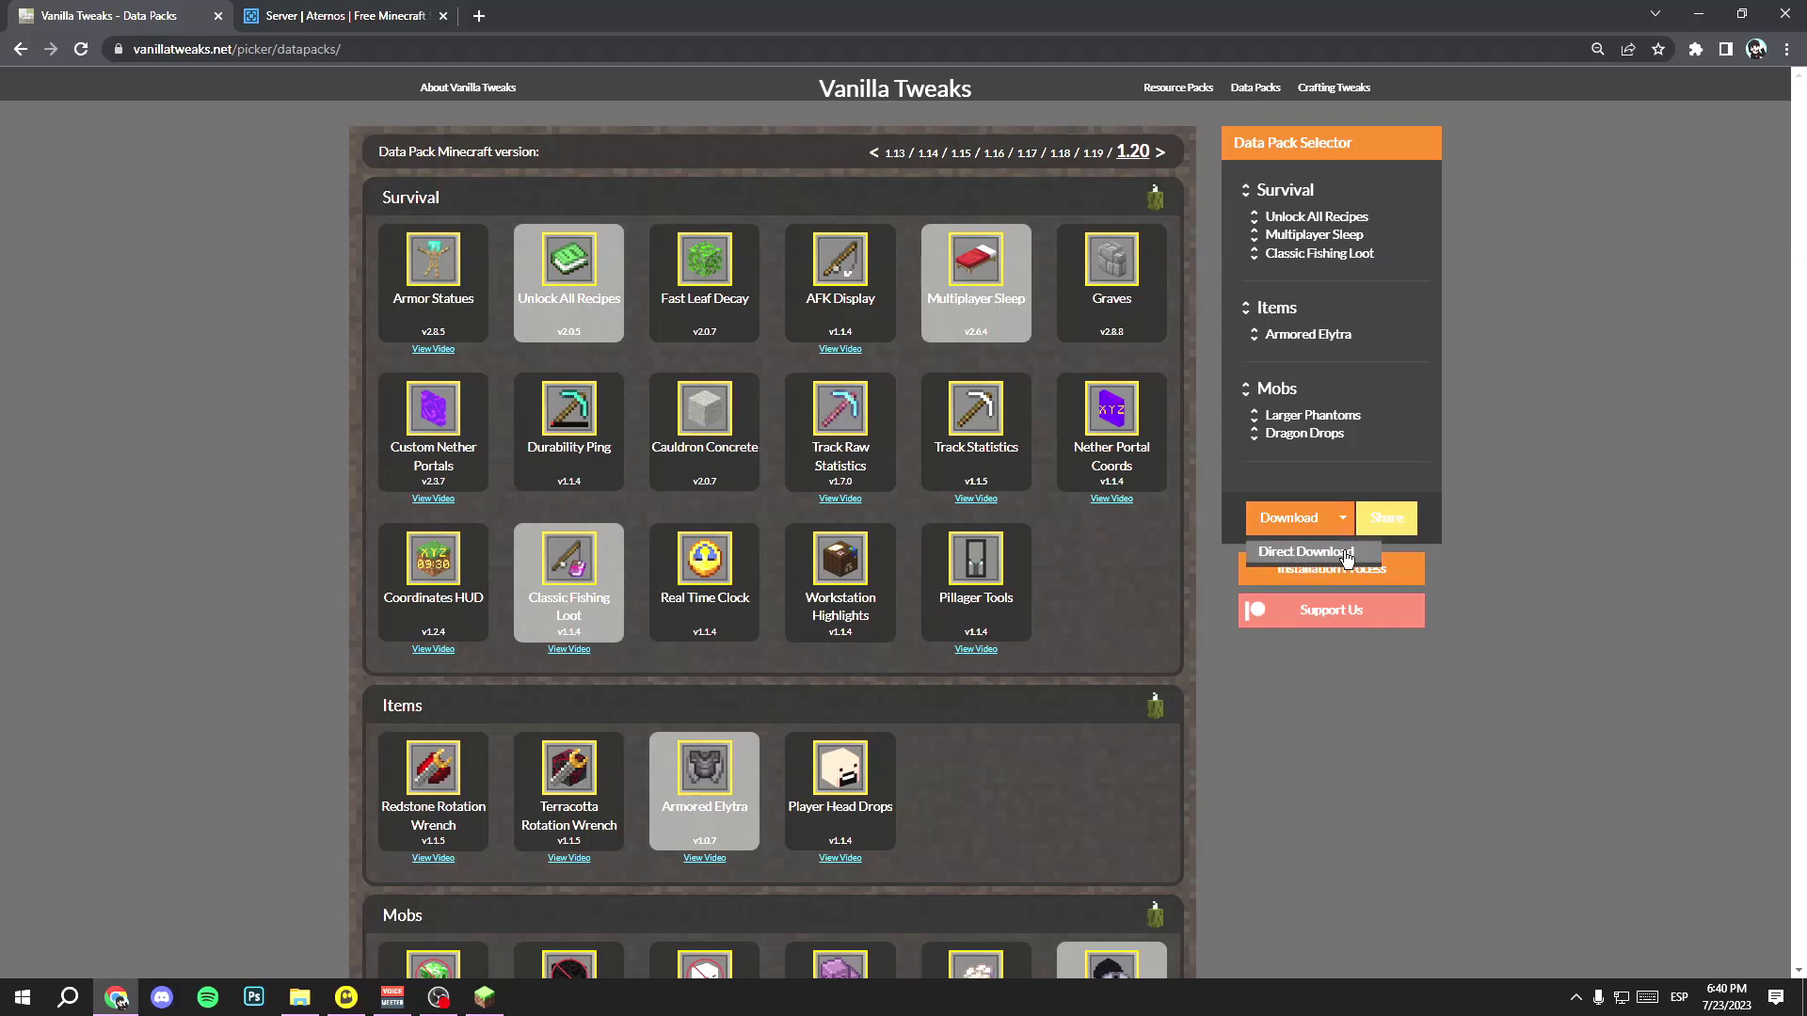
{"action": "left_click", "coordinate": [1348, 558]}
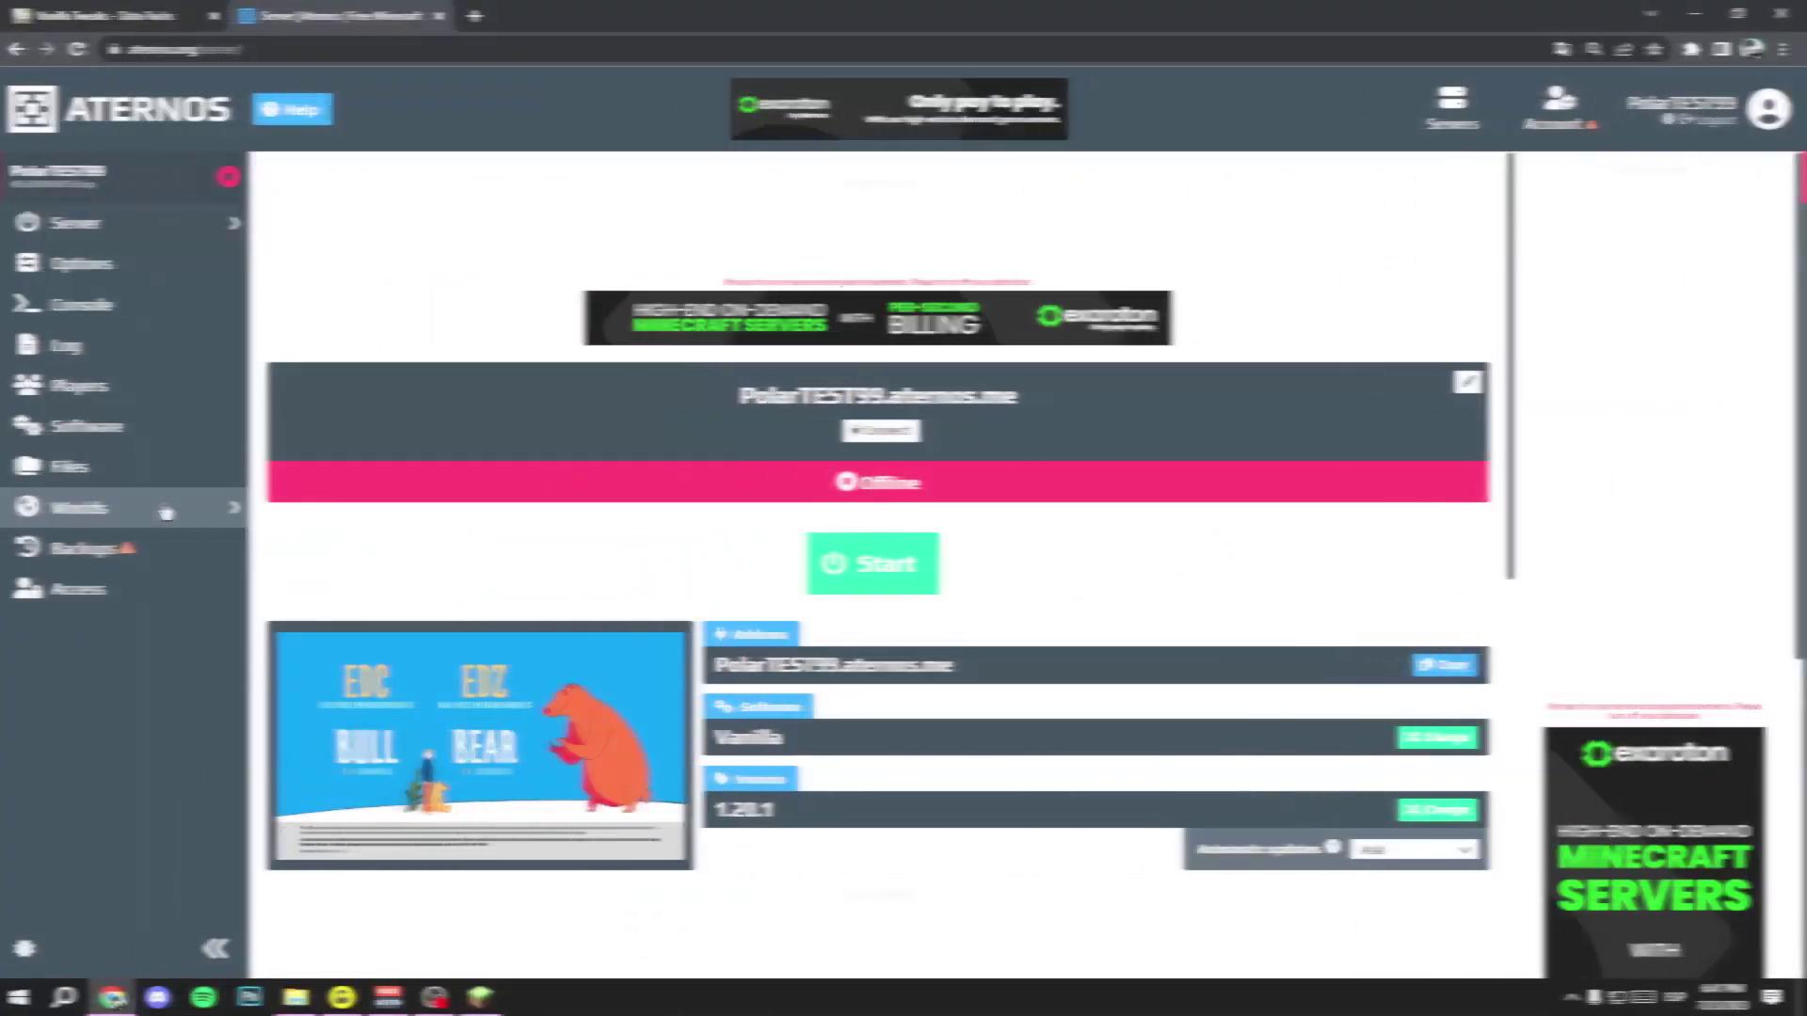
Open the Aternos world's files at its datapacks folder and bring up the Downloads window.
{"action": "left_click", "coordinate": [162, 509]}
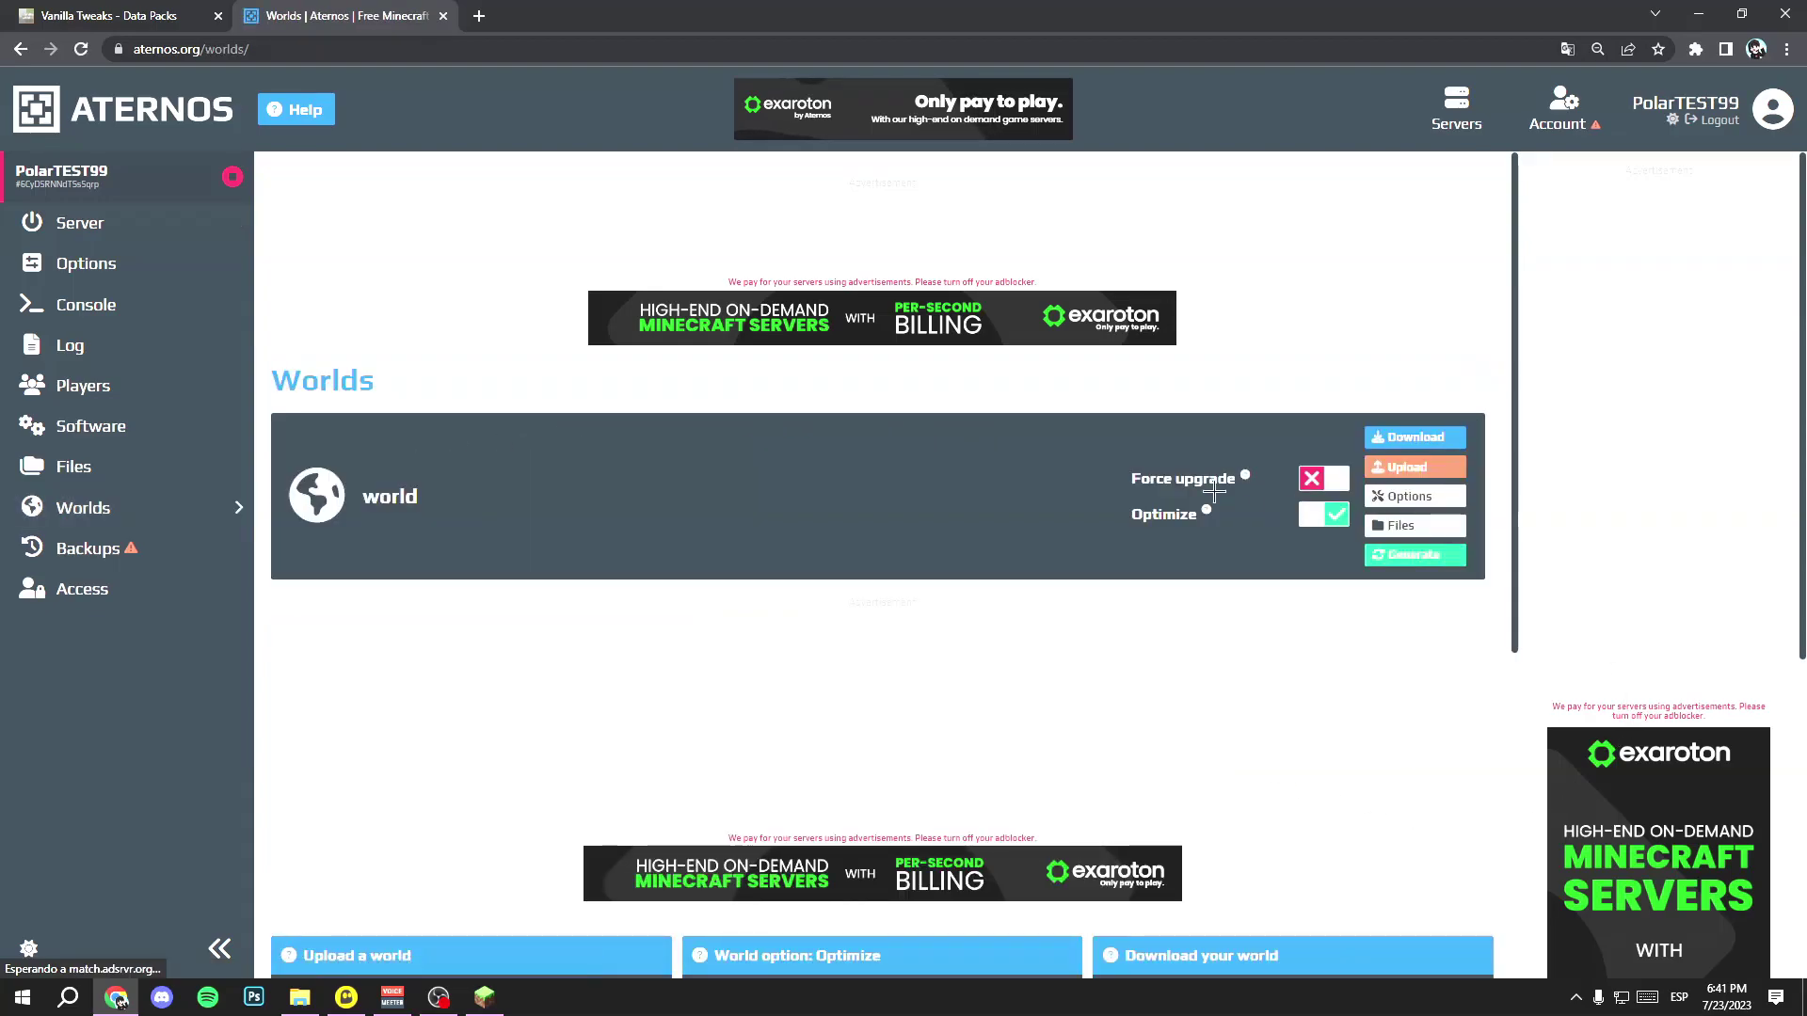
{"action": "left_click", "coordinate": [1412, 533]}
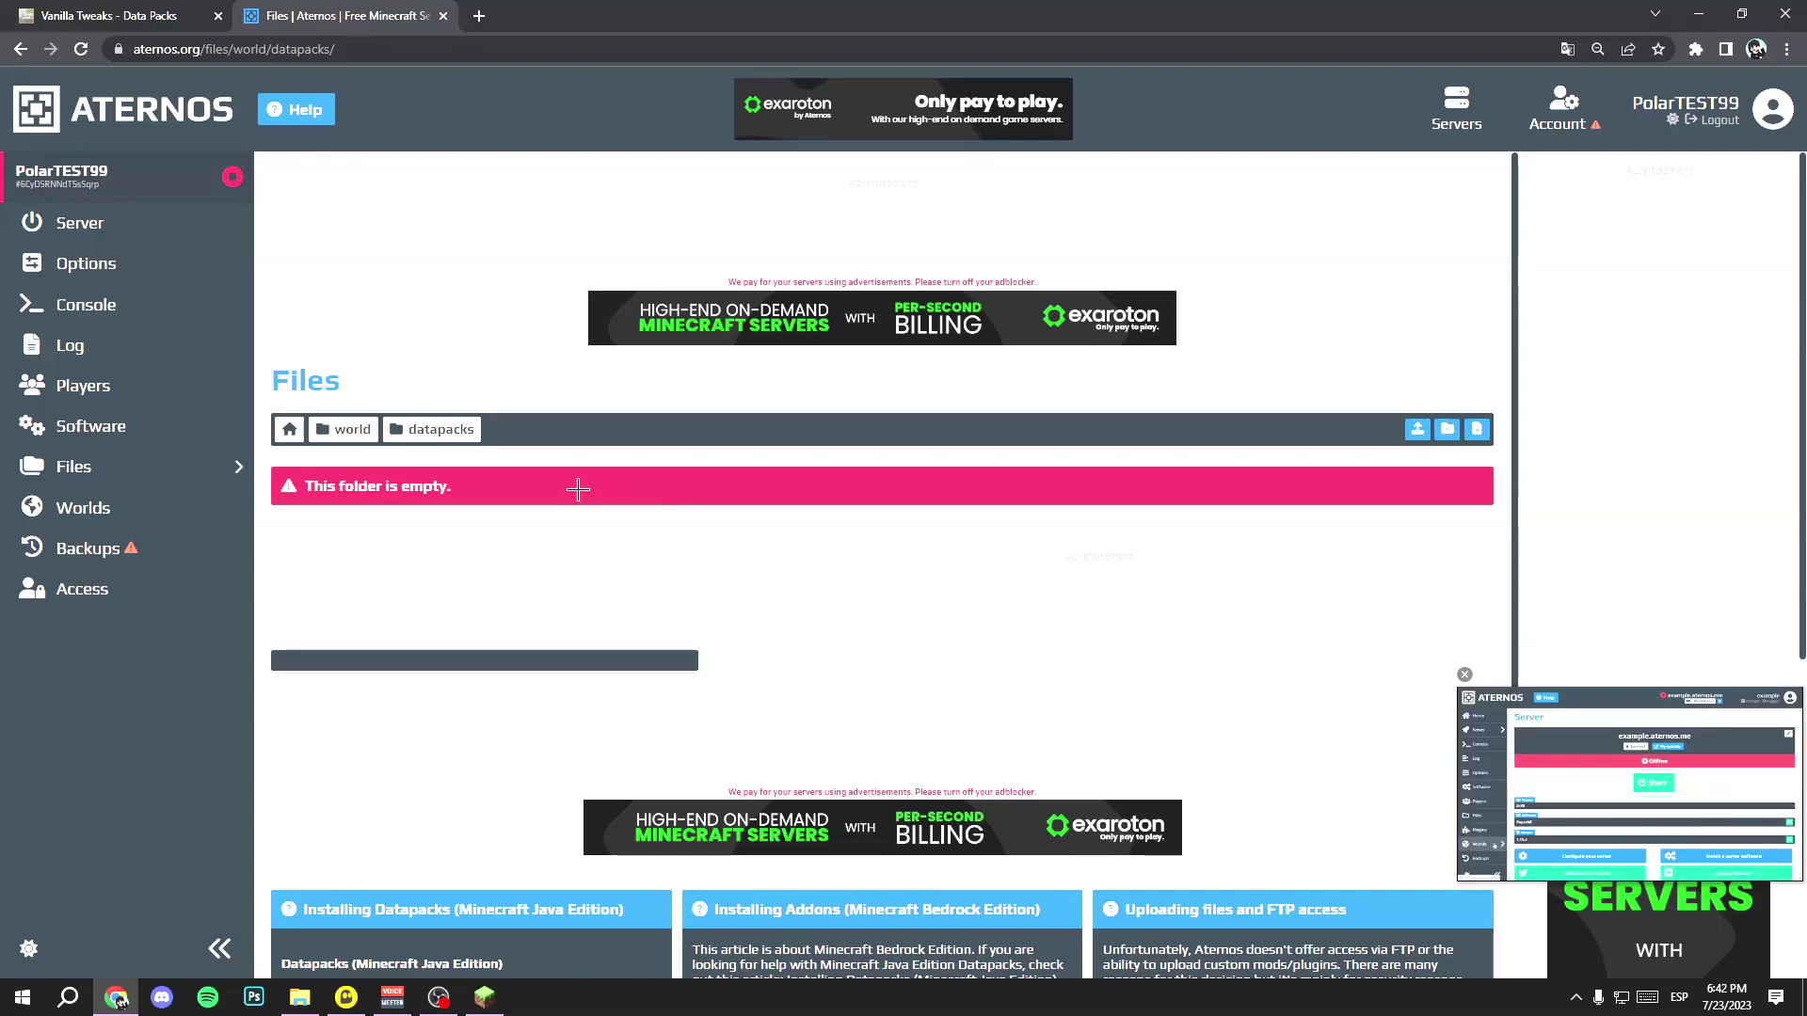
{"action": "key", "text": "alt+Tab"}
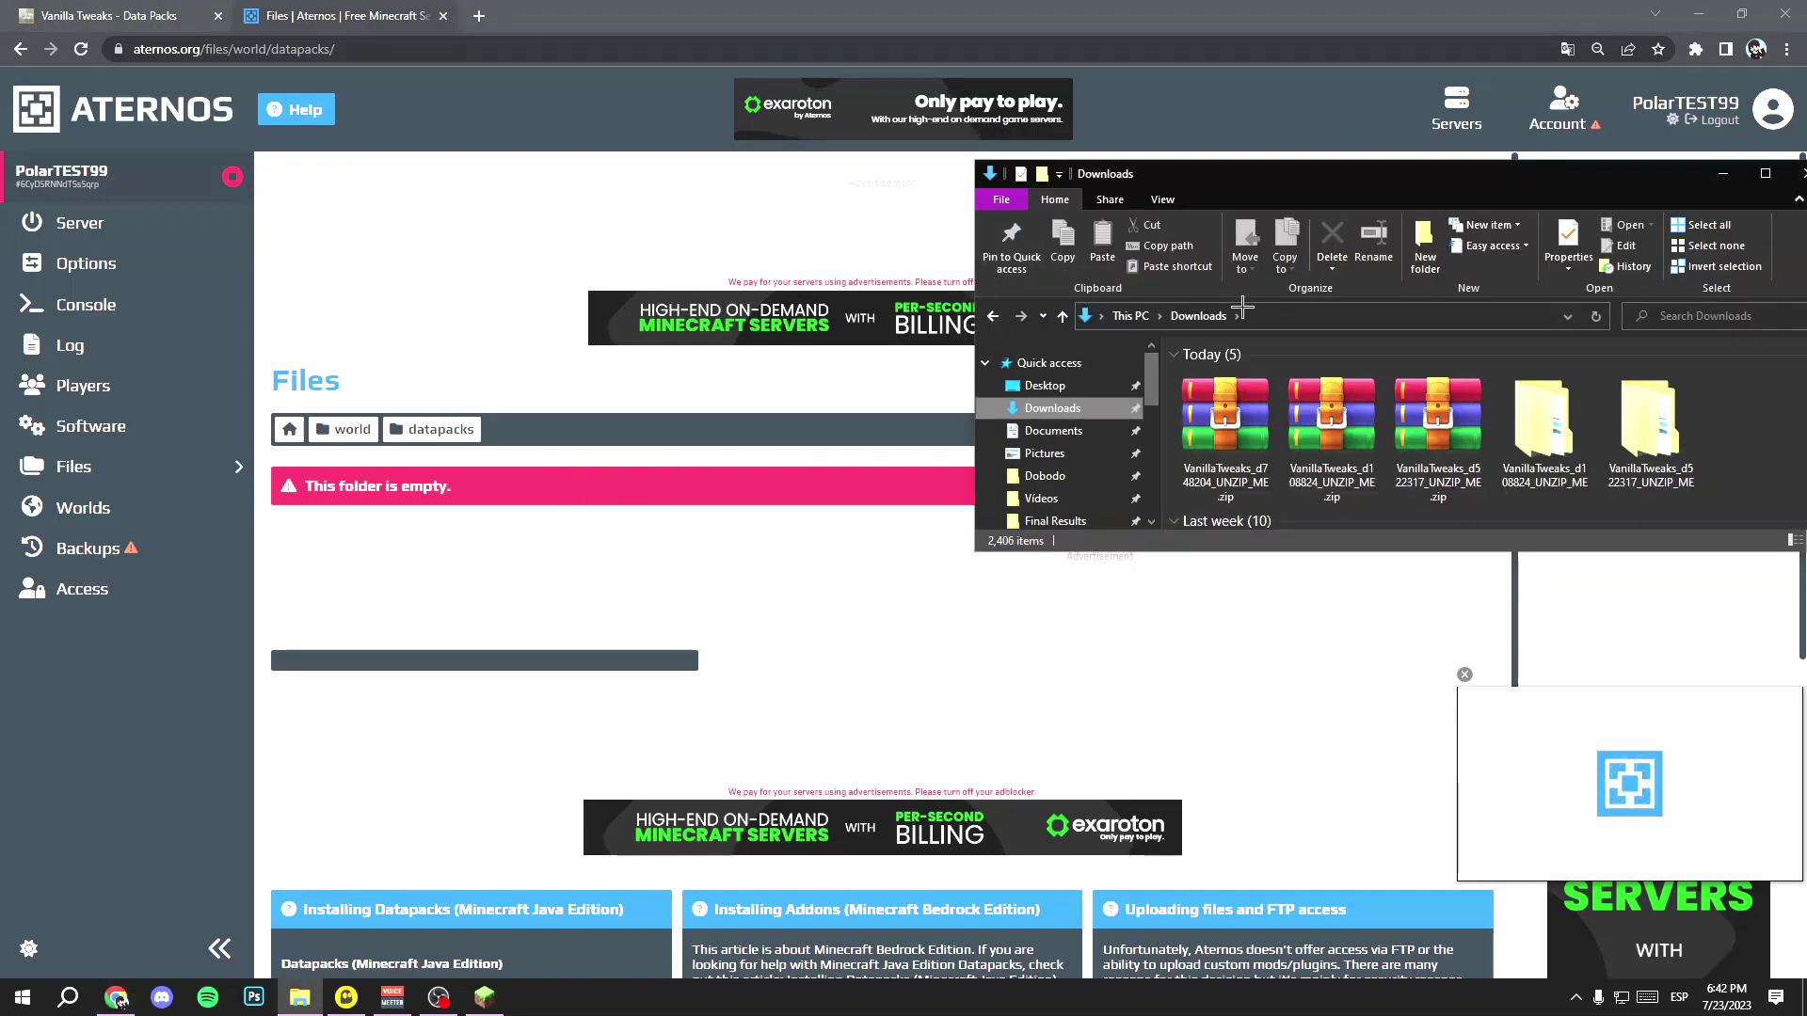
Extract the Vanilla Tweaks zip with Extraer en and open the extracted folder.
{"action": "right_click", "coordinate": [1232, 438]}
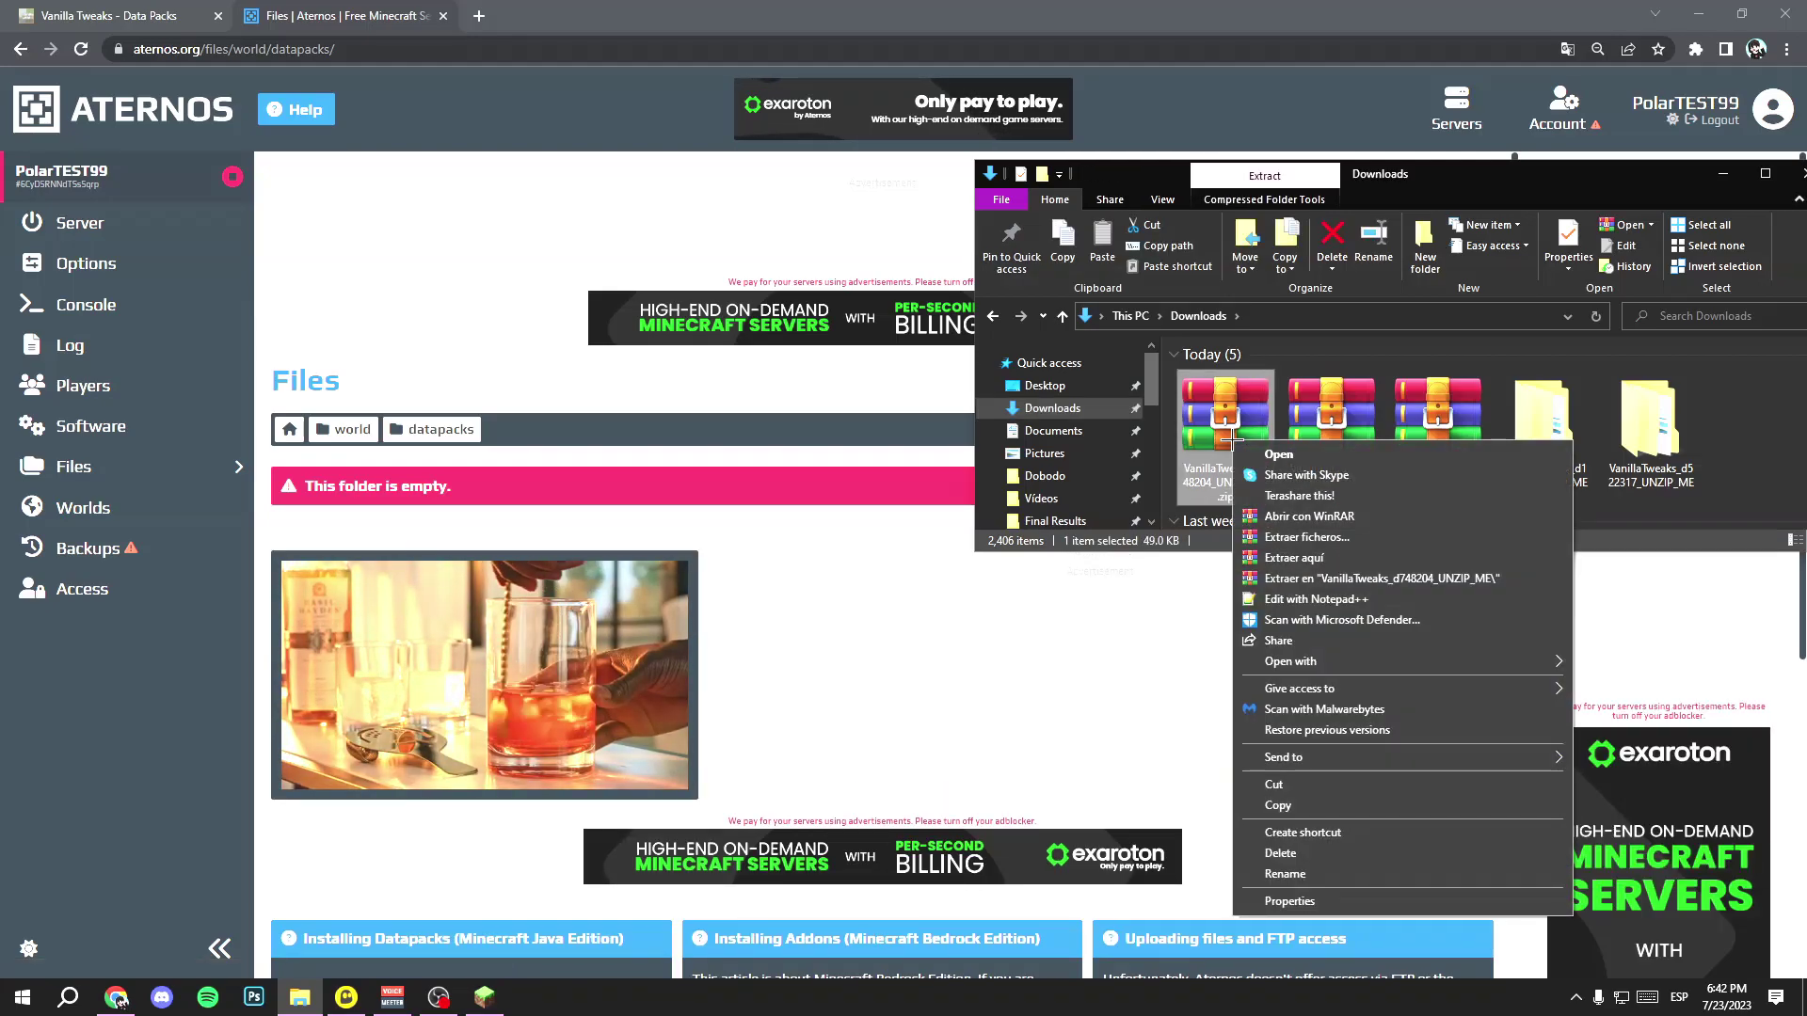
{"action": "left_click", "coordinate": [1338, 578]}
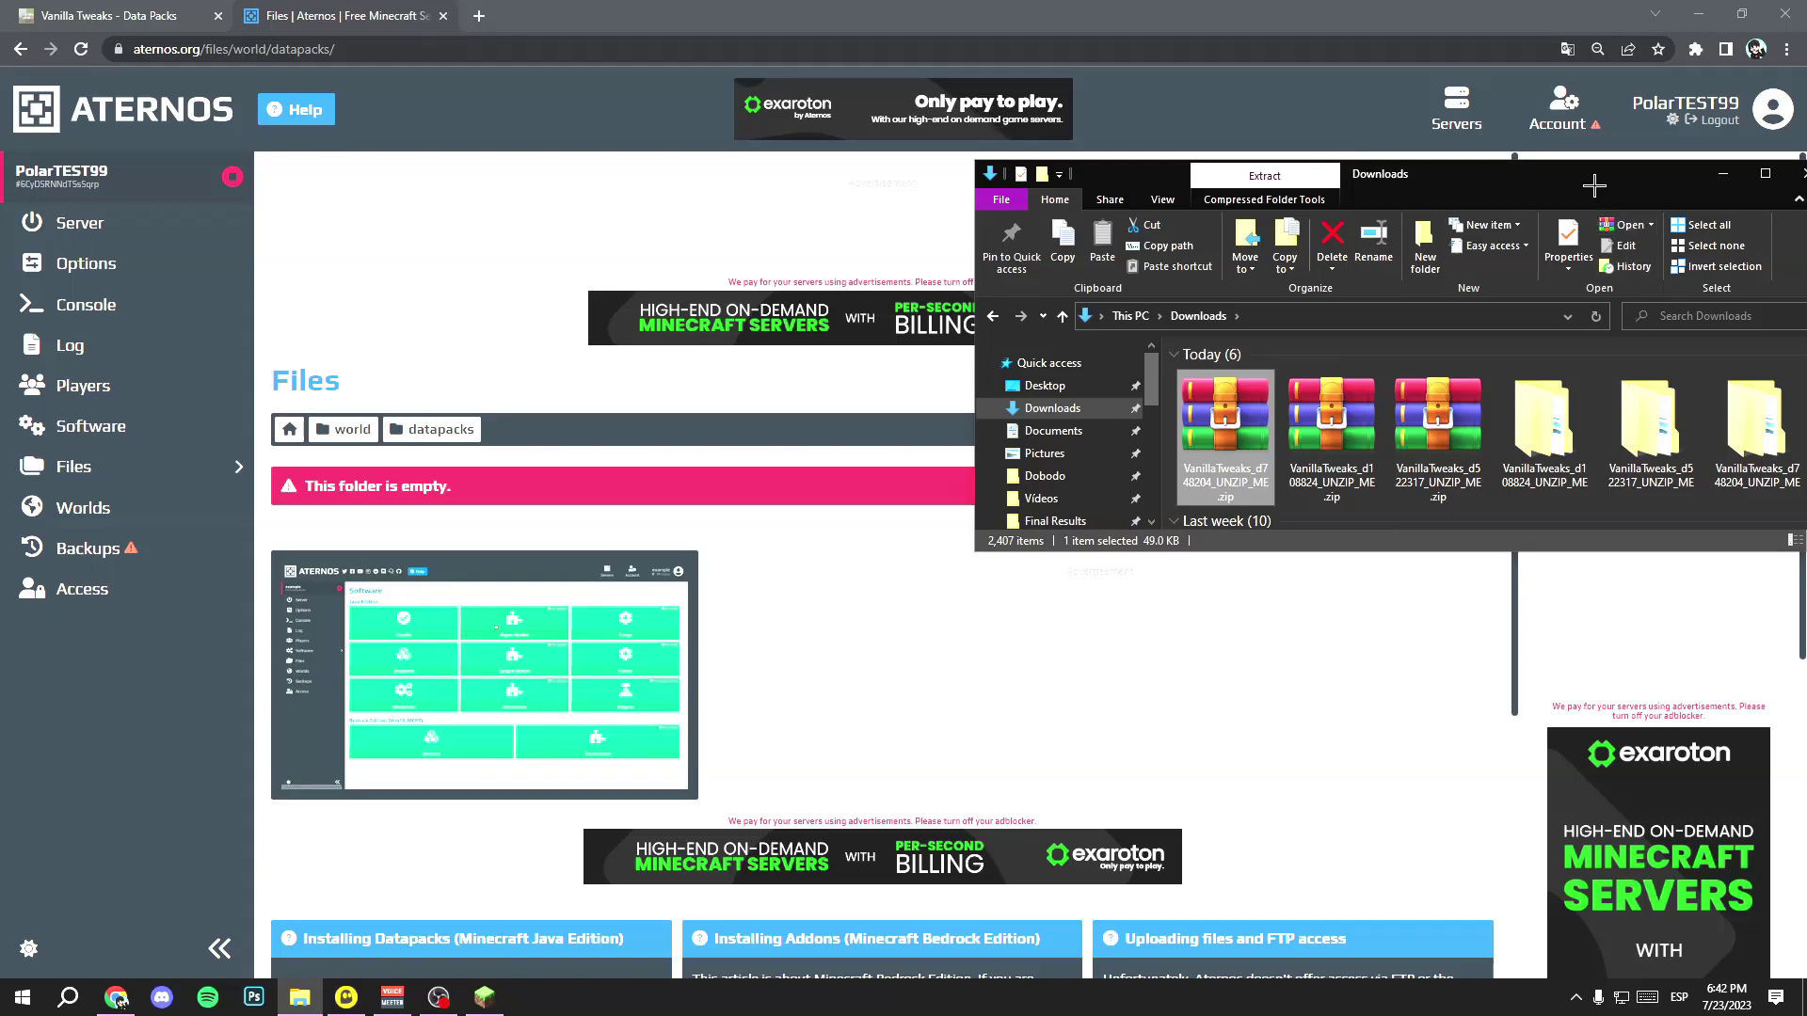
{"action": "left_click_drag", "start_coordinate": [1499, 174], "coordinate": [1285, 151]}
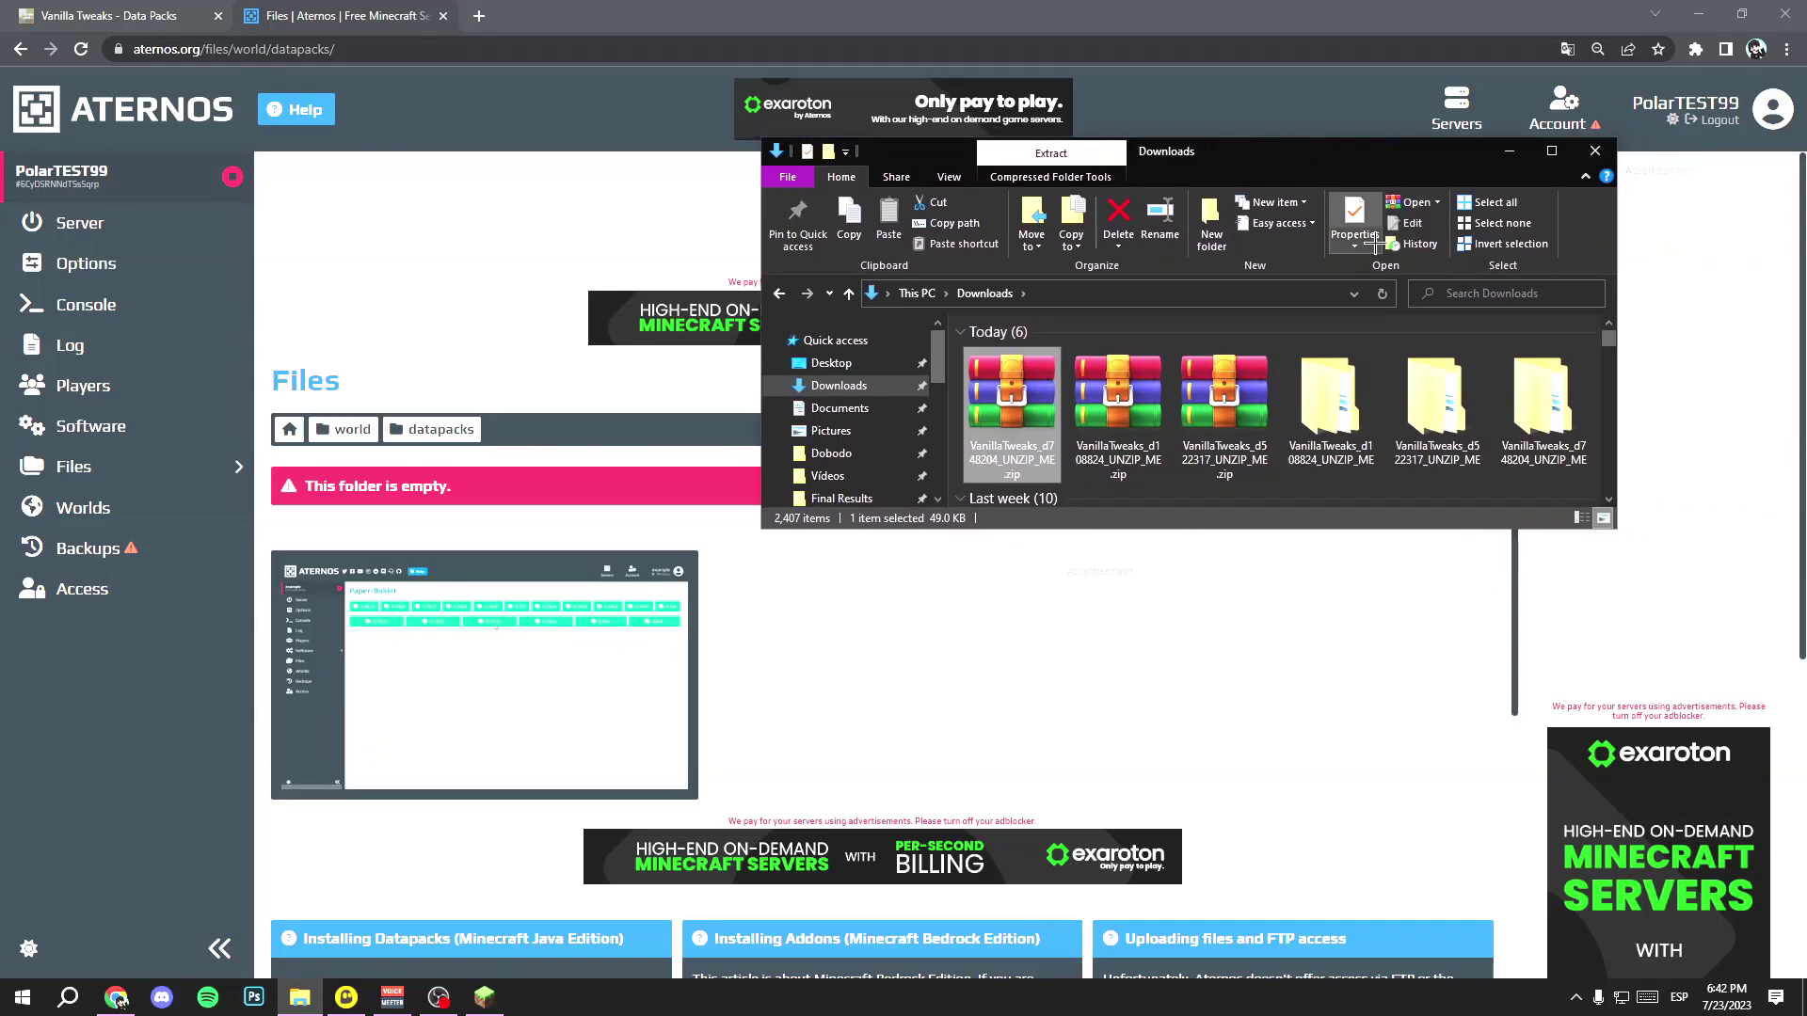
{"action": "double_click", "coordinate": [1546, 386]}
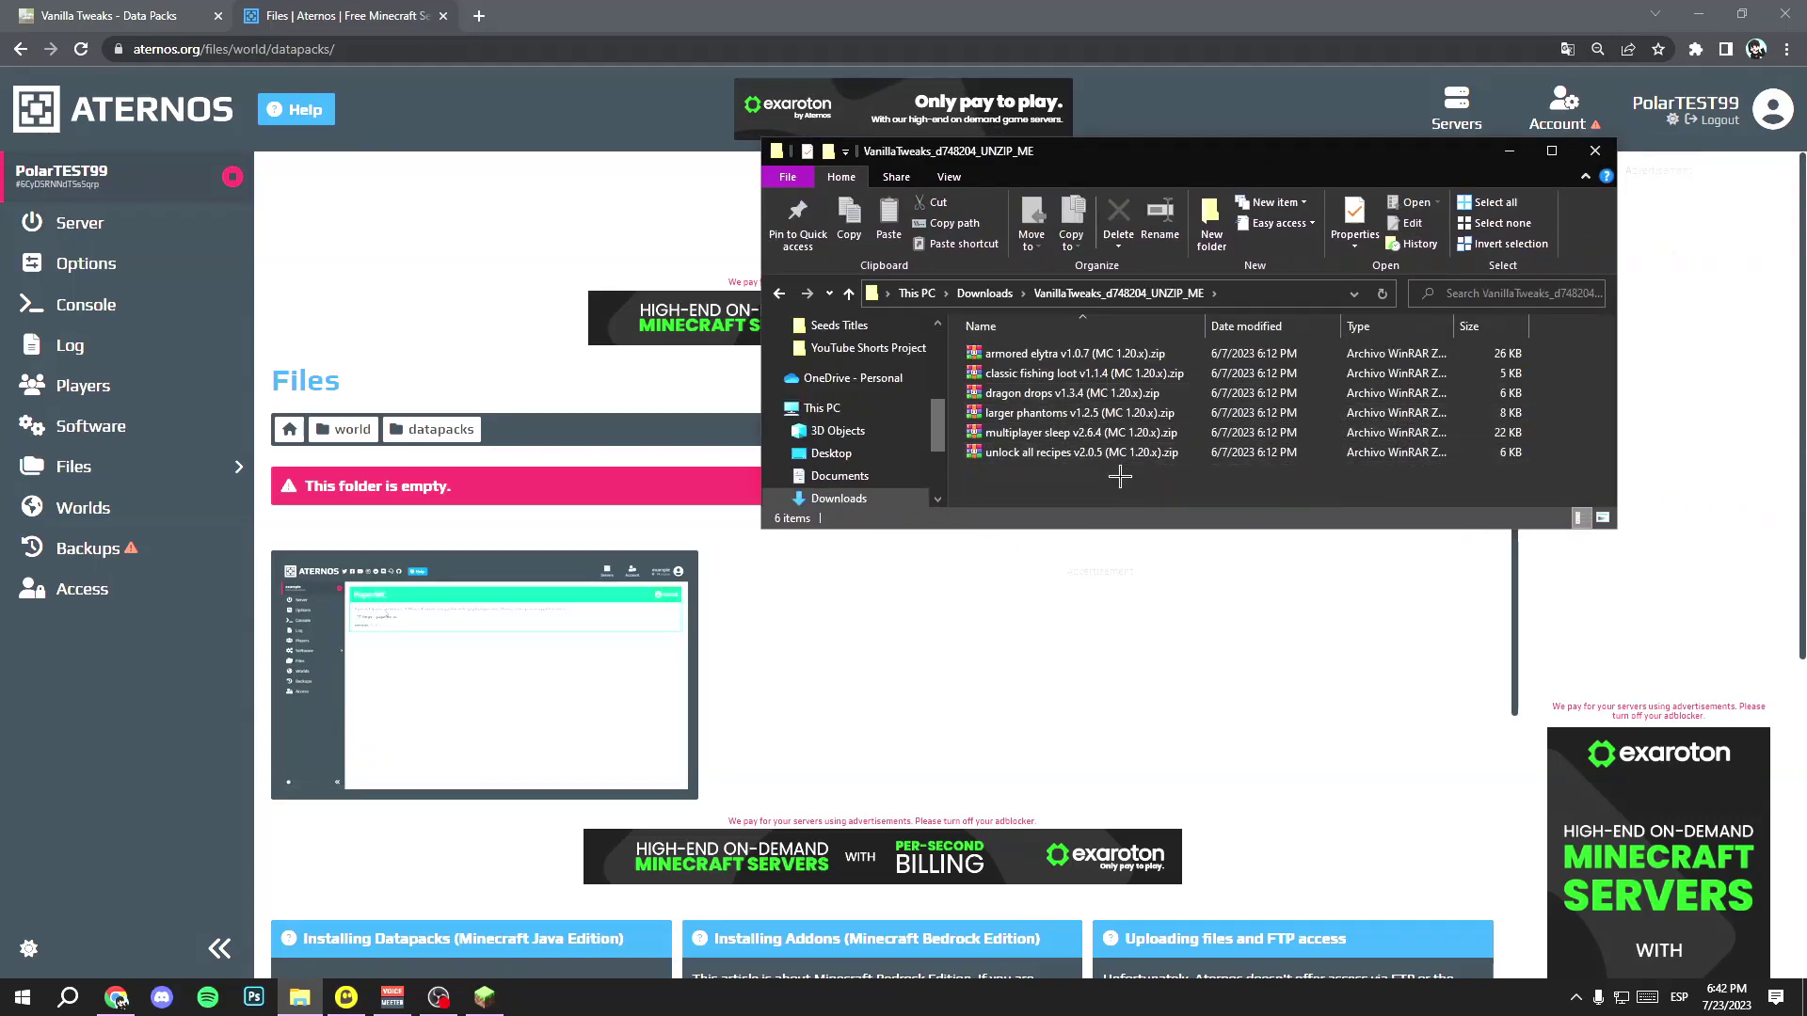
Select all six data pack zips and upload them into the Aternos datapacks folder.
{"action": "left_click_drag", "start_coordinate": [1120, 477], "coordinate": [1062, 353]}
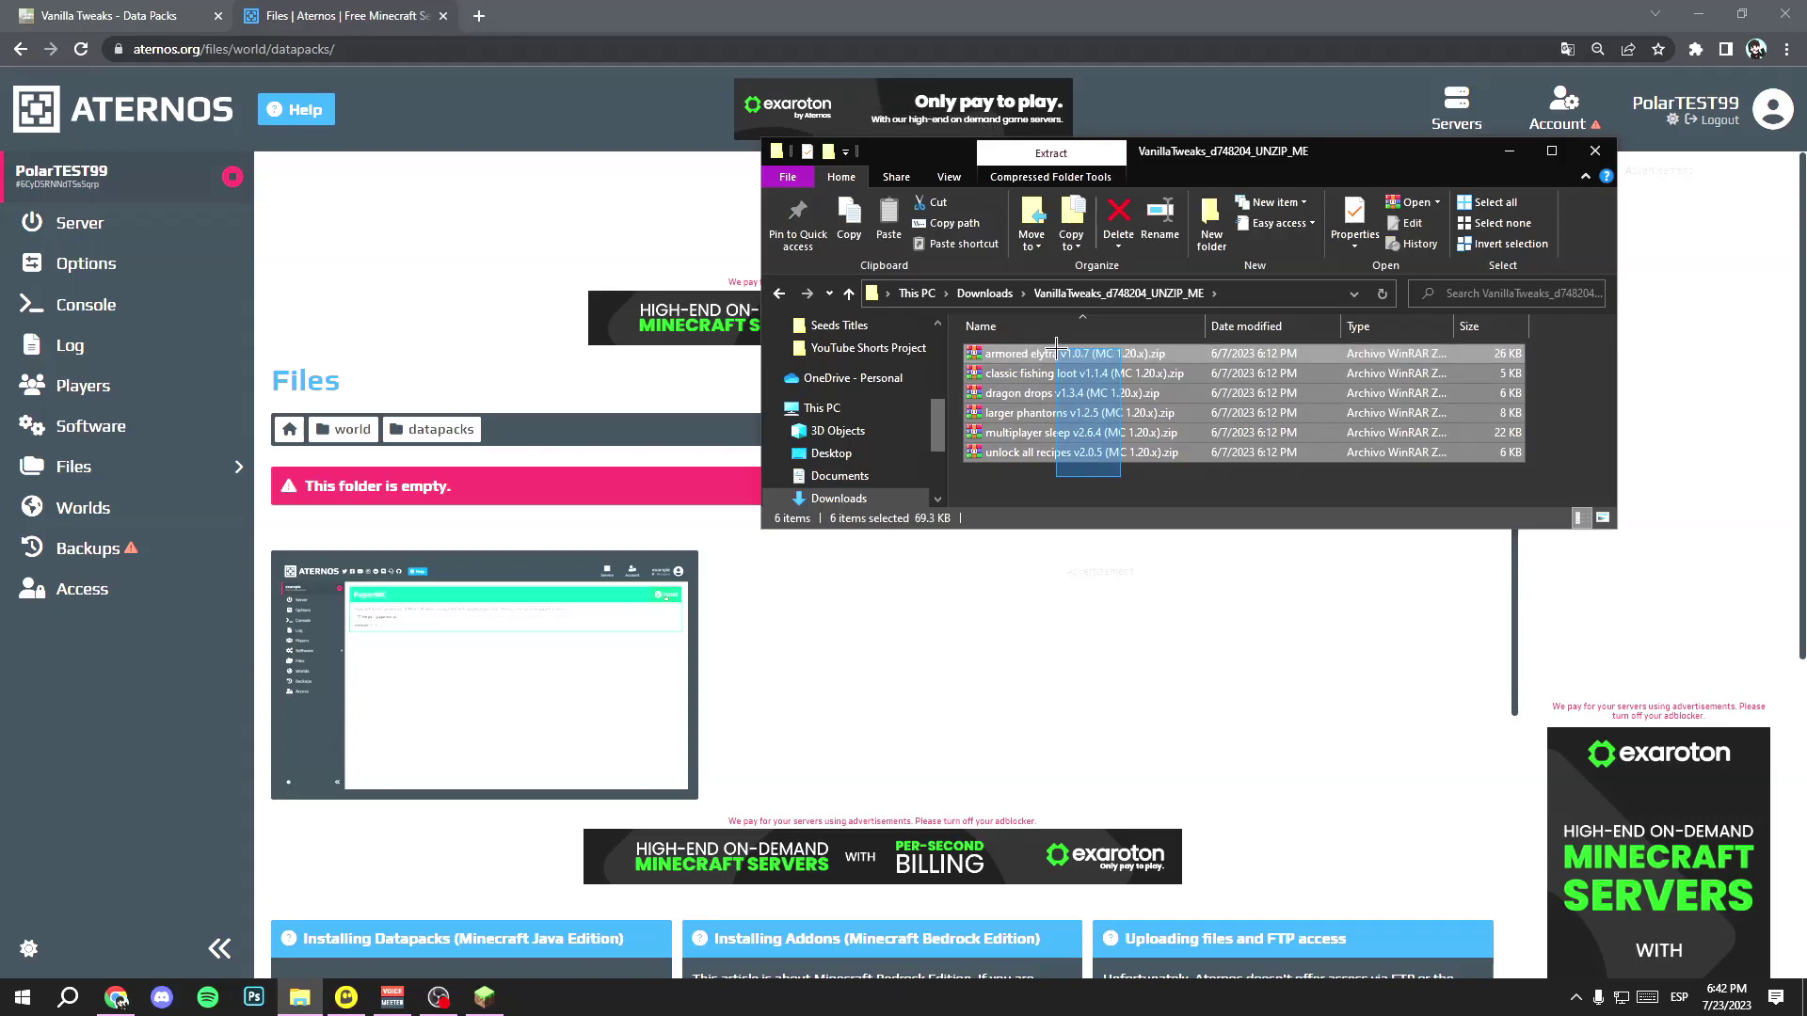
{"action": "left_click", "coordinate": [1074, 492]}
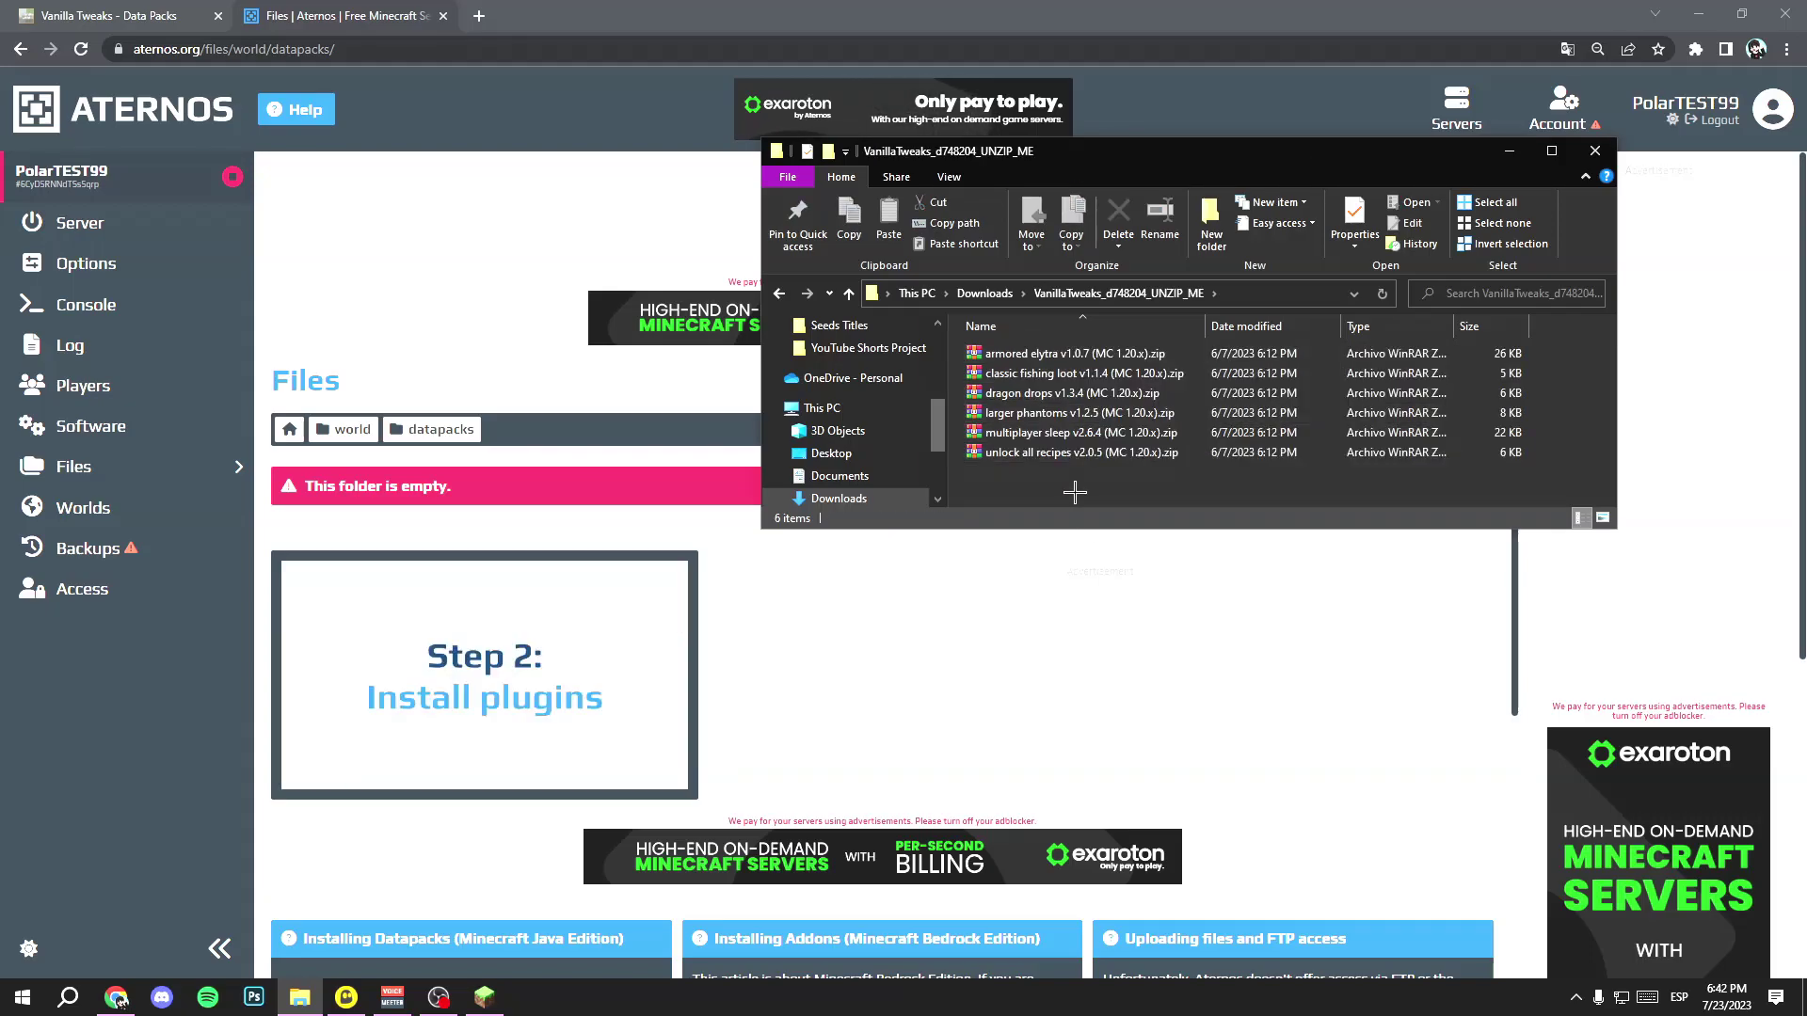
{"action": "left_click_drag", "start_coordinate": [1040, 478], "coordinate": [993, 343]}
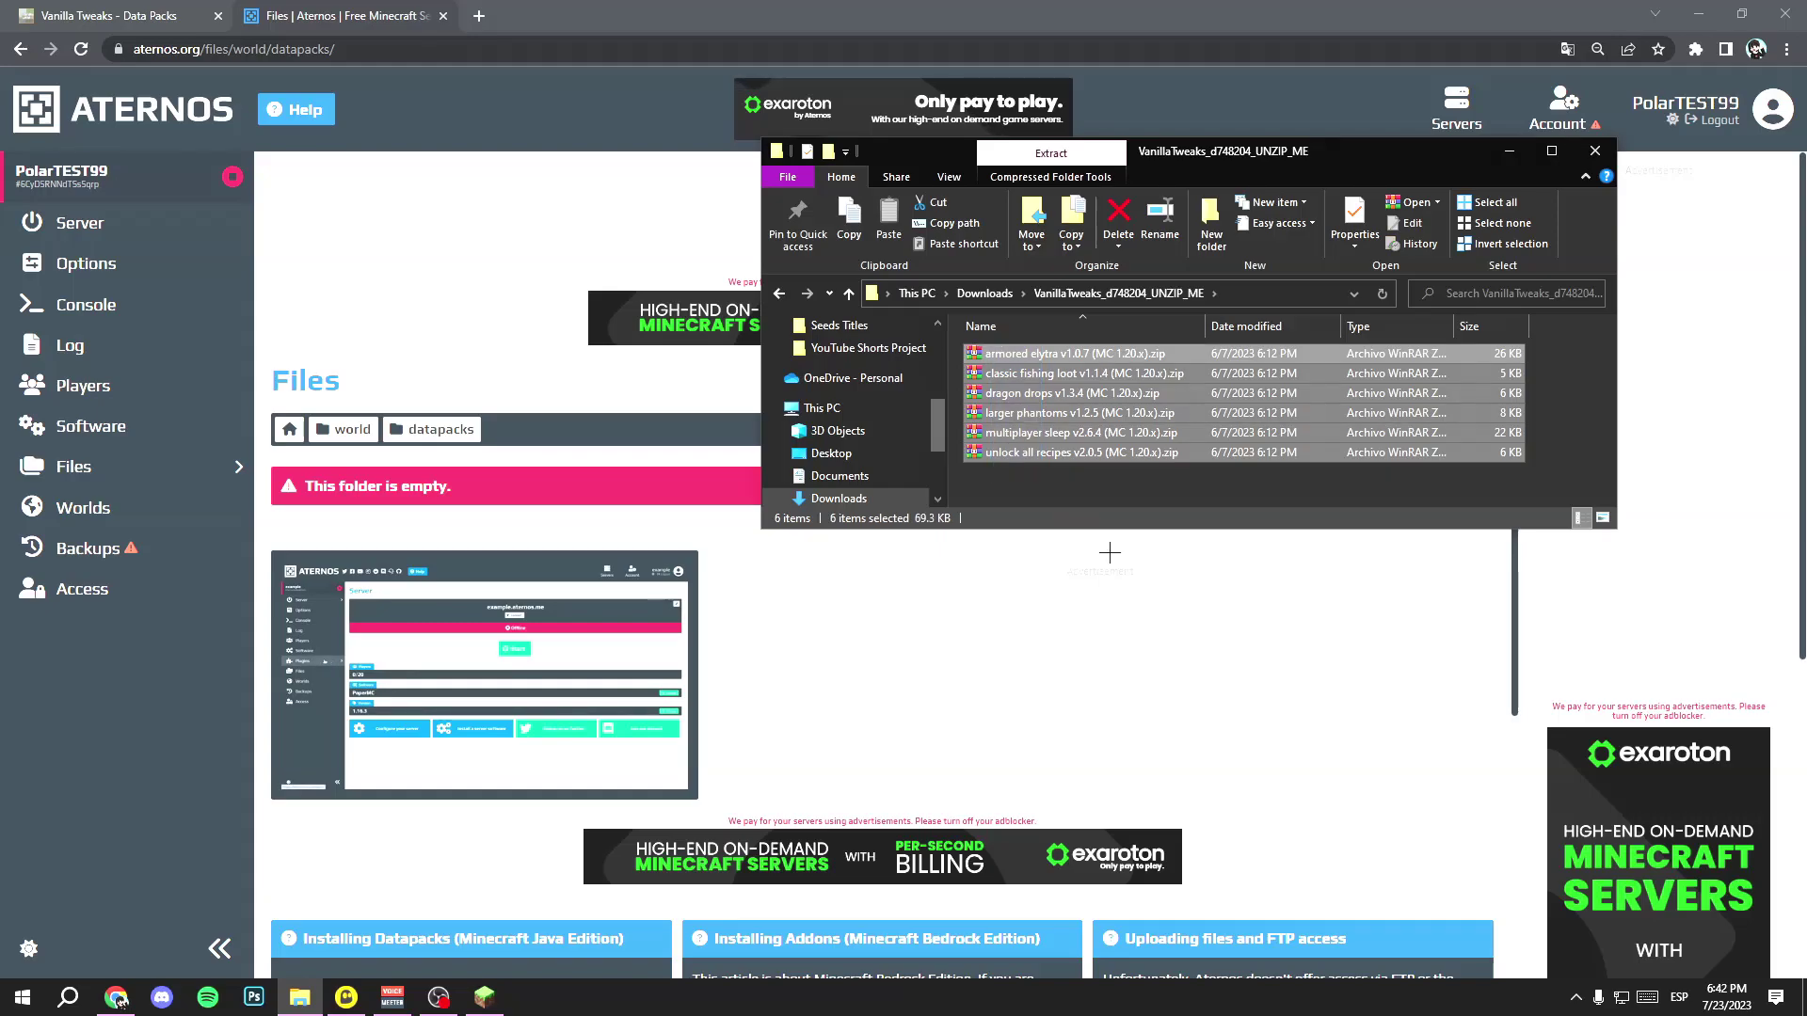
{"action": "left_click_drag", "start_coordinate": [1206, 399], "coordinate": [638, 557]}
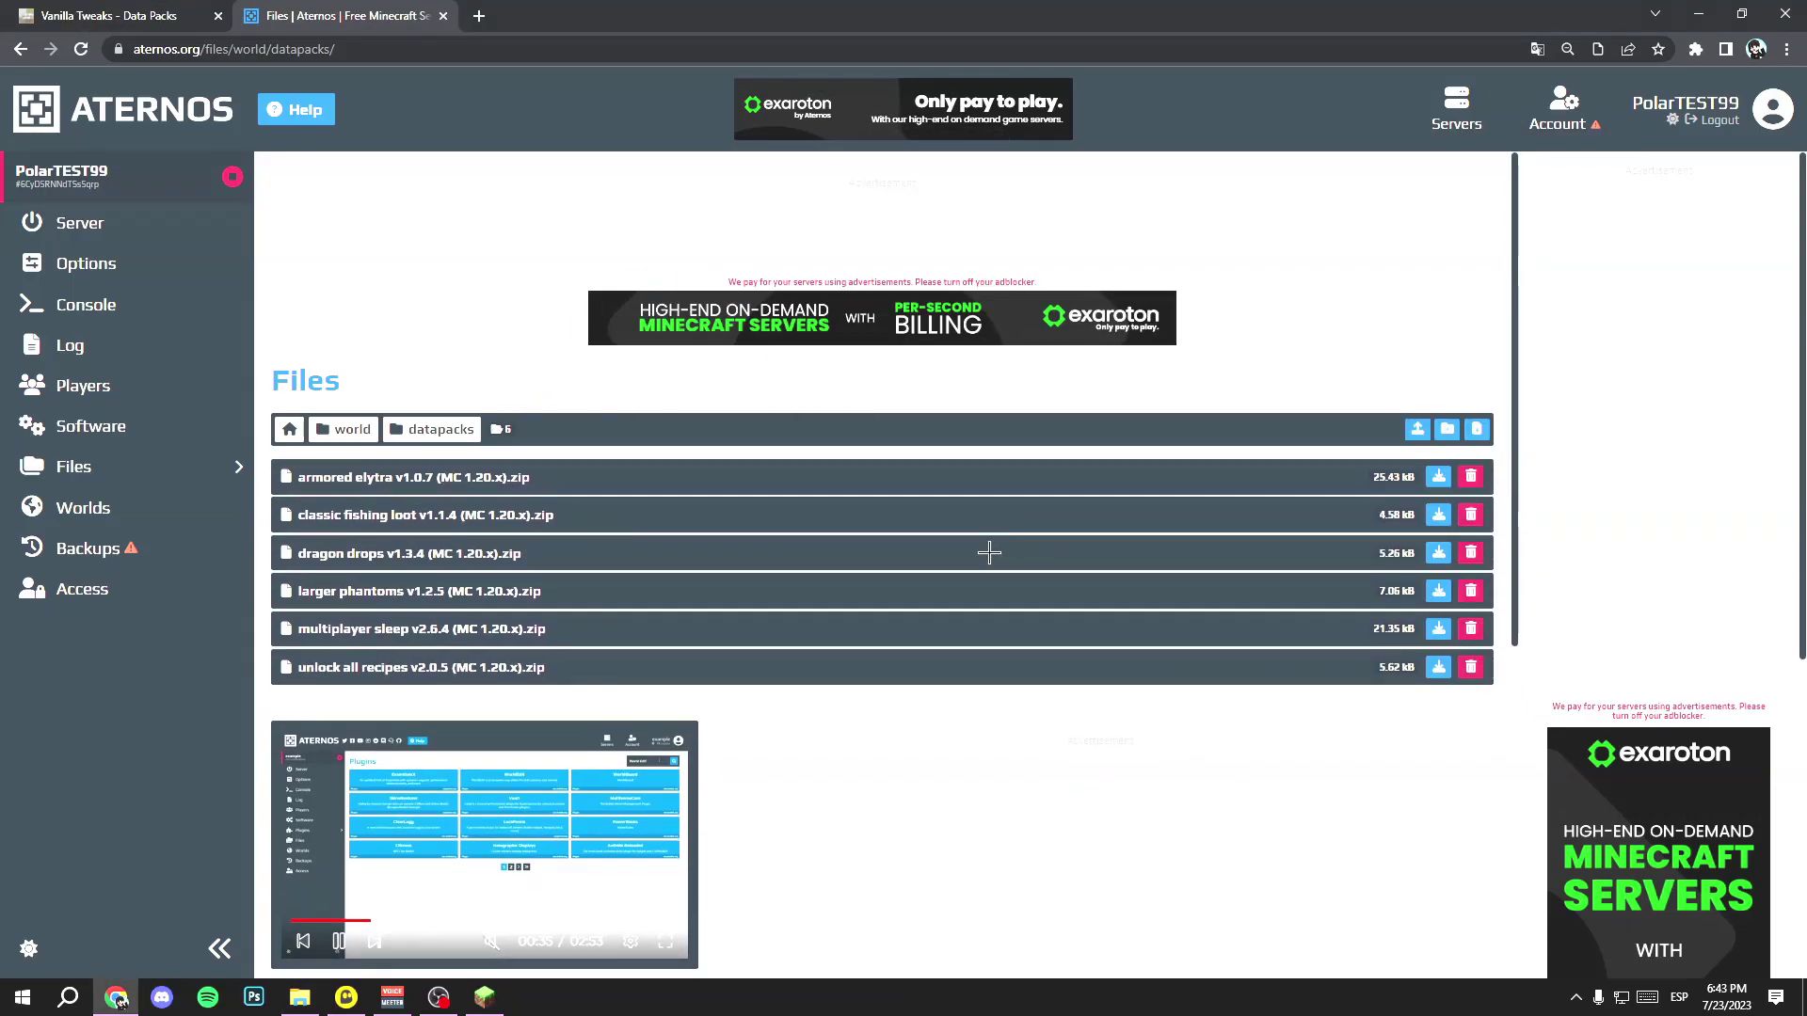
Check that all six Vanilla Tweaks zips are listed in world/datapacks, then go back to the Server overview.
{"action": "left_click_drag", "start_coordinate": [775, 432], "coordinate": [571, 748]}
{"action": "left_click", "coordinate": [571, 486]}
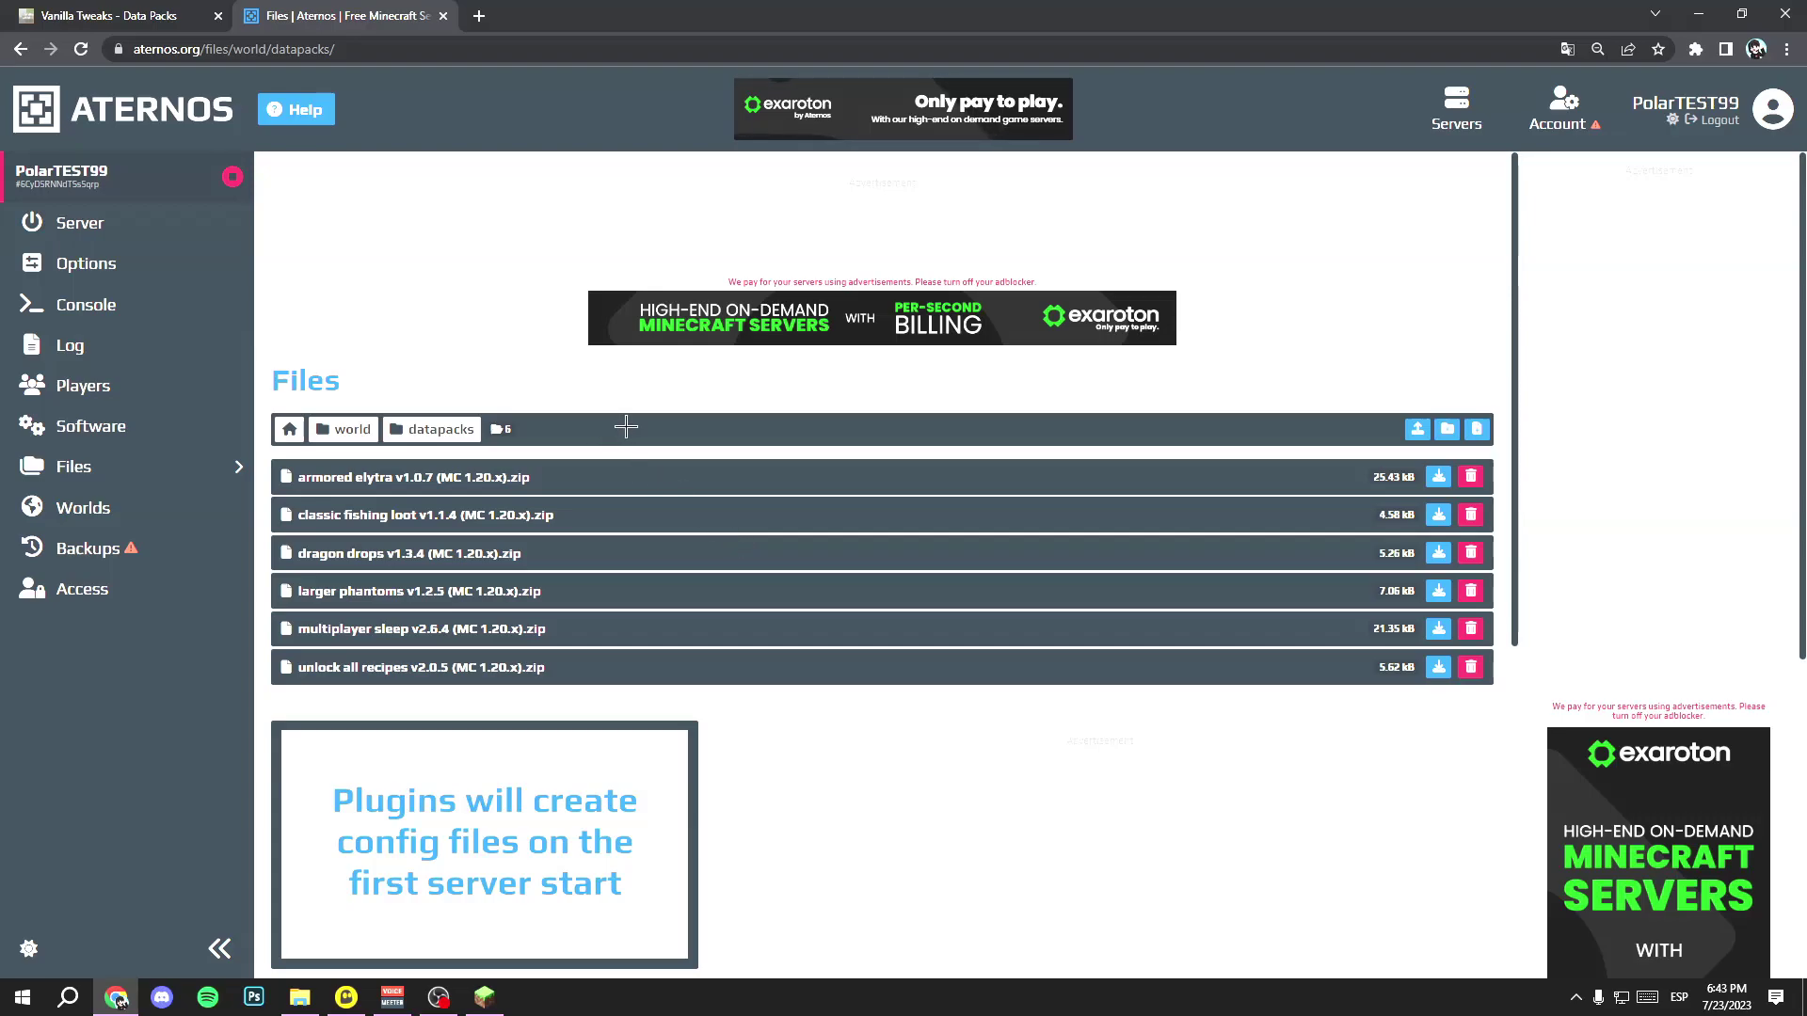
{"action": "left_click_drag", "start_coordinate": [625, 428], "coordinate": [386, 440]}
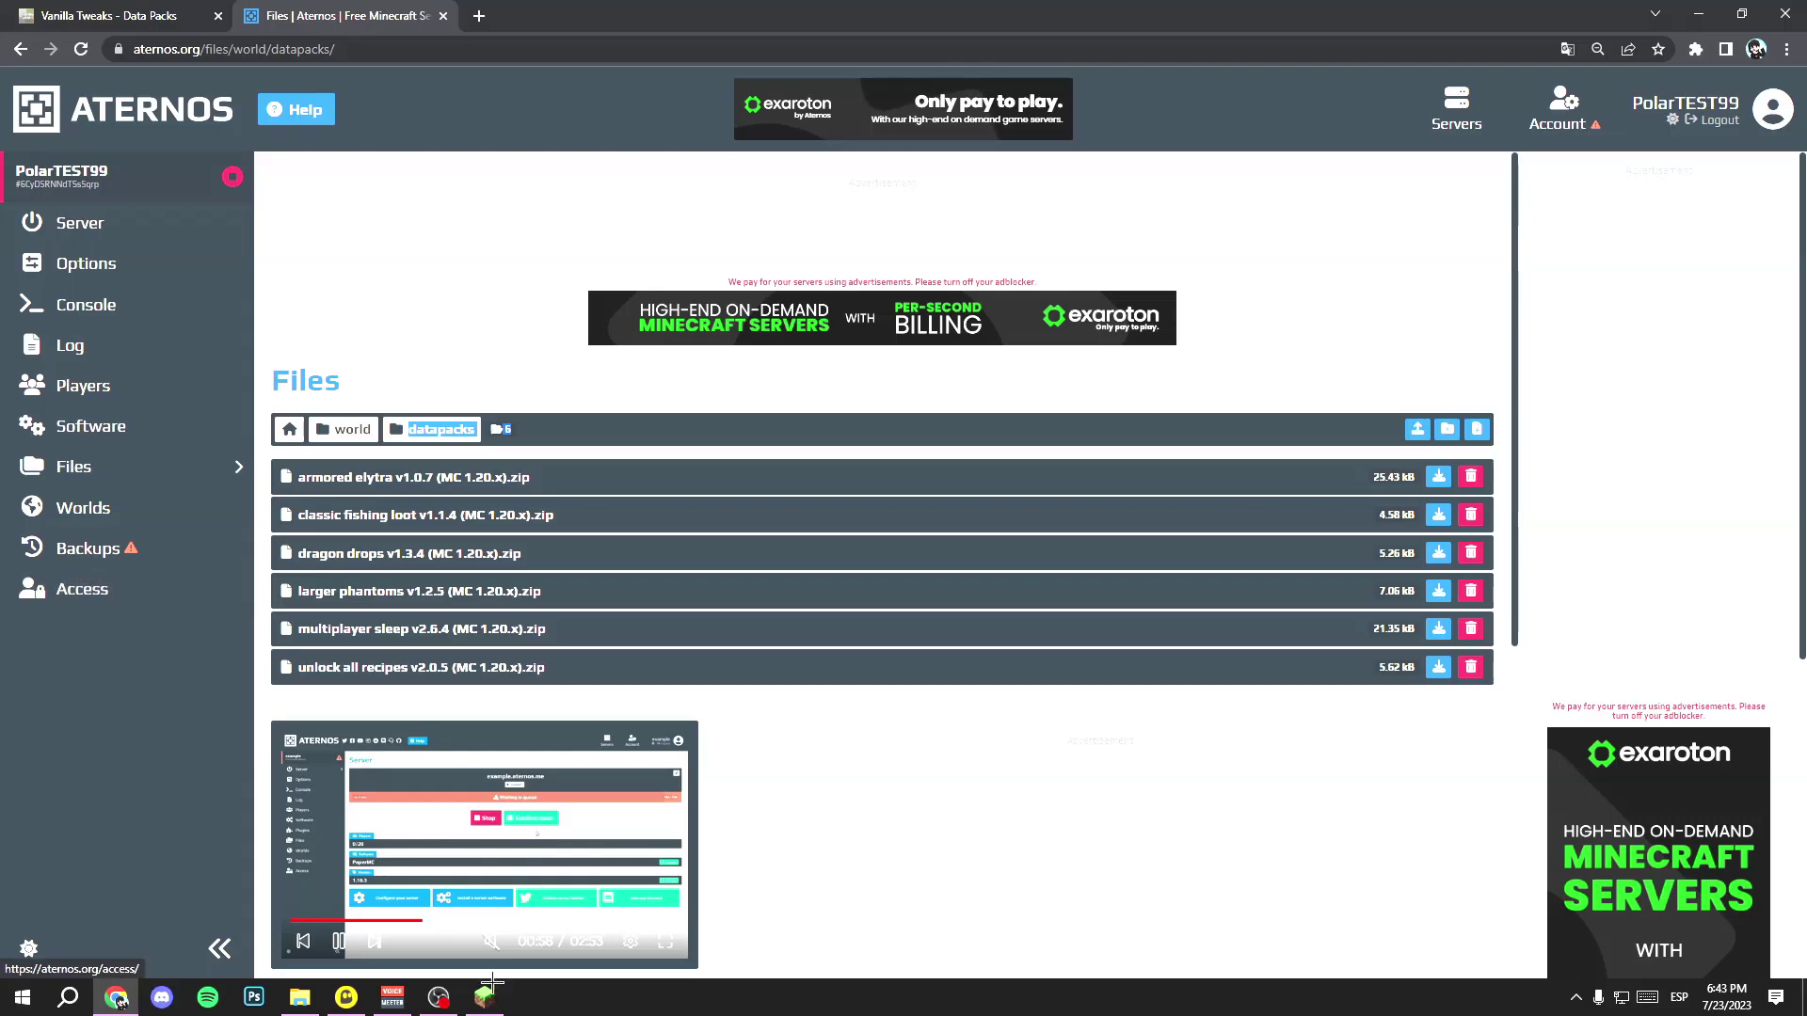
{"action": "left_click", "coordinate": [118, 240]}
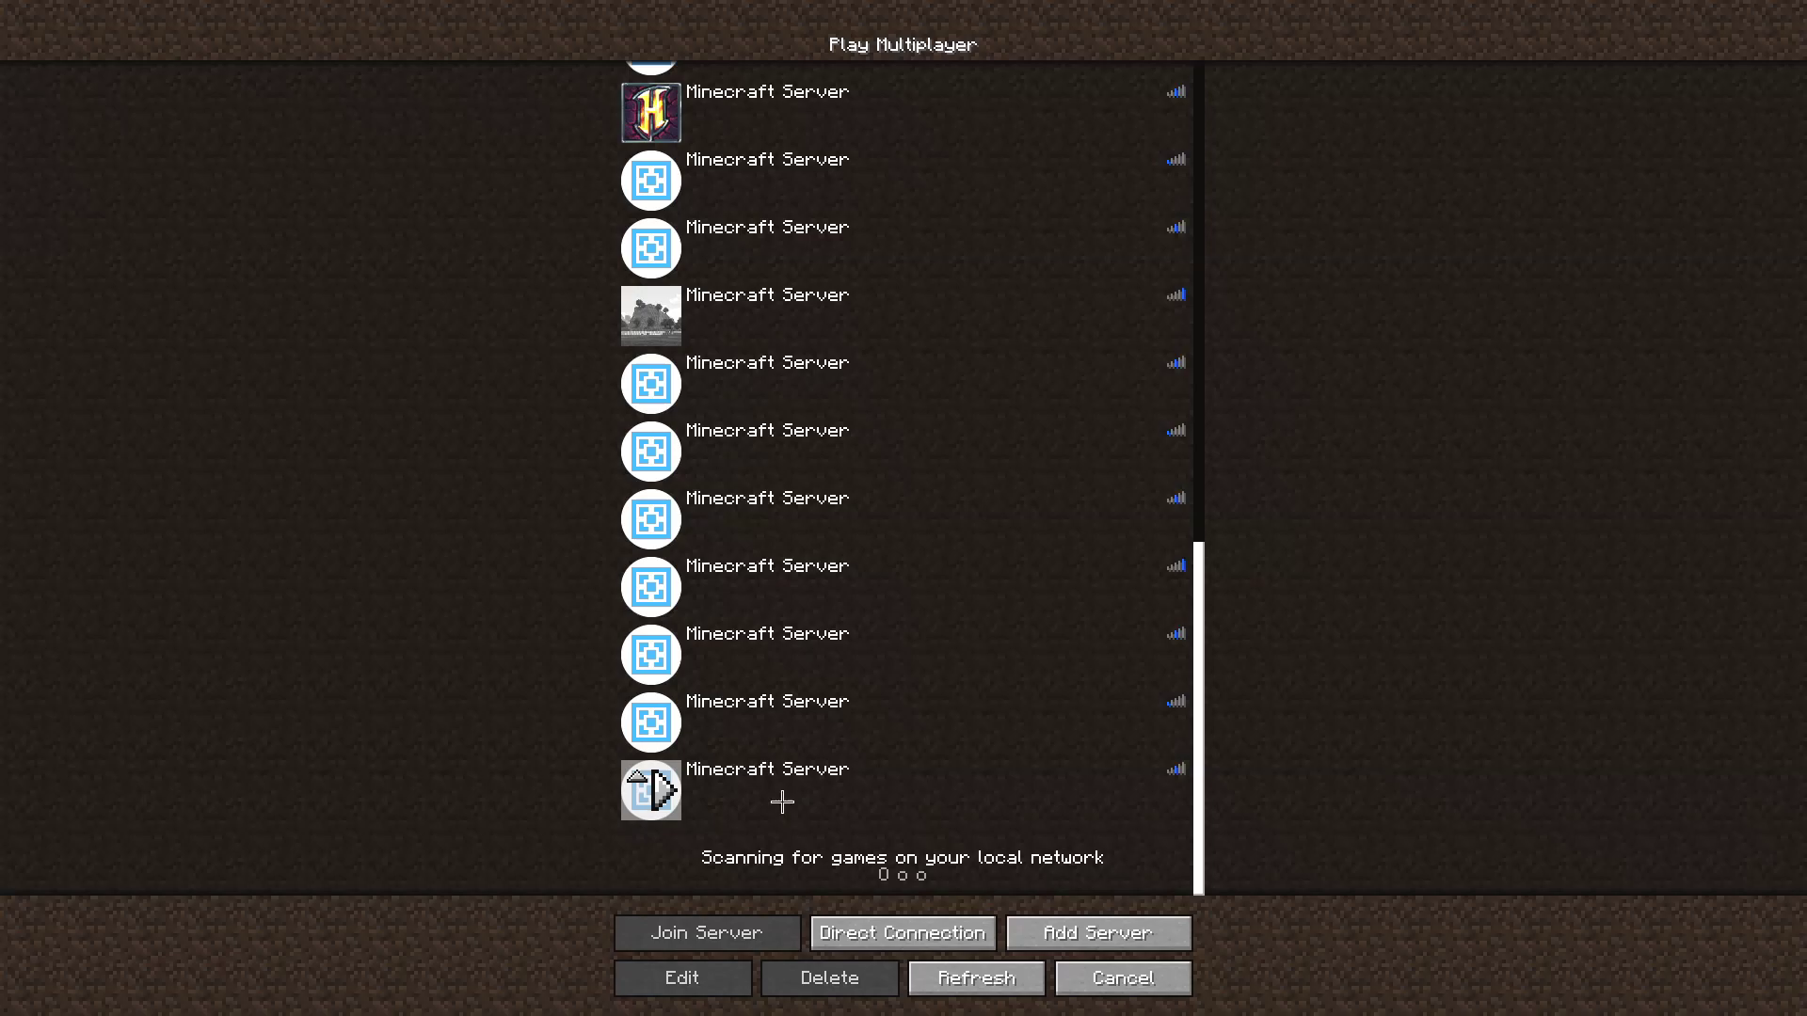
Join the Aternos server from Multiplayer and bring up the game options.
{"action": "double_click", "coordinate": [875, 794]}
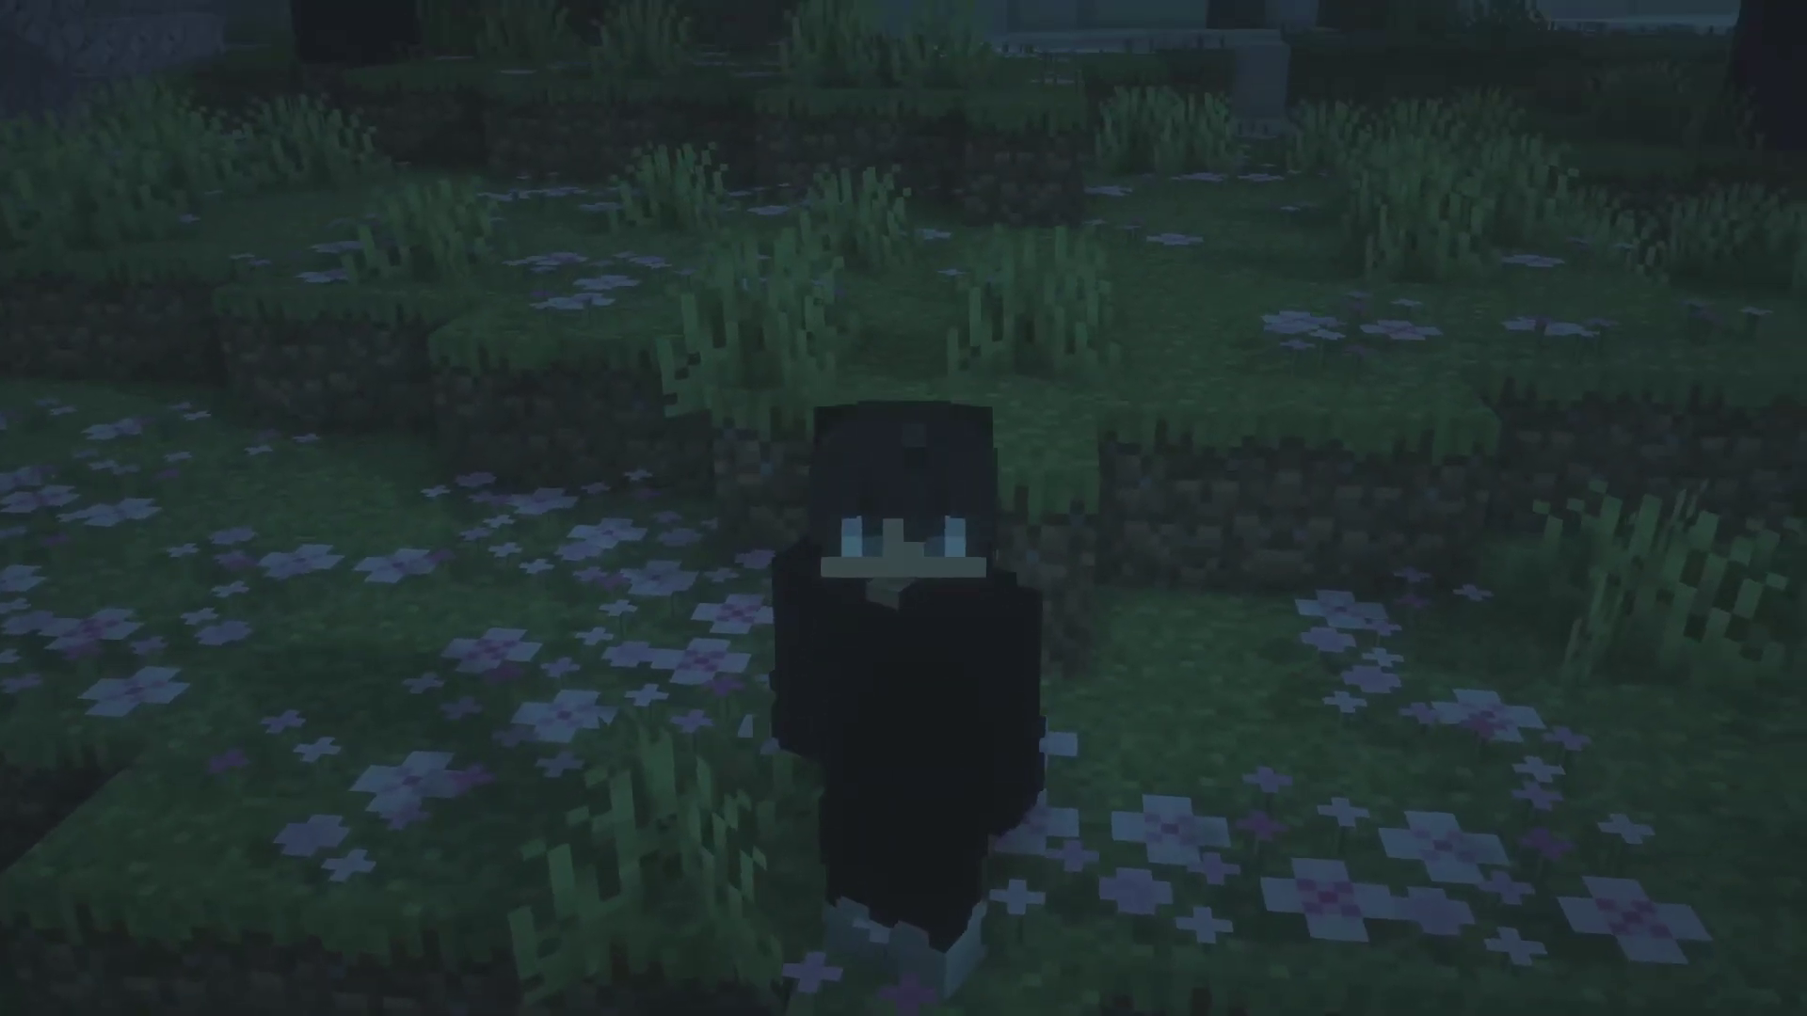
{"action": "key", "text": "Escape"}
{"action": "left_click", "coordinate": [803, 423]}
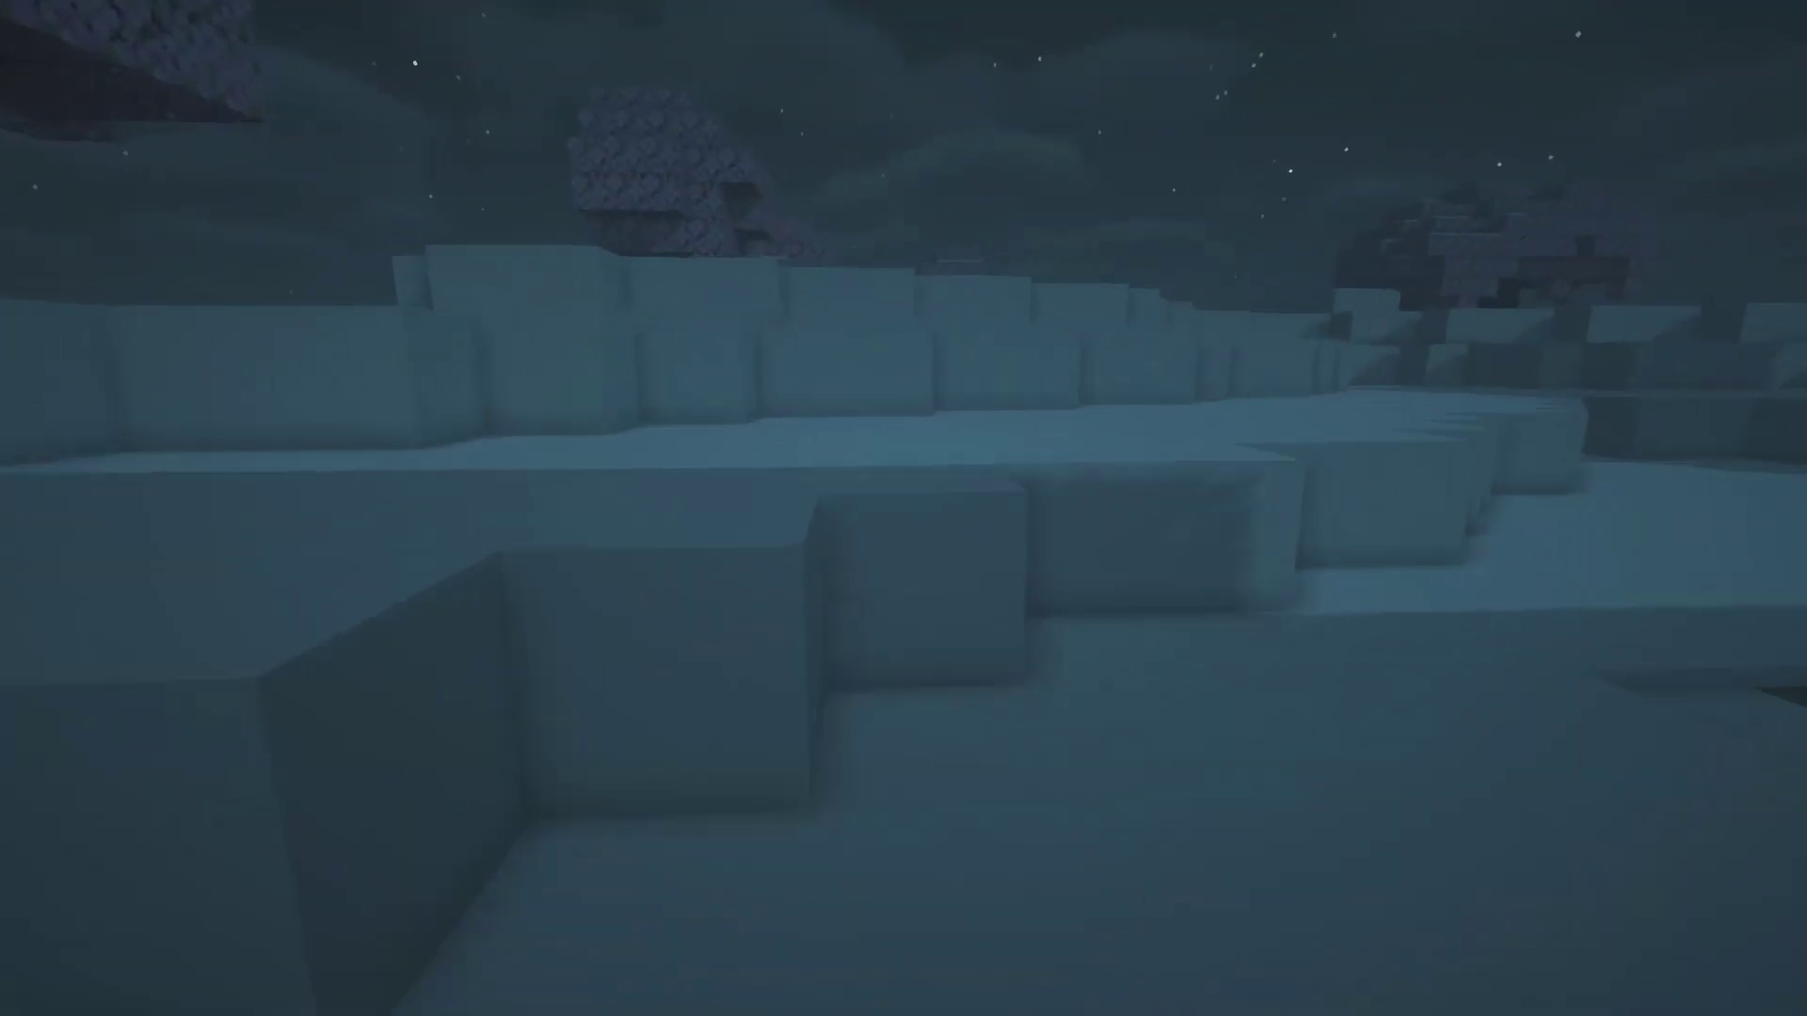
Walk across the snowy terrain with the HUD visible and check the inventory recipes.
{"action": "key", "text": "F1"}
{"action": "key", "text": "w"}
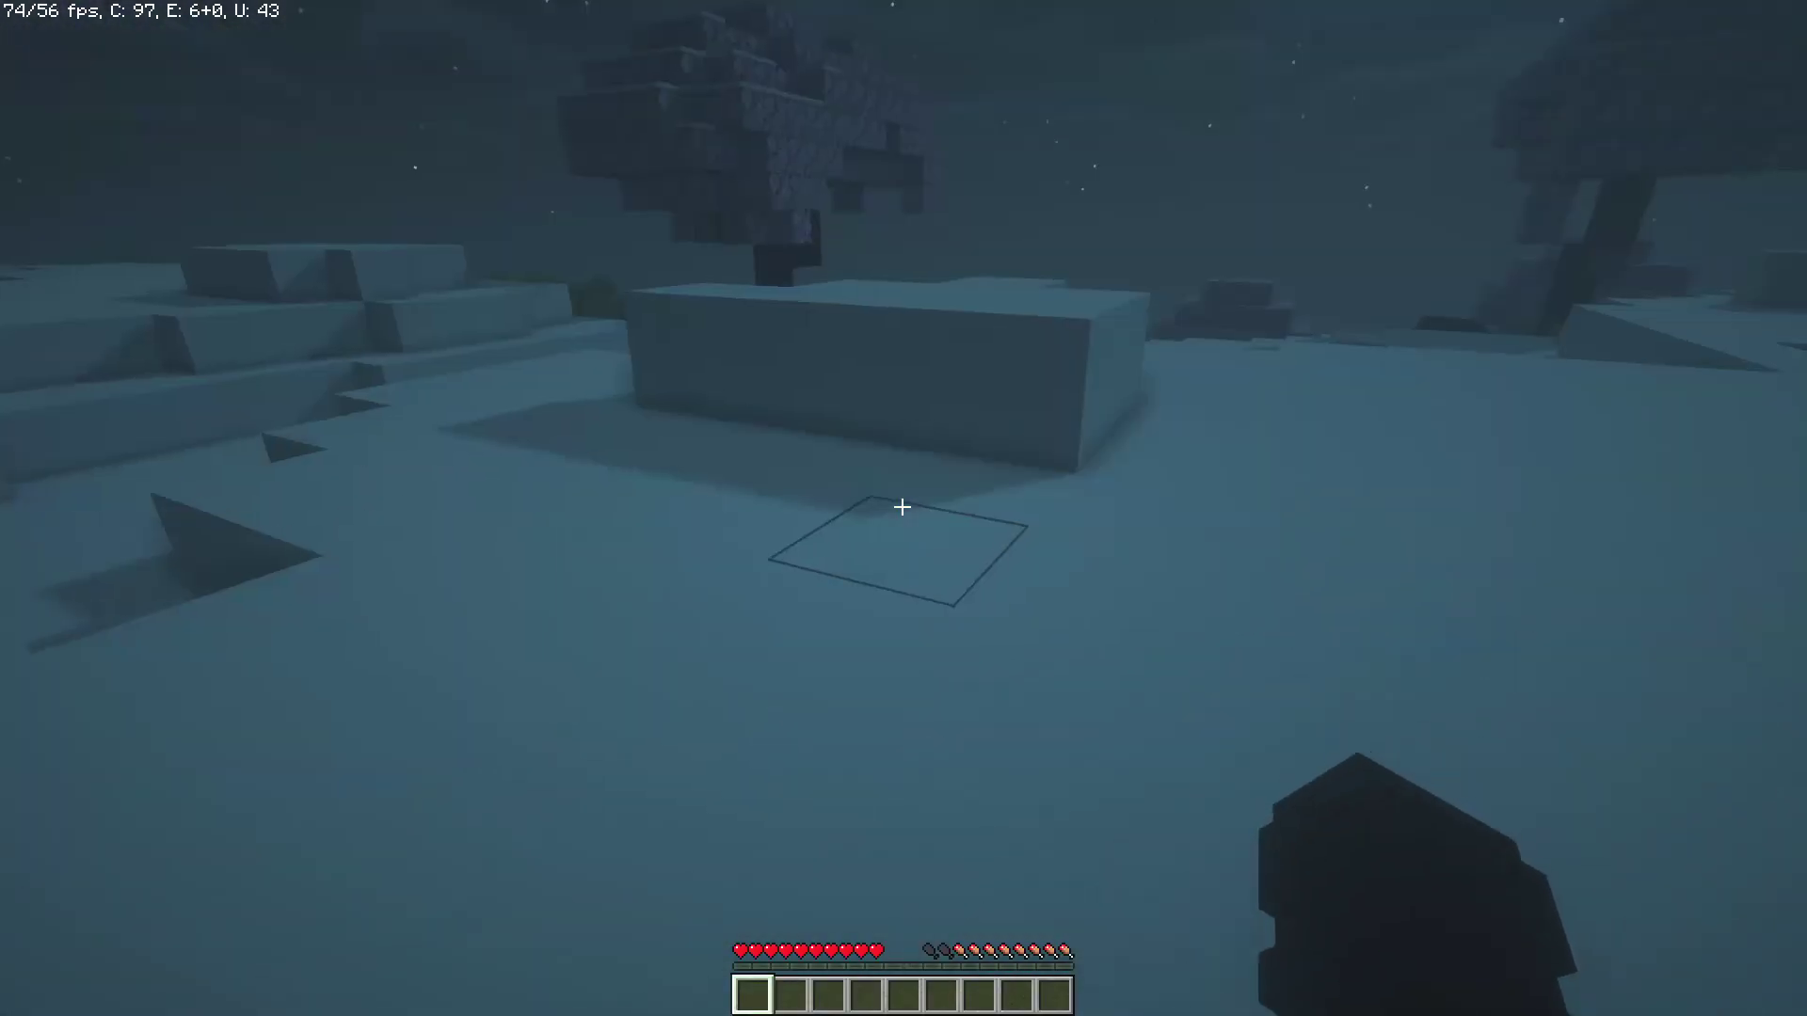
{"action": "key", "text": "w"}
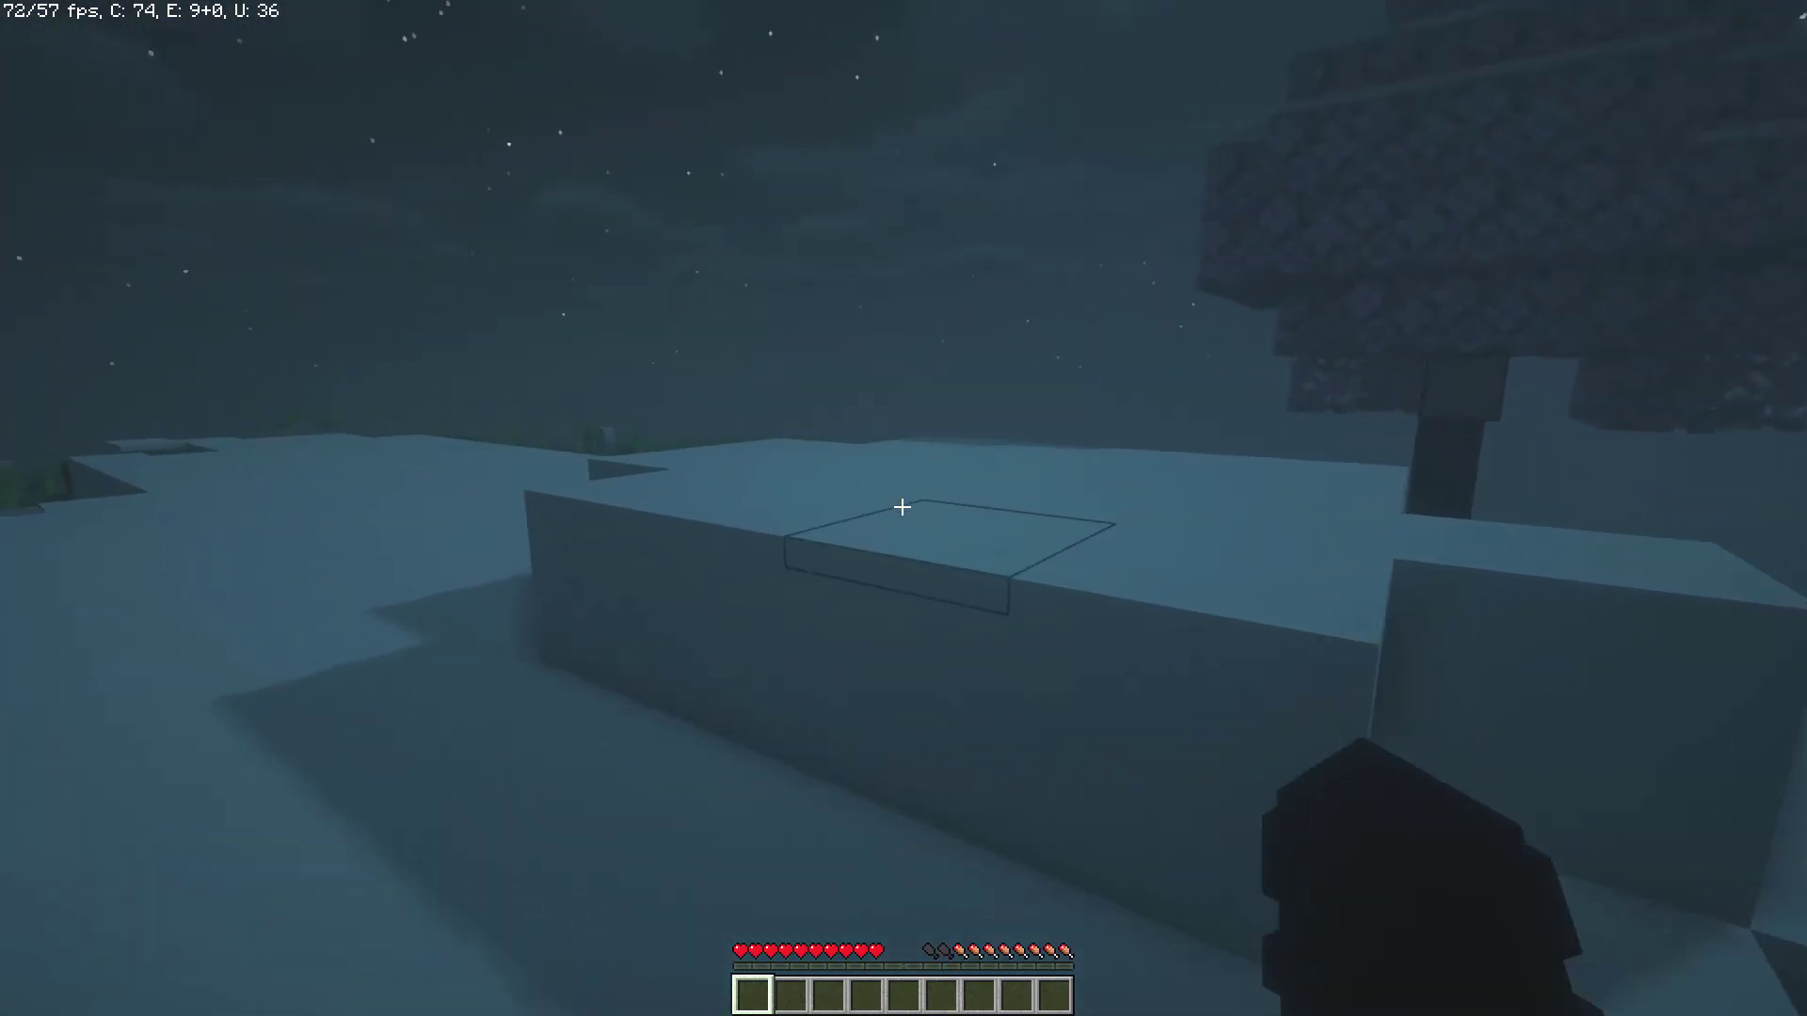
{"action": "key", "text": "e"}
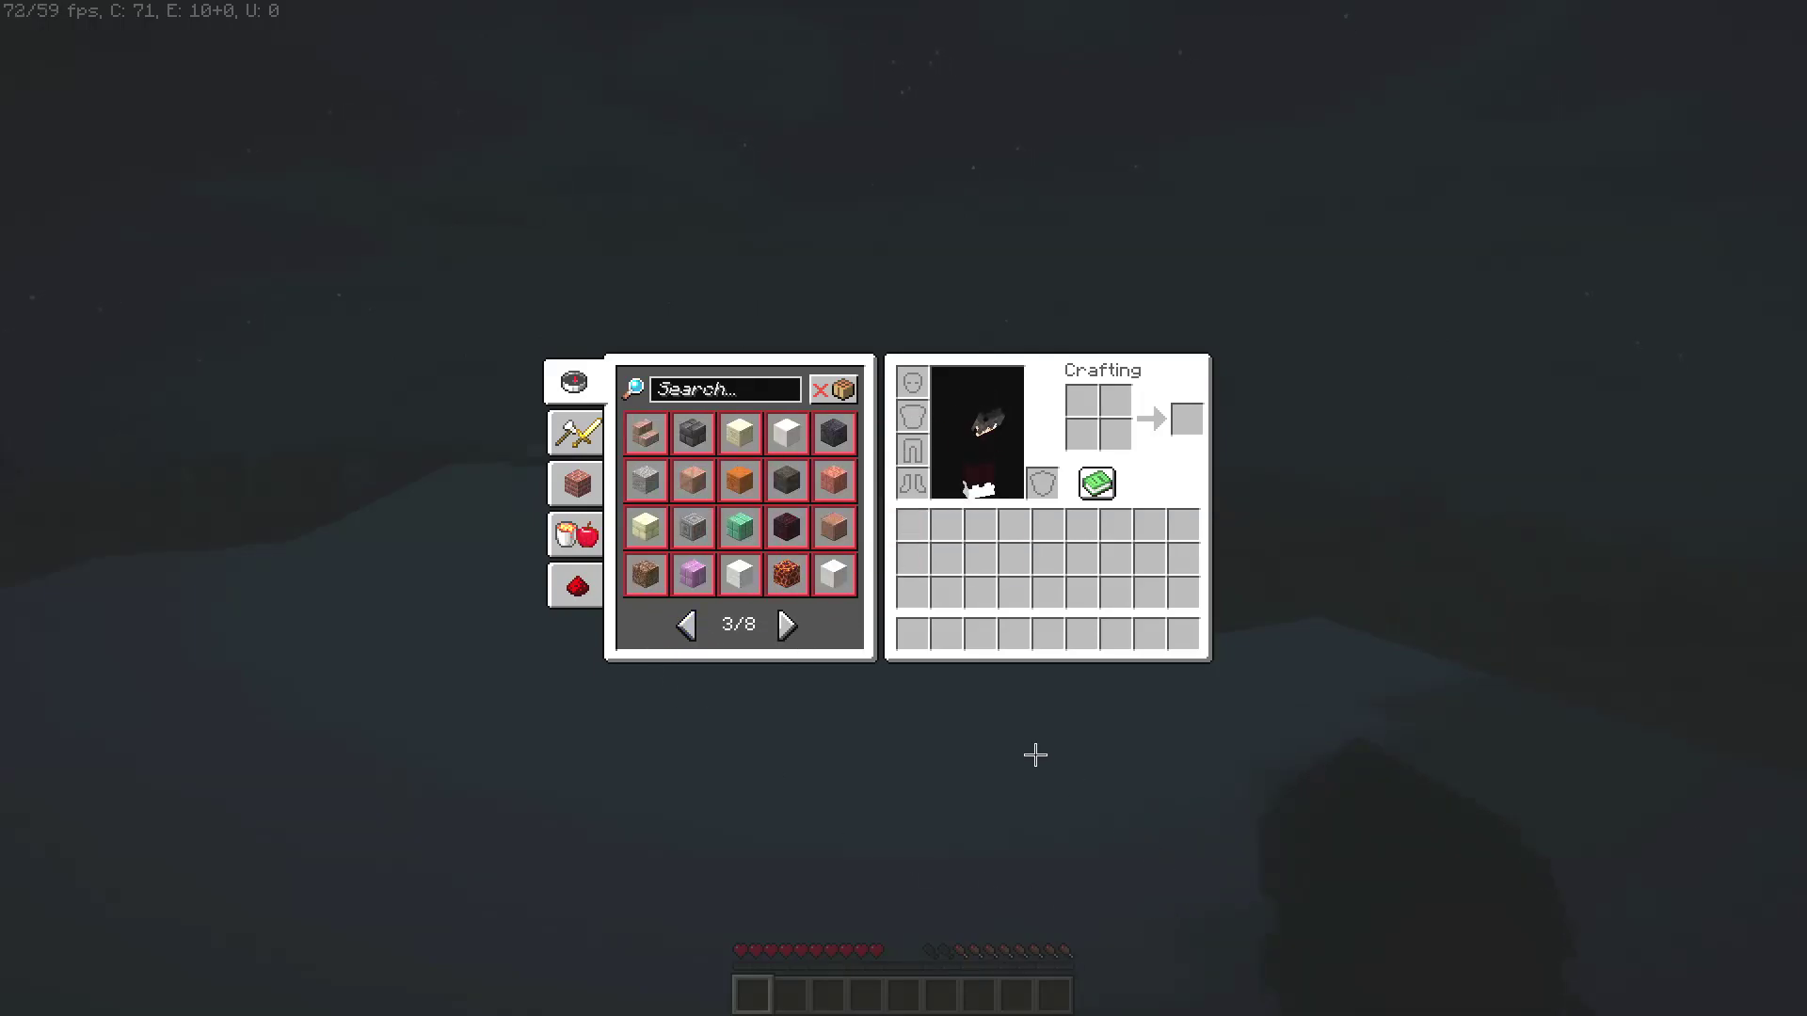
{"action": "key", "text": "e"}
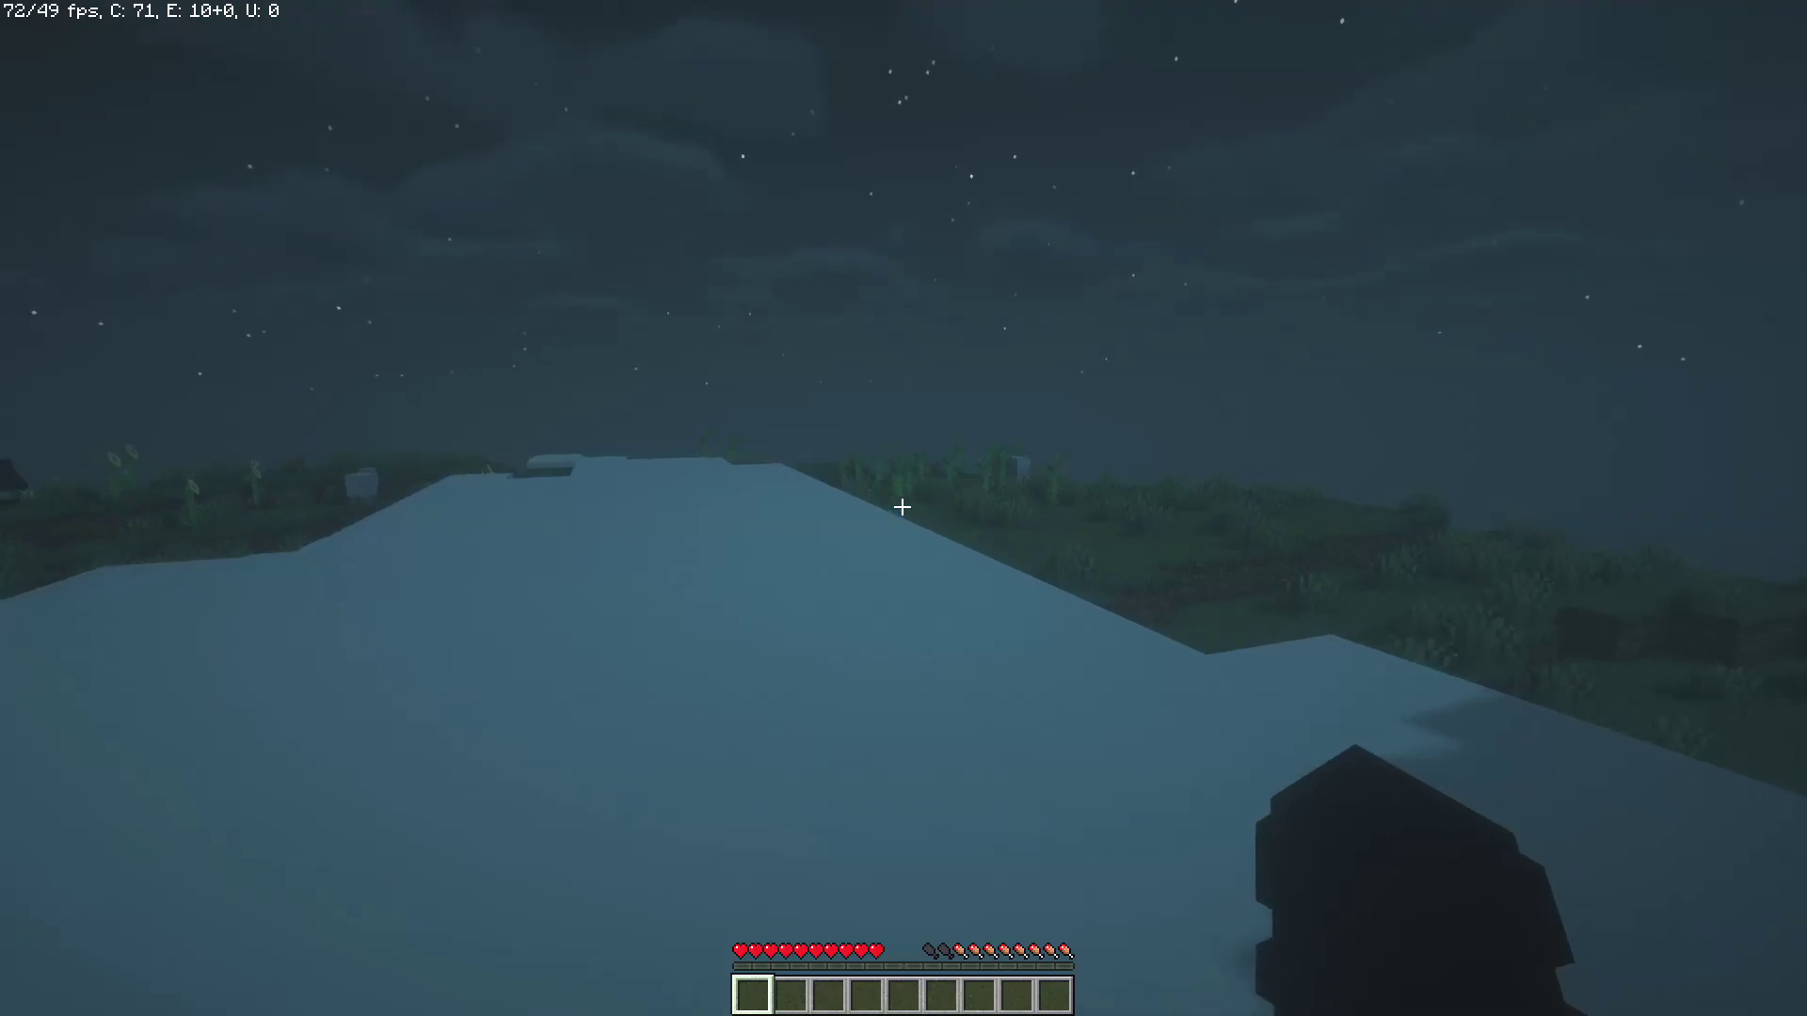